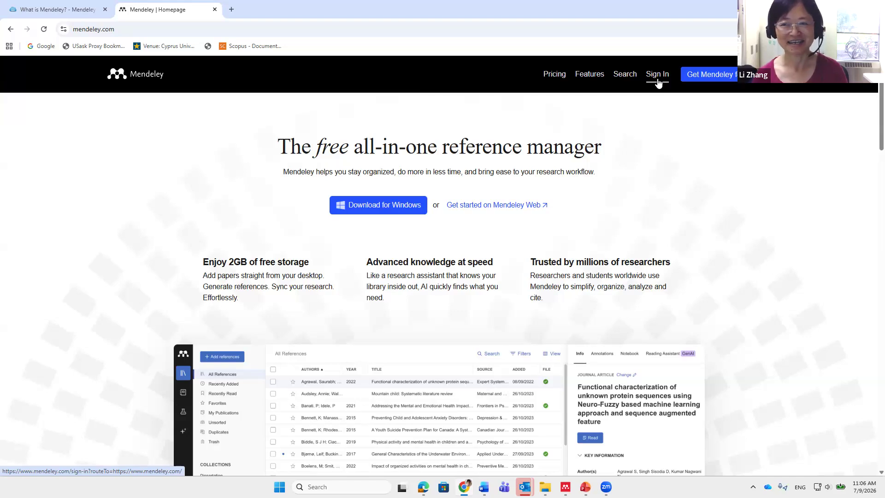
# Start Mendeley sign-in with an email address instead of an organization and continue
pyautogui.click(658, 81)
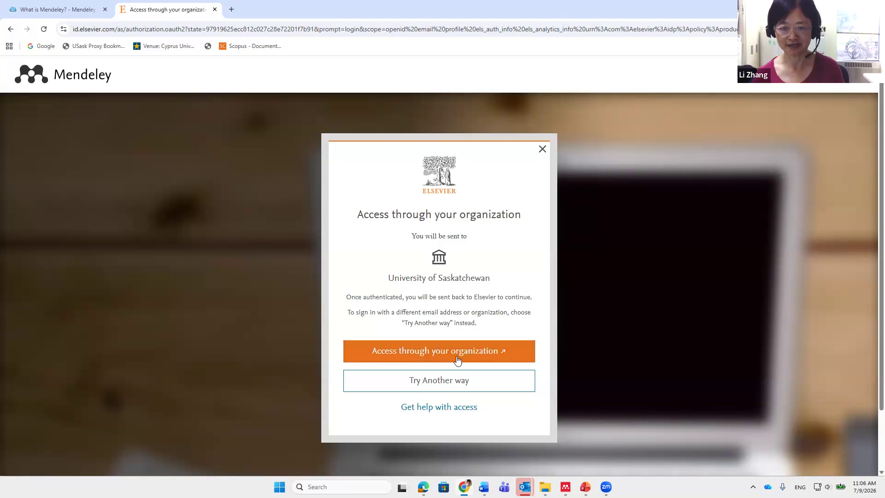
pyautogui.click(460, 385)
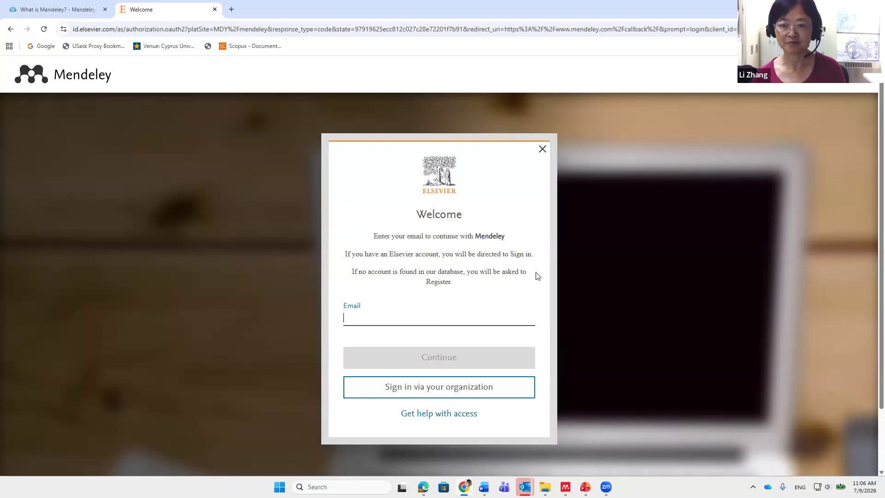
pyautogui.click(412, 312)
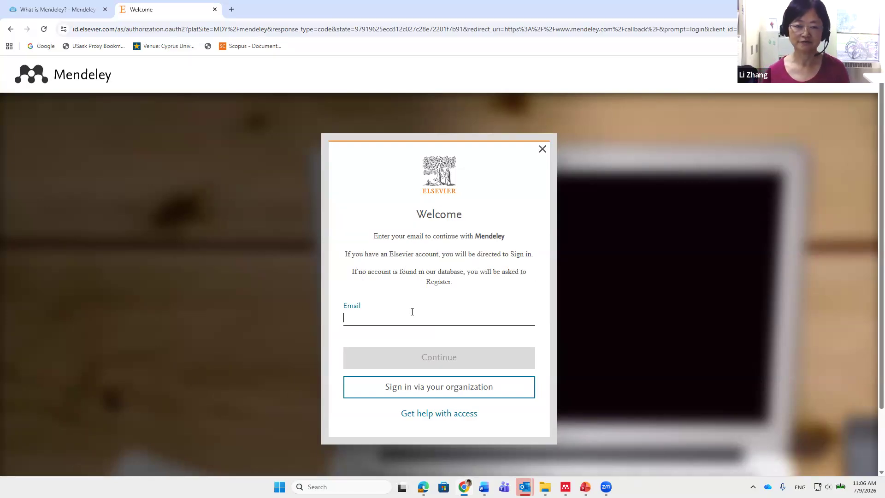
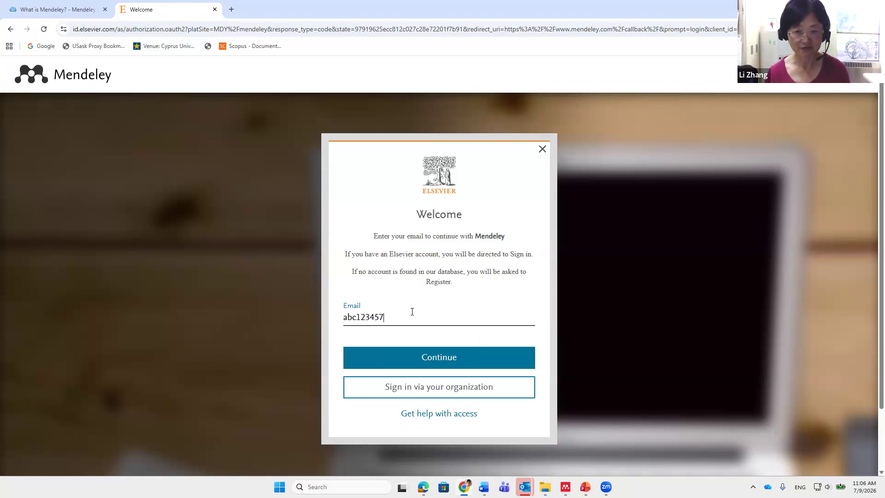
pyautogui.click(446, 367)
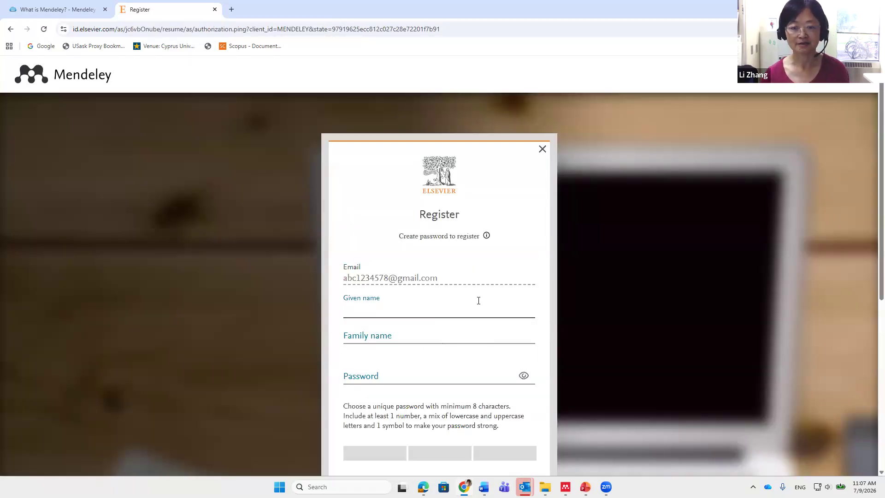
# Look over the Register form, then go back toward the Mendeley homepage
pyautogui.scroll(-2, 479, 301)
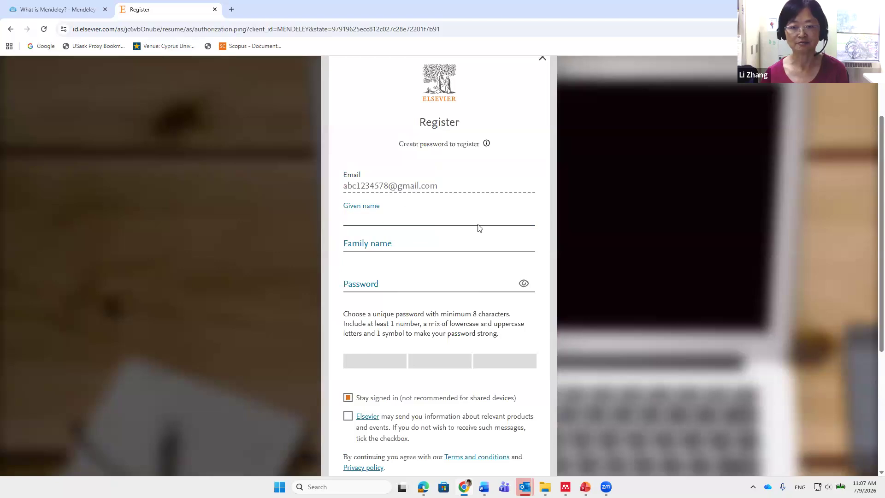
pyautogui.scroll(-1, 442, 275)
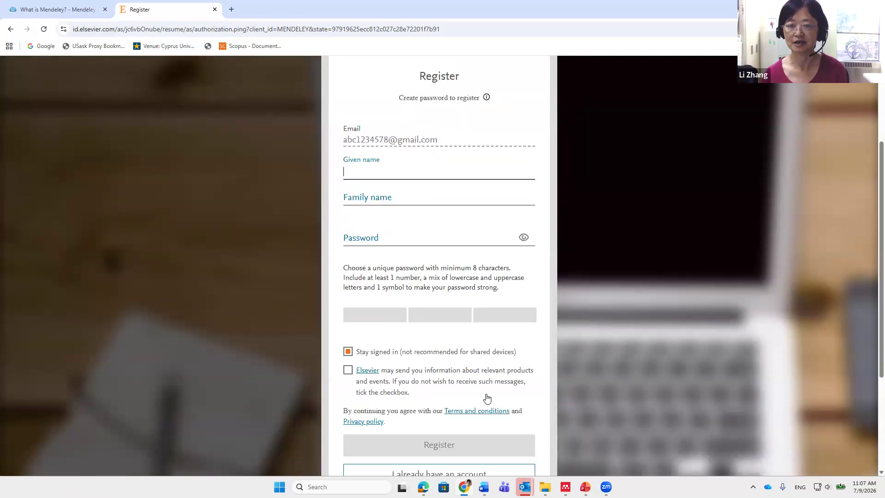
pyautogui.scroll(1, 587, 383)
pyautogui.scroll(2, 587, 382)
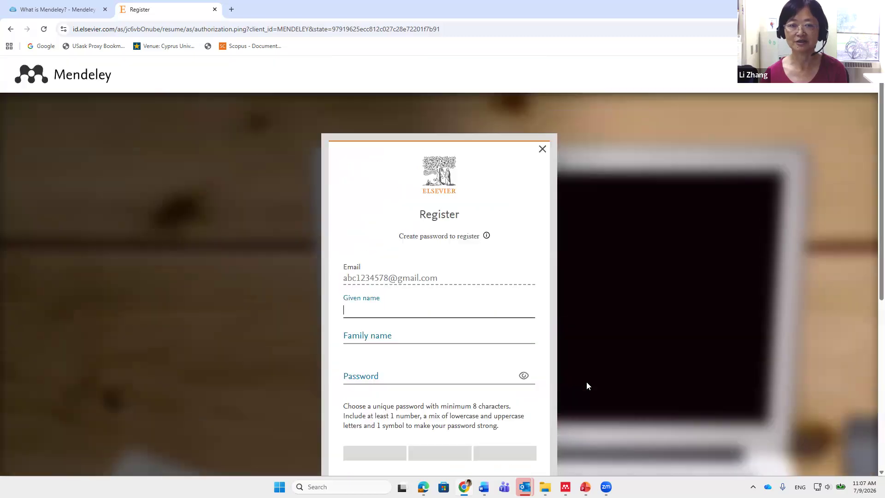
pyautogui.click(11, 29)
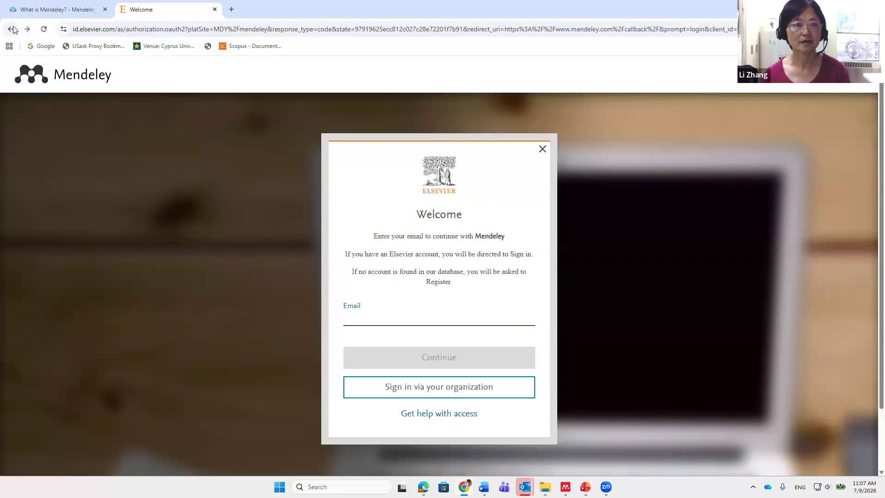
pyautogui.click(12, 30)
# From the Mendeley homepage, download the Mendeley Reference Manager installer for Windows
pyautogui.click(14, 30)
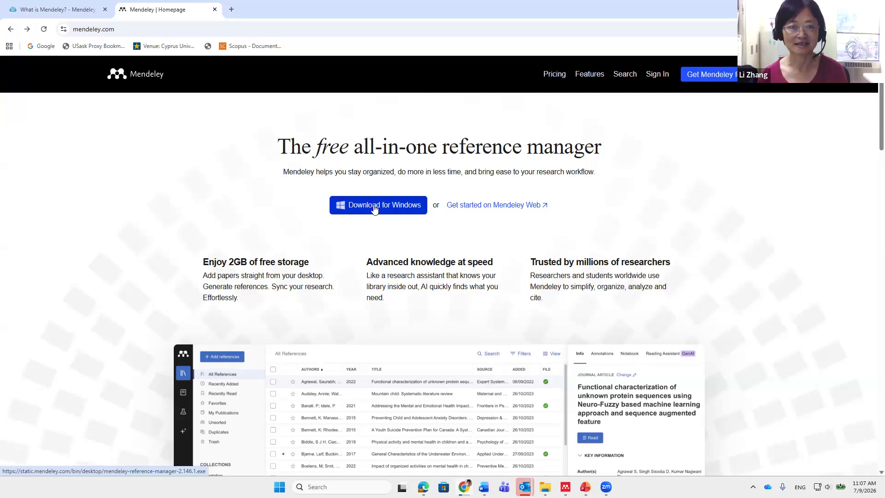
pyautogui.scroll(-2, 321, 226)
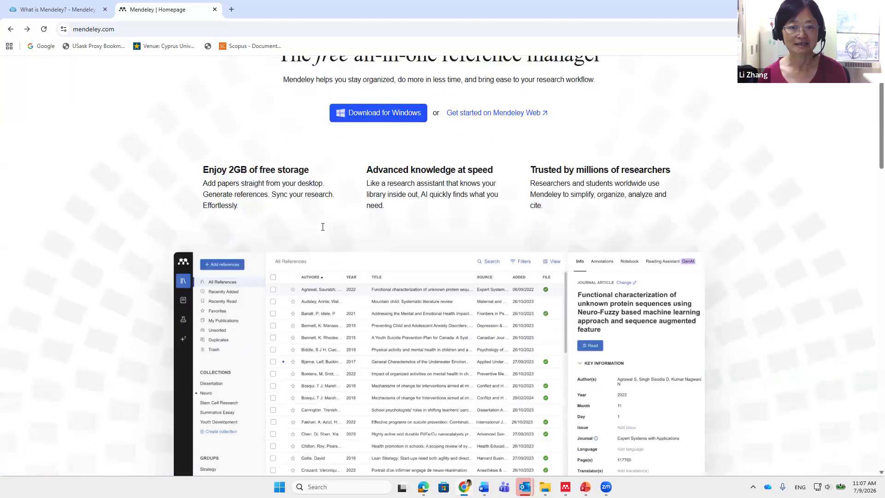
pyautogui.scroll(2, 323, 230)
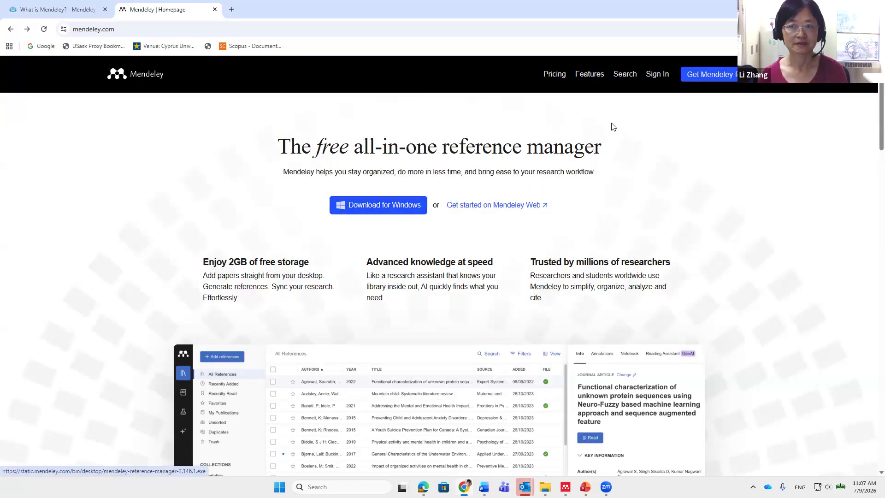
pyautogui.click(723, 75)
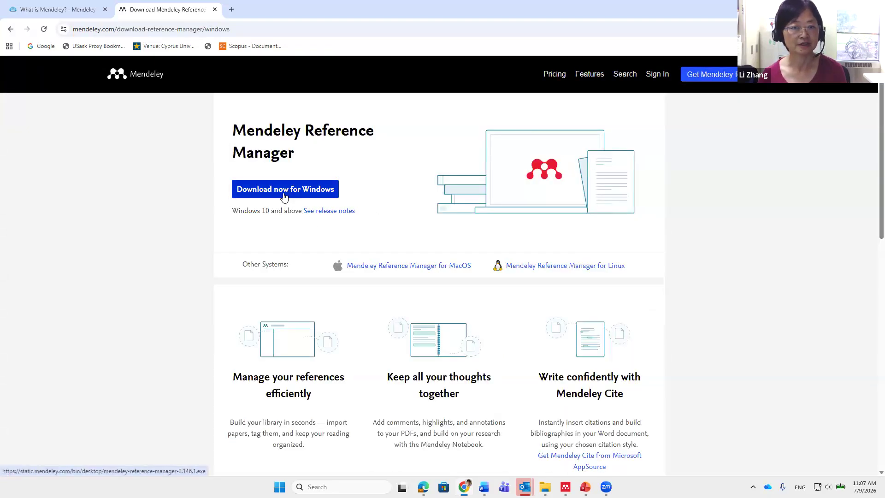
pyautogui.click(283, 196)
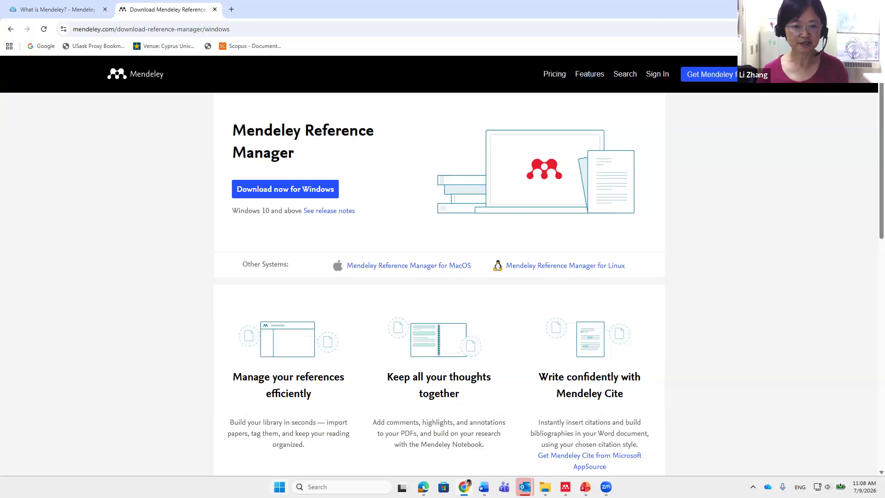
pyautogui.click(280, 487)
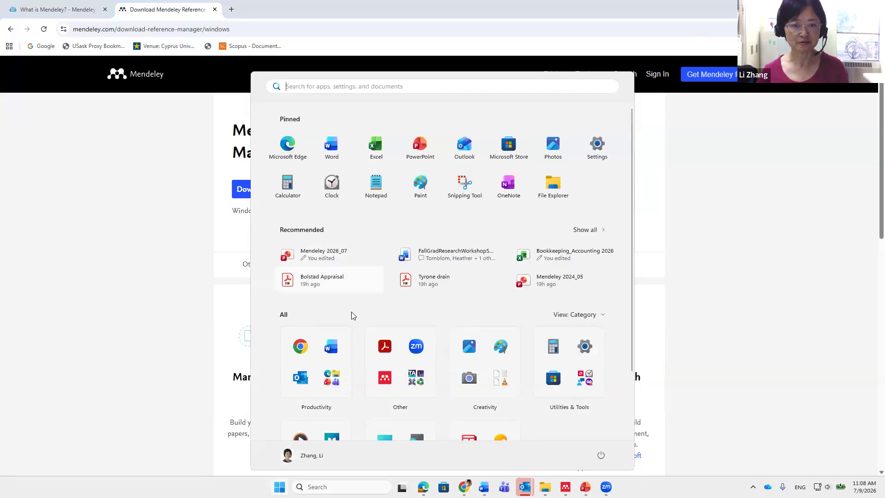
# Launch Mendeley Reference Manager and submit the account email address
pyautogui.click(387, 382)
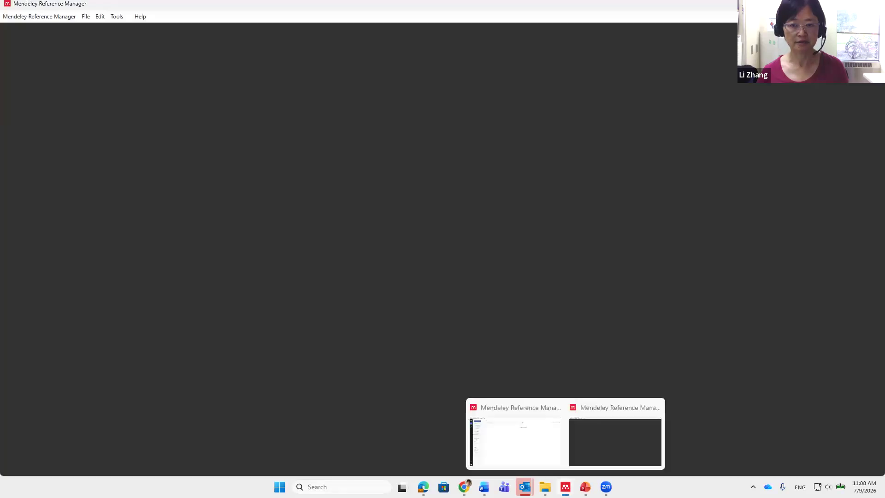
pyautogui.click(596, 455)
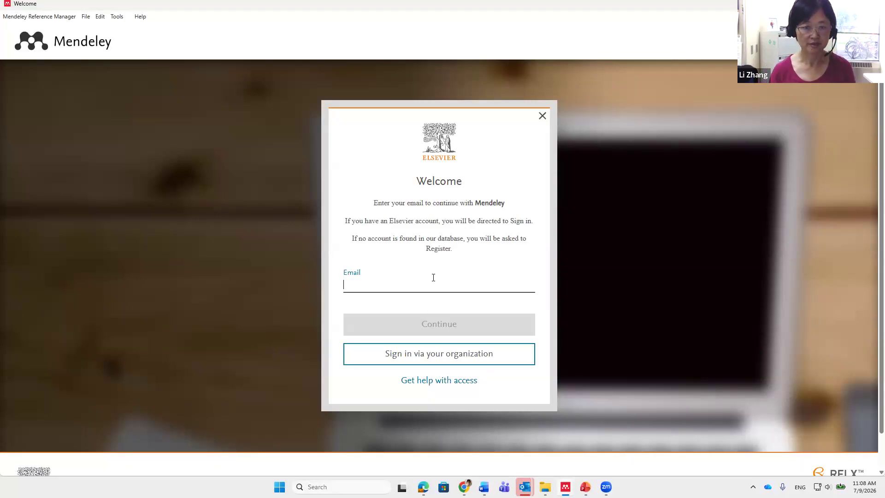
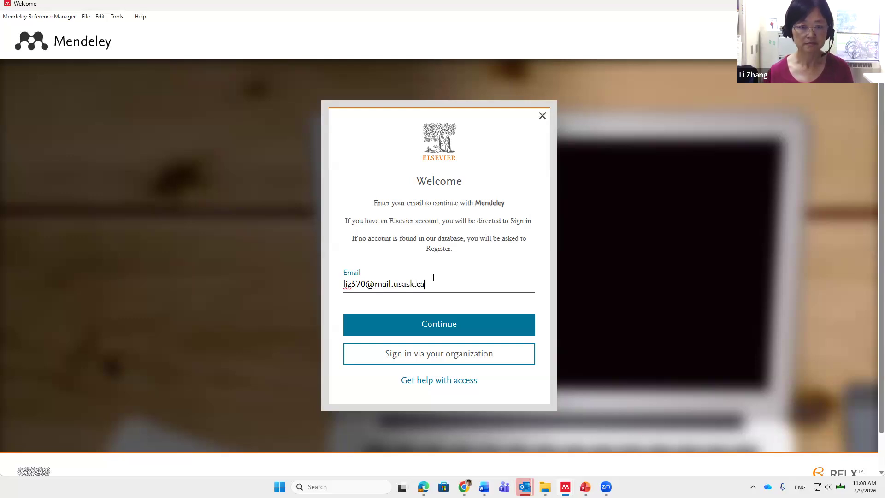
pyautogui.click(423, 327)
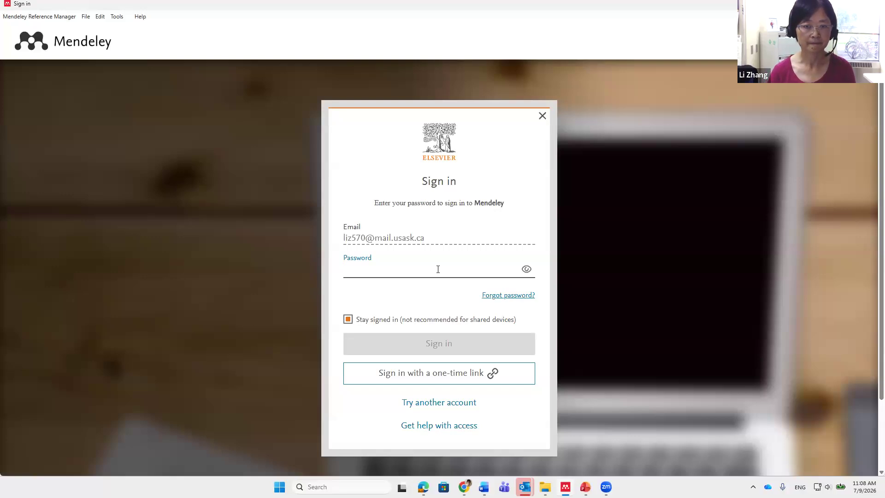
# Enter the account password and sign in to the desktop app
pyautogui.write('••••••••')
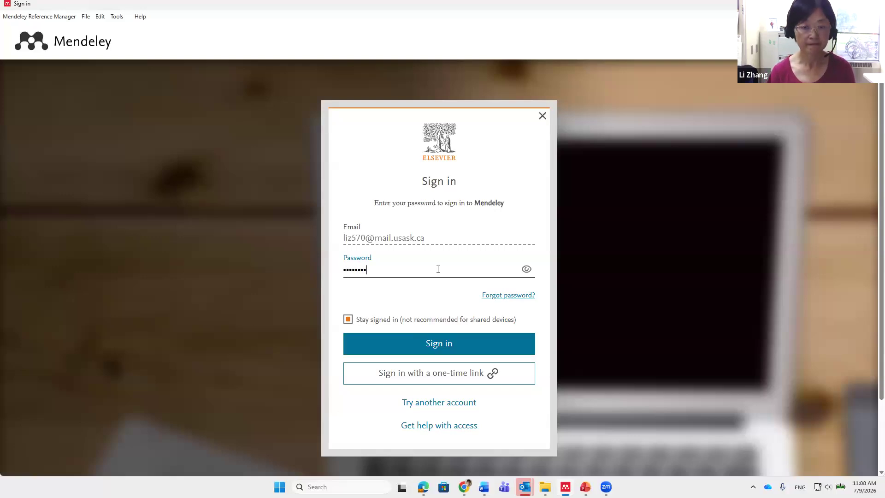
pyautogui.click(437, 347)
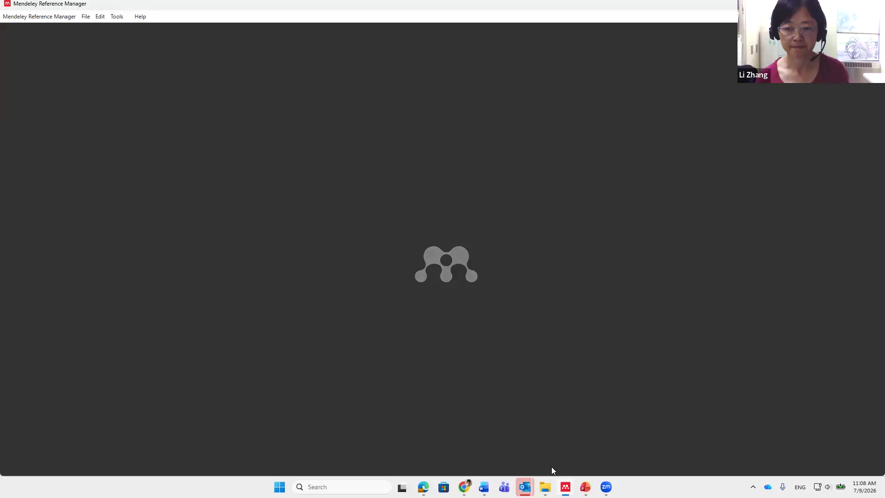
pyautogui.moveTo(558, 482)
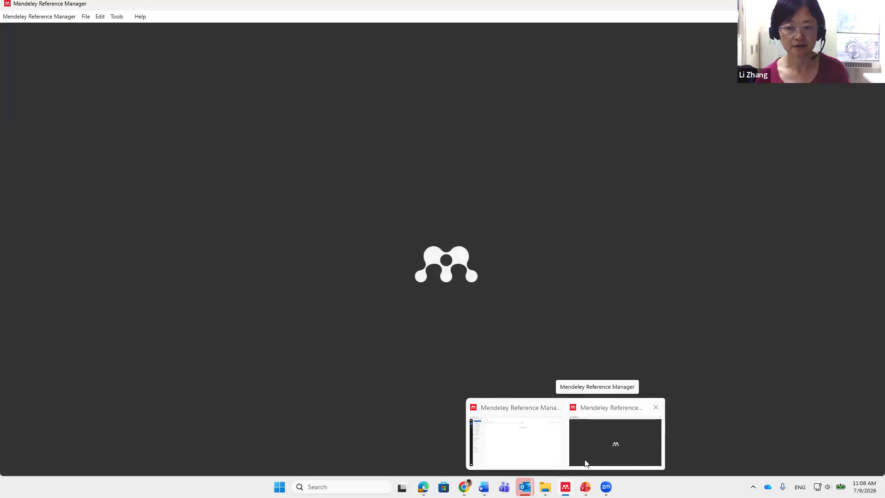
pyautogui.click(600, 444)
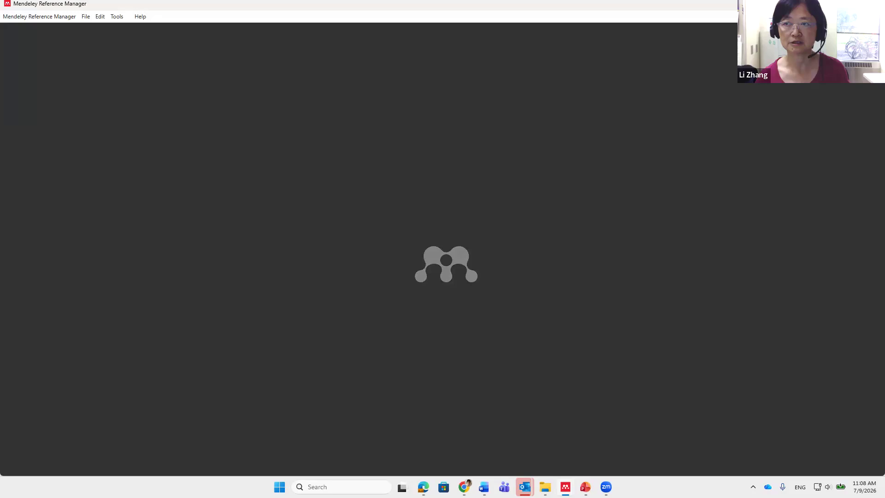
pyautogui.click(831, 4)
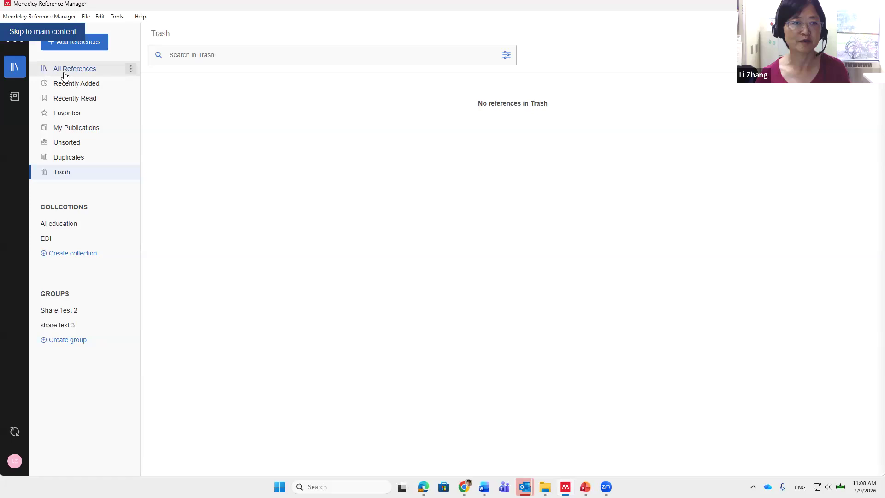
# Show All References and bring up the Mendeley Literature2024_10 folder of PDFs
pyautogui.click(65, 74)
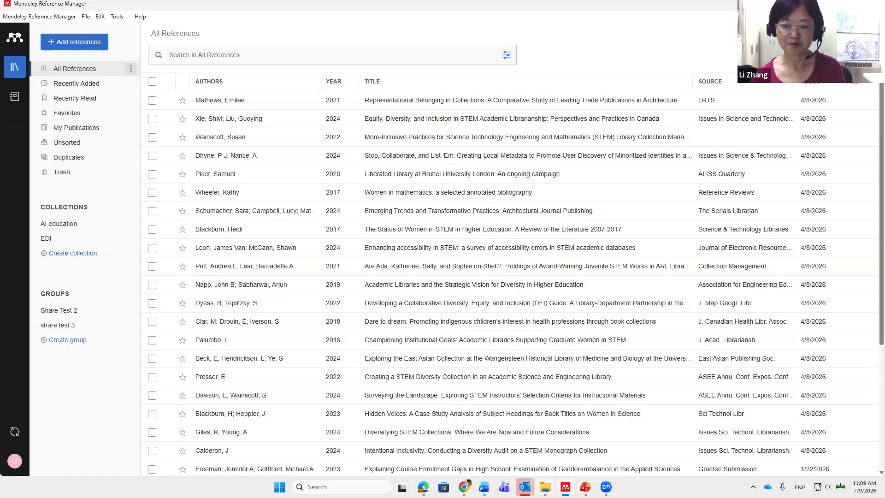
pyautogui.click(546, 485)
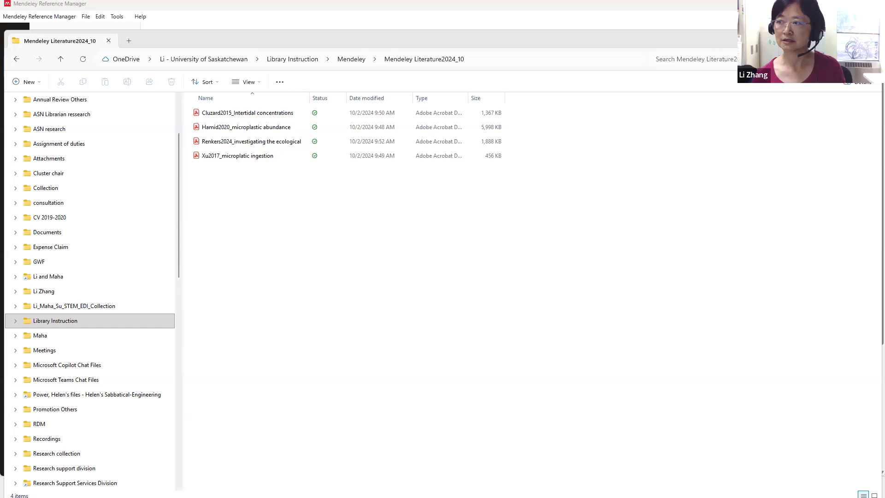
# Drag the four microplastics PDFs from Mendeley Literature2024_10 into All References
pyautogui.click(829, 38)
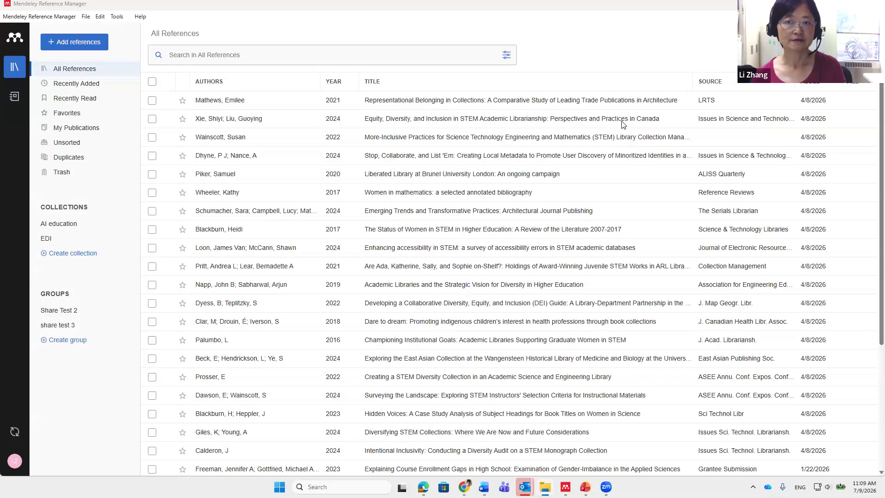
pyautogui.hotkey('alt', 'Tab')
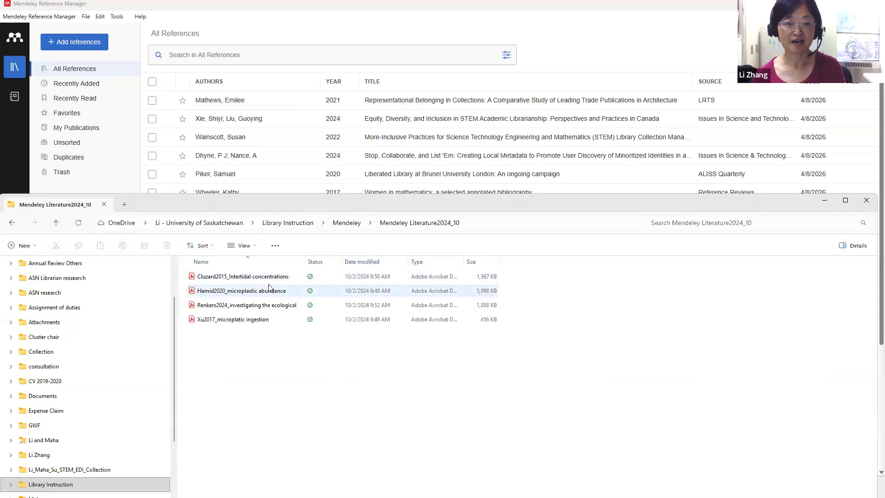
pyautogui.click(276, 277)
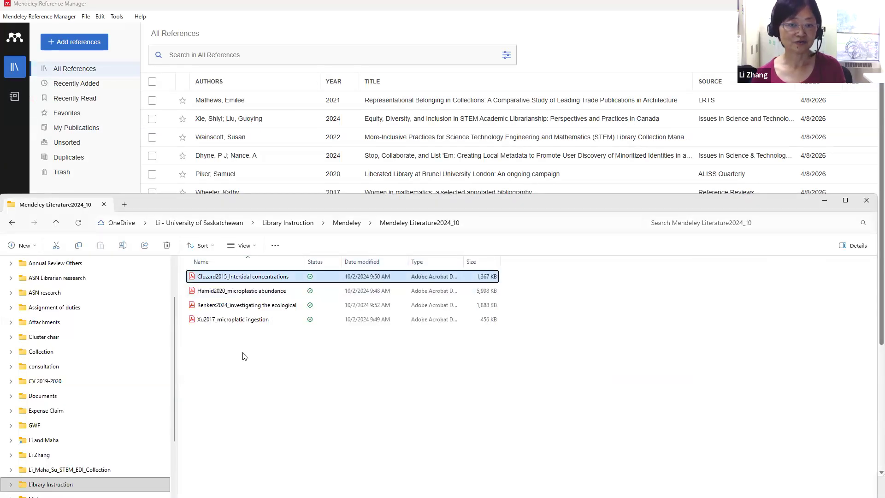
pyautogui.keyDown('shift'); pyautogui.click(265, 321); pyautogui.keyUp('shift')
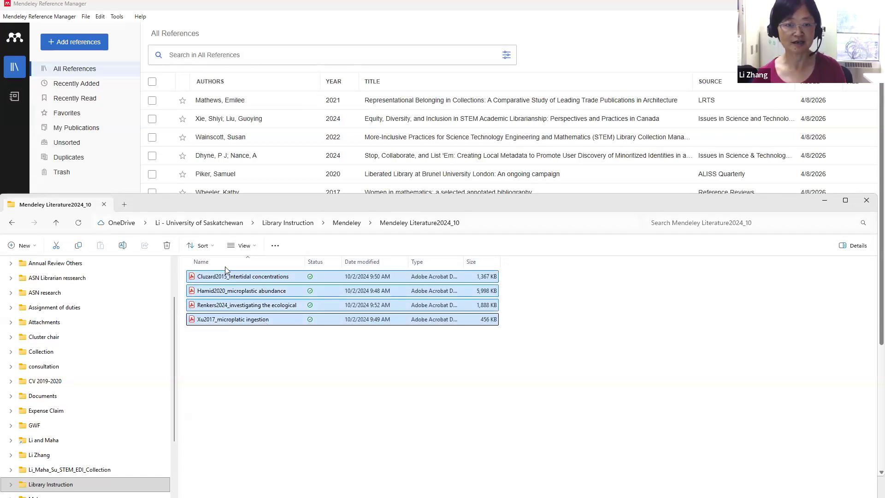
pyautogui.moveTo(240, 290); pyautogui.dragTo(280, 106)
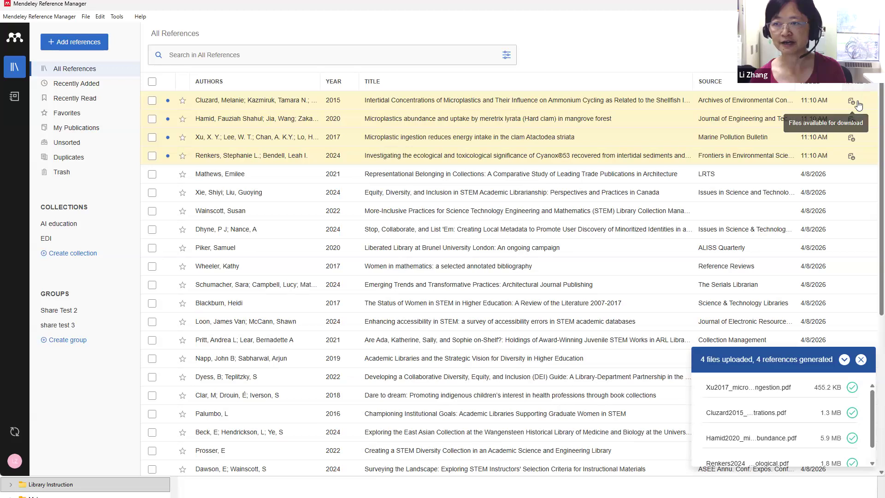
# Open the Cluzard 2015 Intertidal Concentrations paper in the reader, skim it, then return to the library
pyautogui.doubleClick(373, 104)
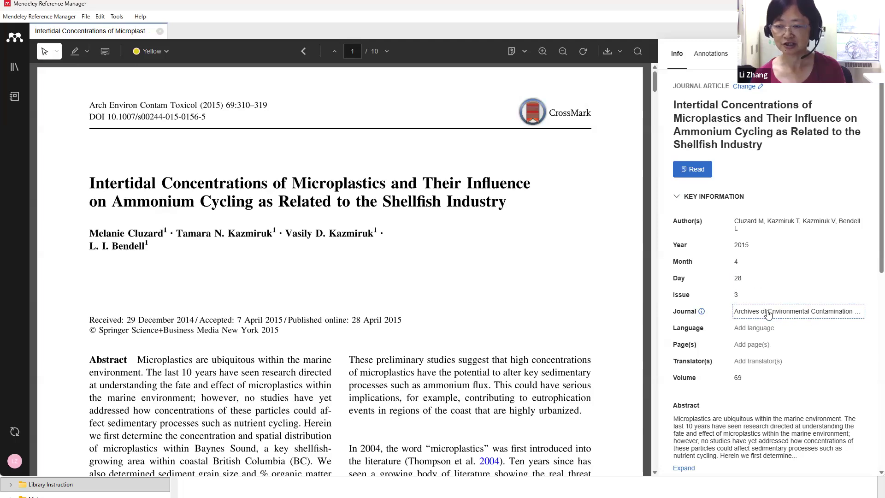
pyautogui.scroll(-3, 763, 308)
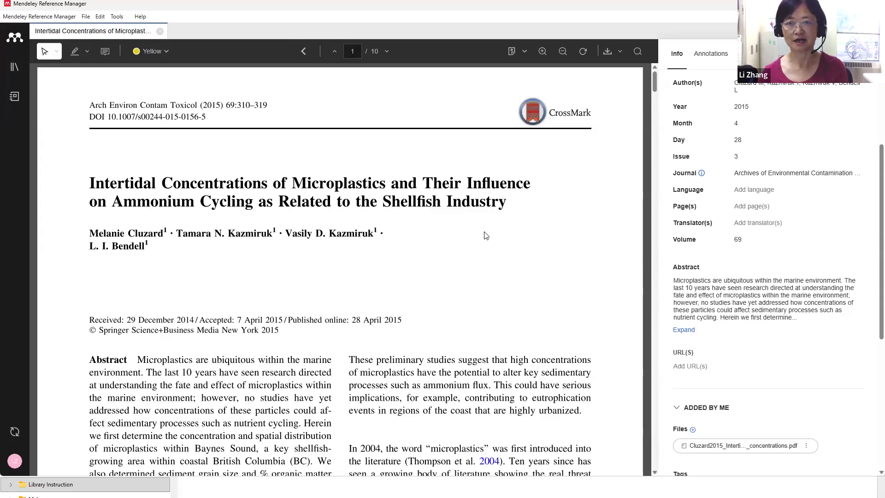
pyautogui.scroll(-6, 486, 236)
pyautogui.scroll(3, 433, 255)
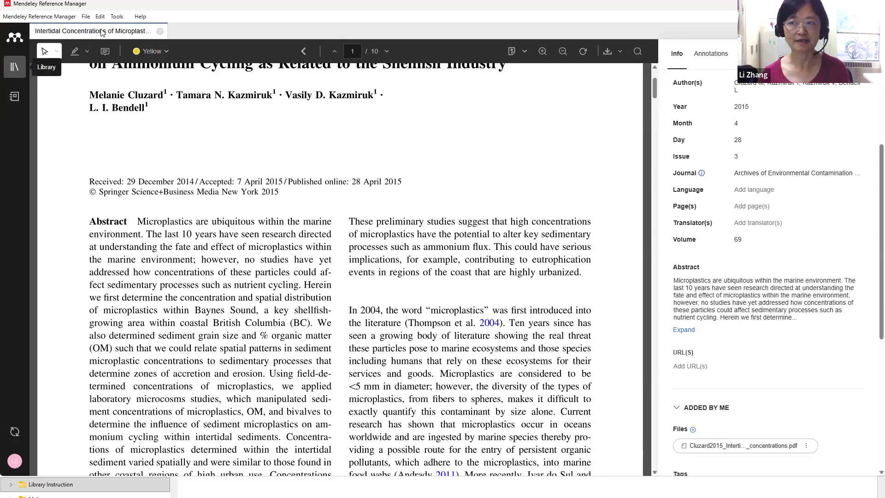
pyautogui.click(19, 67)
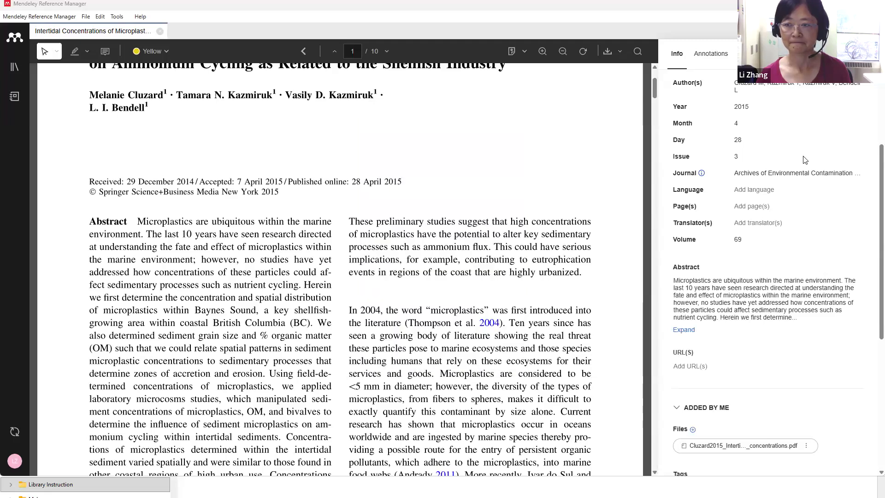
# Reopen the Intertidal Concentrations paper and show its still-empty Annotations list
pyautogui.click(14, 68)
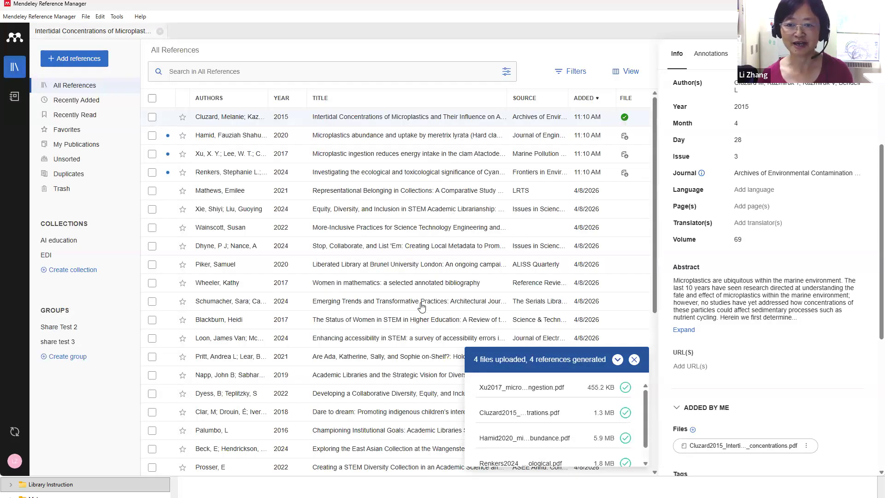
pyautogui.click(634, 360)
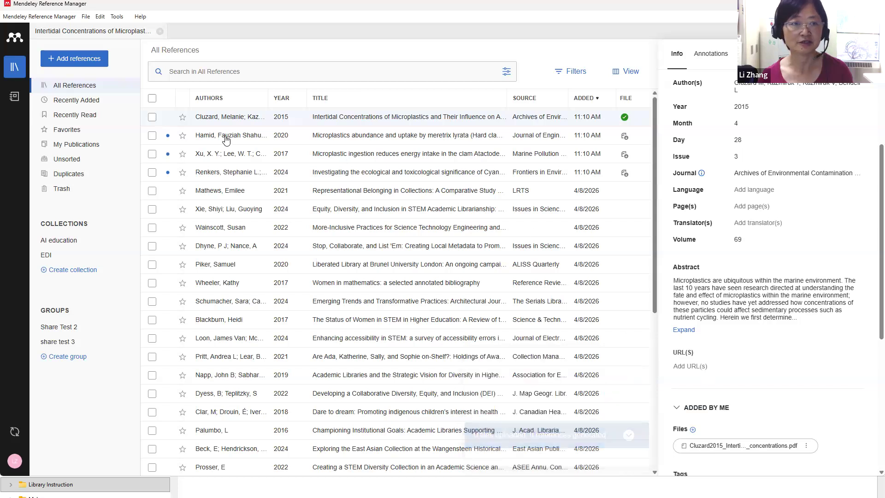
pyautogui.click(14, 99)
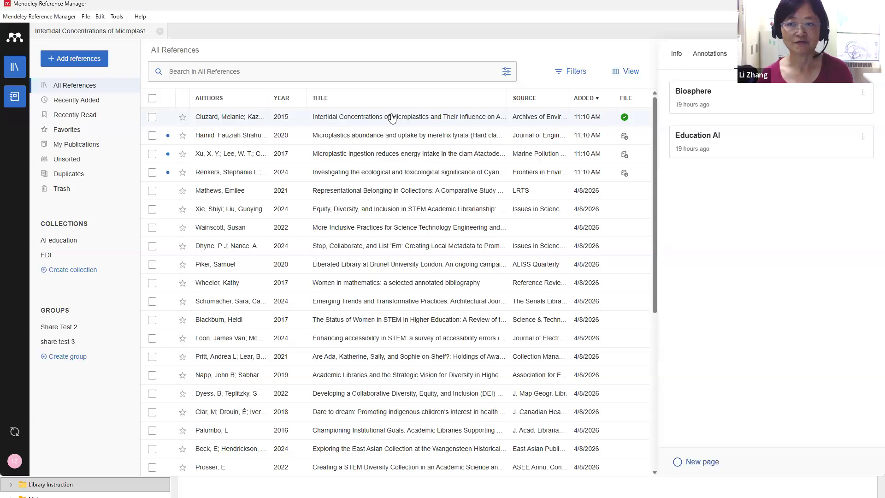
pyautogui.doubleClick(392, 119)
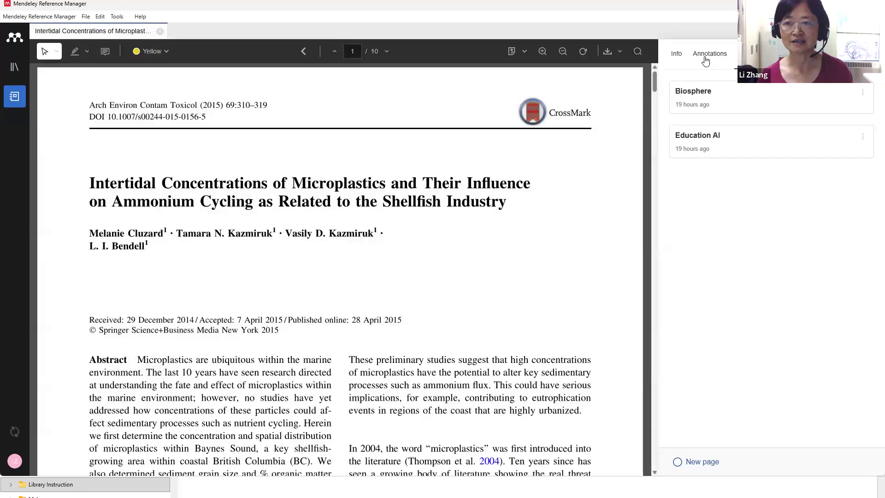
pyautogui.click(710, 54)
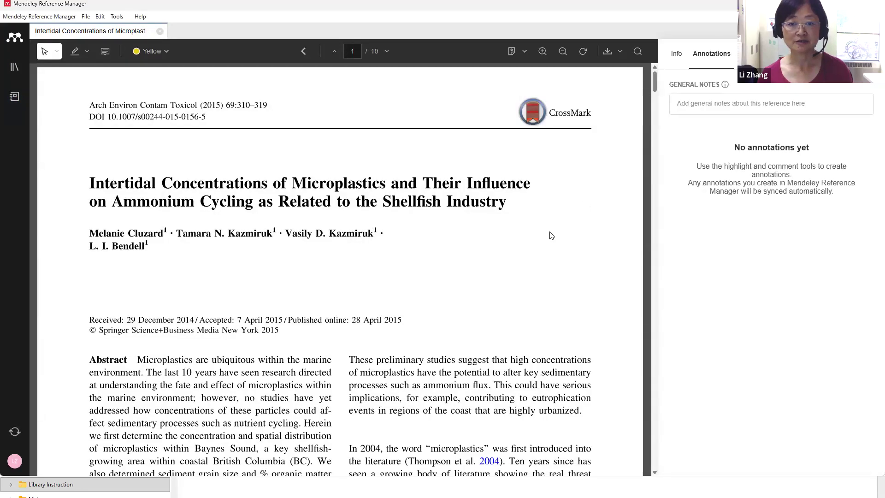
pyautogui.scroll(-2, 554, 236)
pyautogui.scroll(-2, 554, 237)
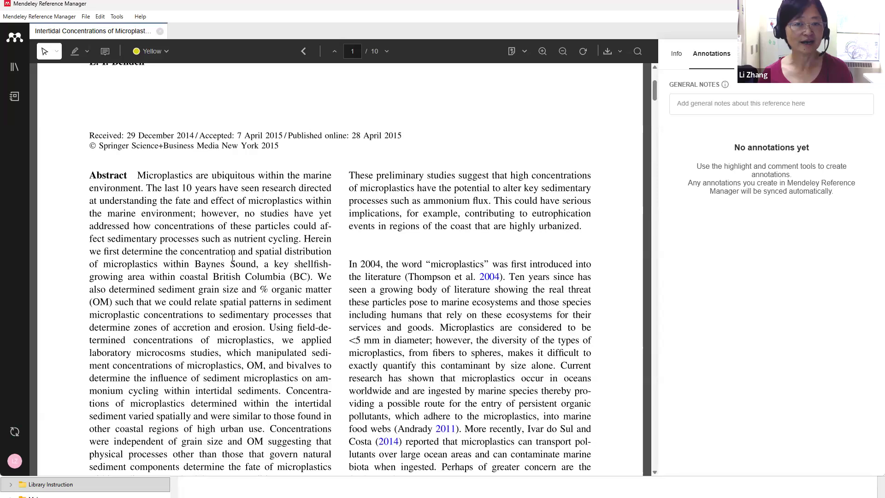
# Highlight the page 2 sentence 'Not yet studied…' with a sticky note 'Use this for introduction'
pyautogui.scroll(-4, 233, 258)
pyautogui.scroll(2, 397, 220)
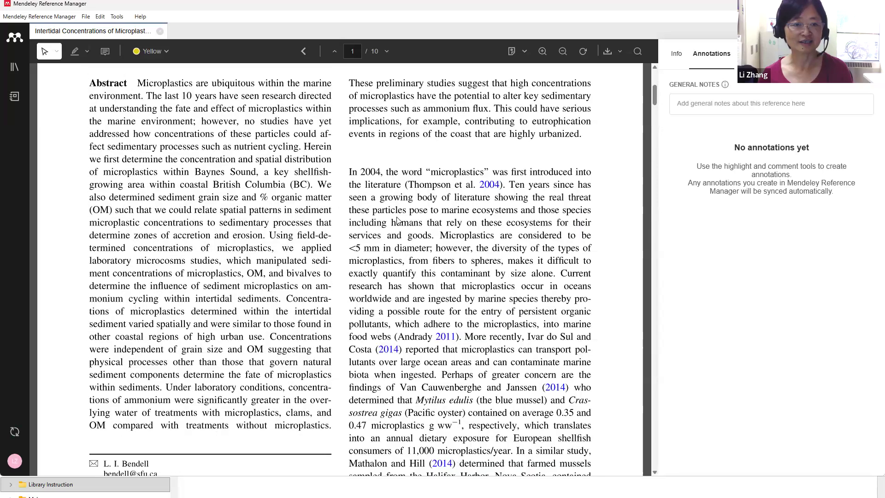
pyautogui.scroll(-10, 398, 221)
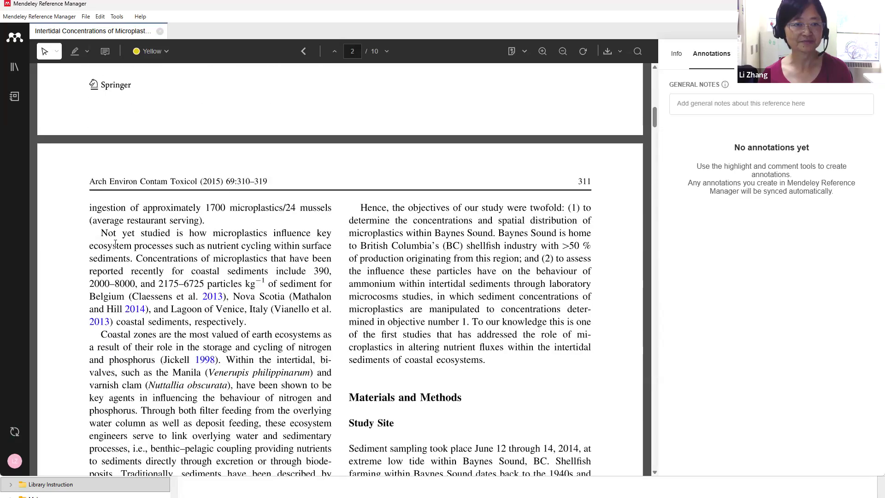
pyautogui.click(76, 52)
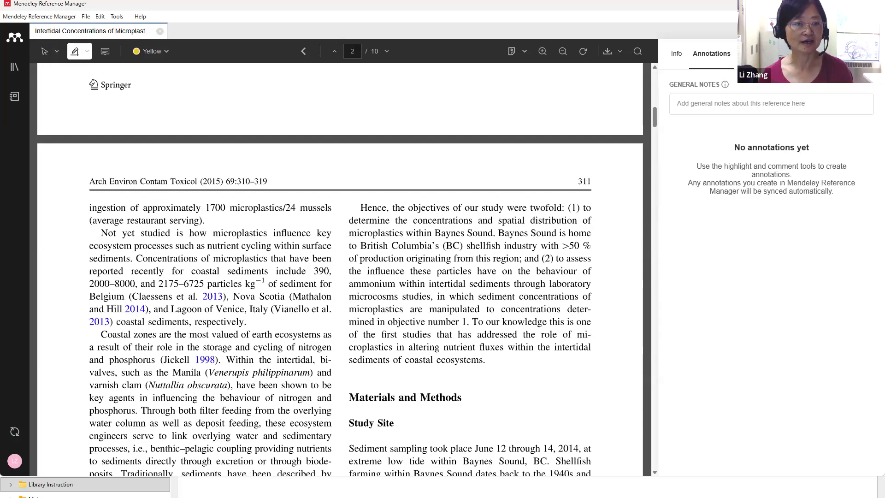
pyautogui.moveTo(101, 233); pyautogui.dragTo(133, 258)
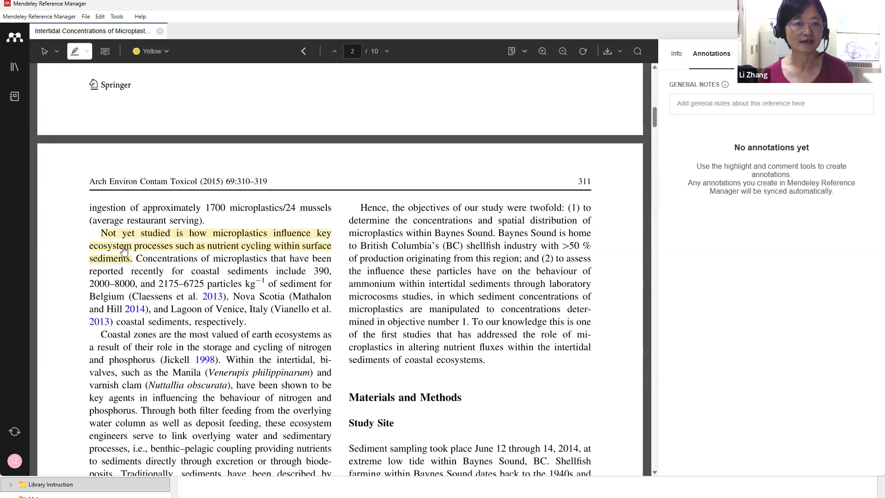
pyautogui.click(124, 250)
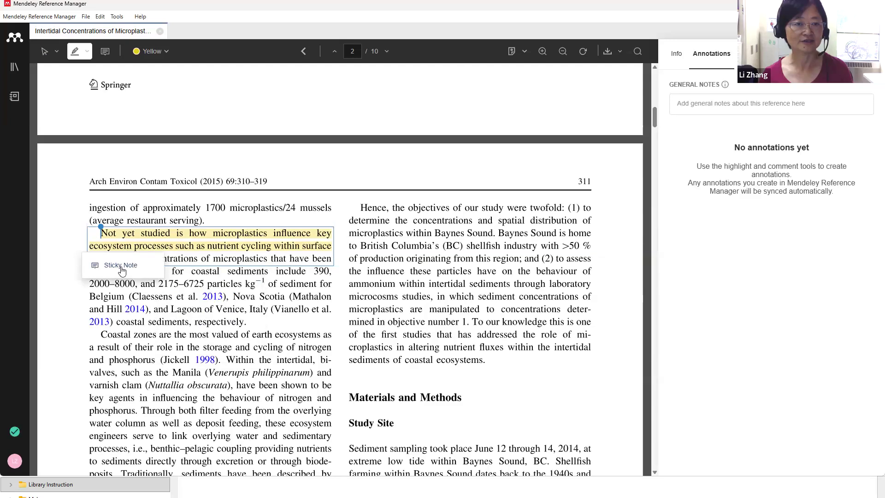
pyautogui.click(119, 266)
pyautogui.click(712, 185)
pyautogui.write('Use')
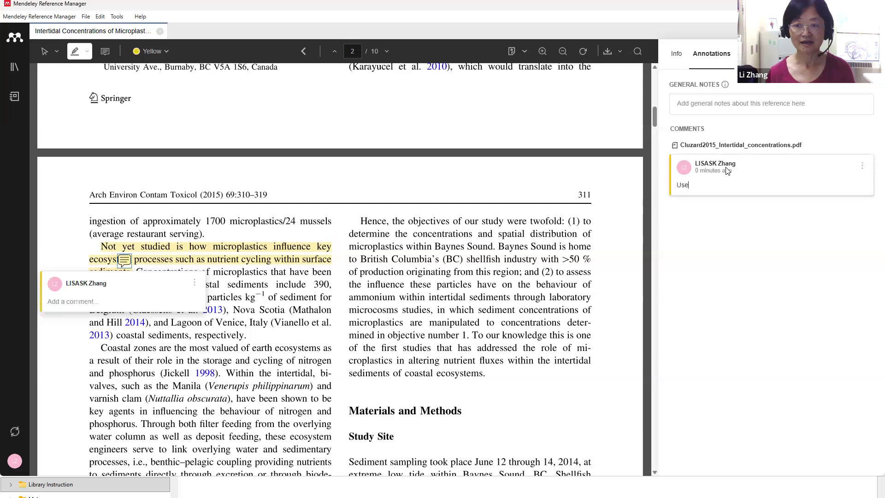
pyautogui.write(' this for introduction')
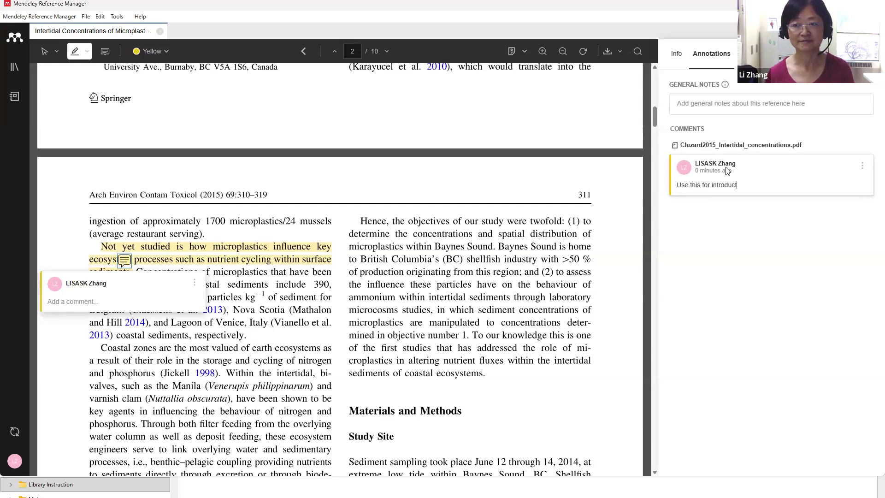
pyautogui.click(772, 259)
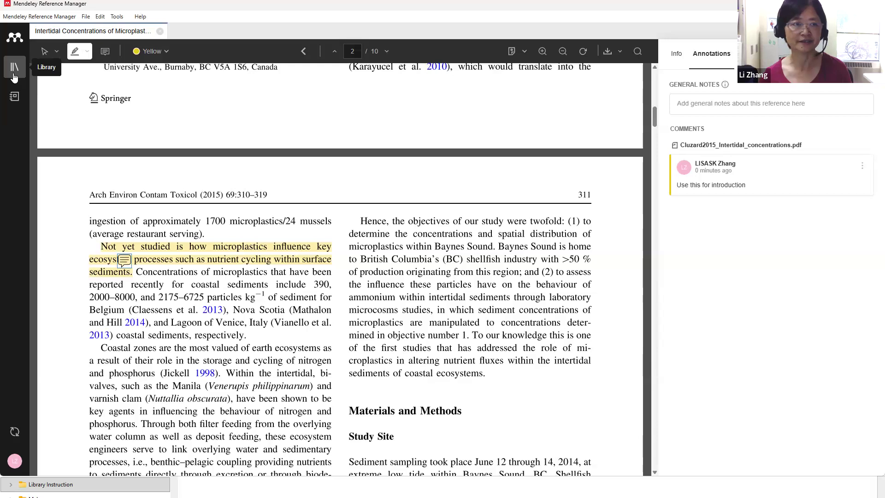
# Bring up the Add reference manually form from the Library, then switch to the browser
pyautogui.click(14, 75)
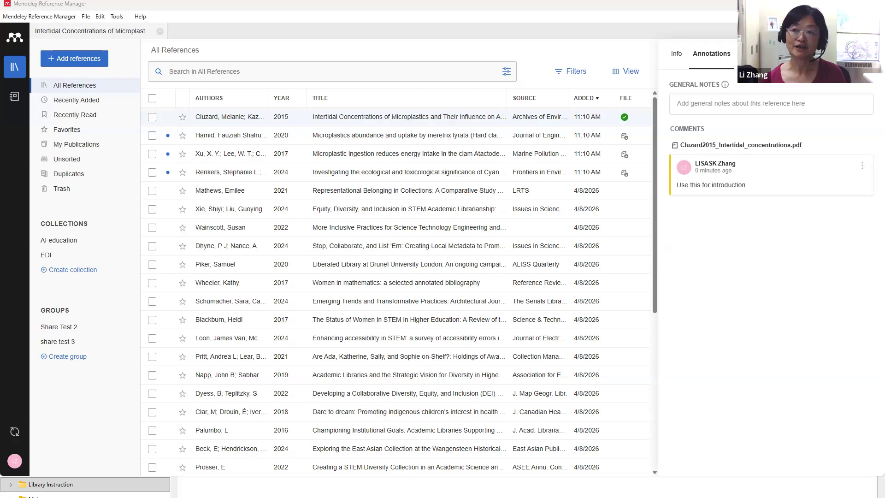
pyautogui.click(52, 62)
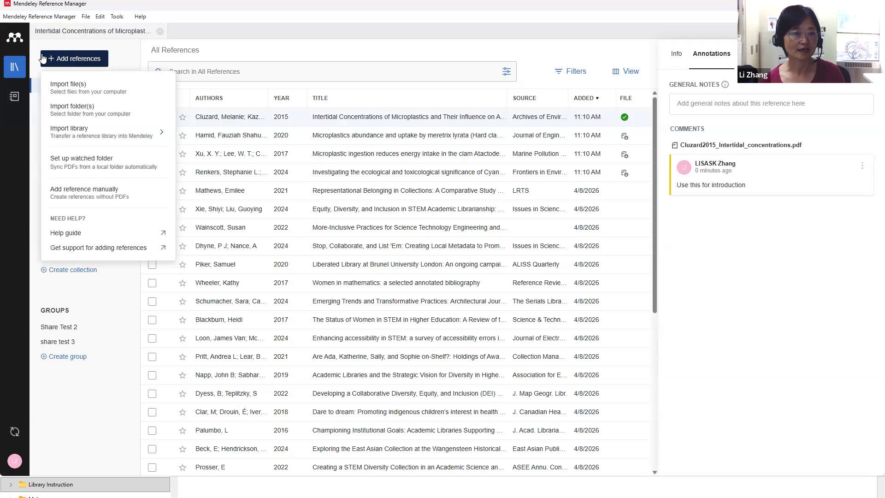
pyautogui.click(76, 192)
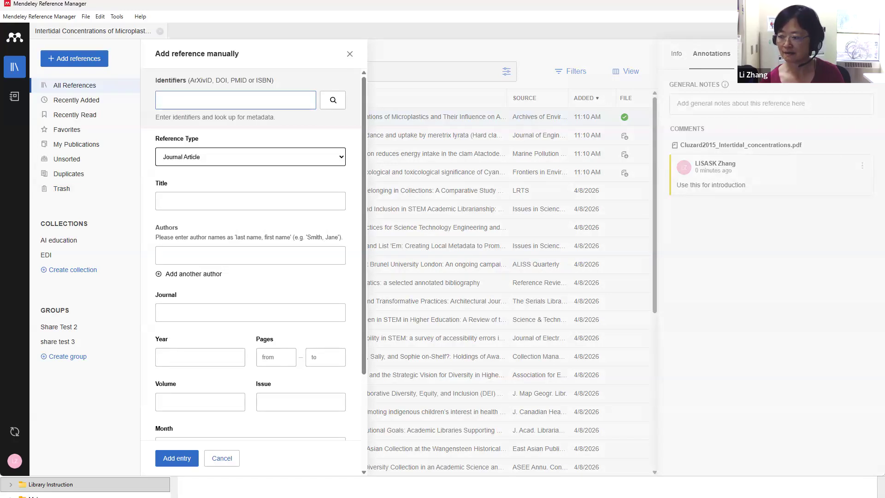
pyautogui.hotkey('alt', 'Tab')
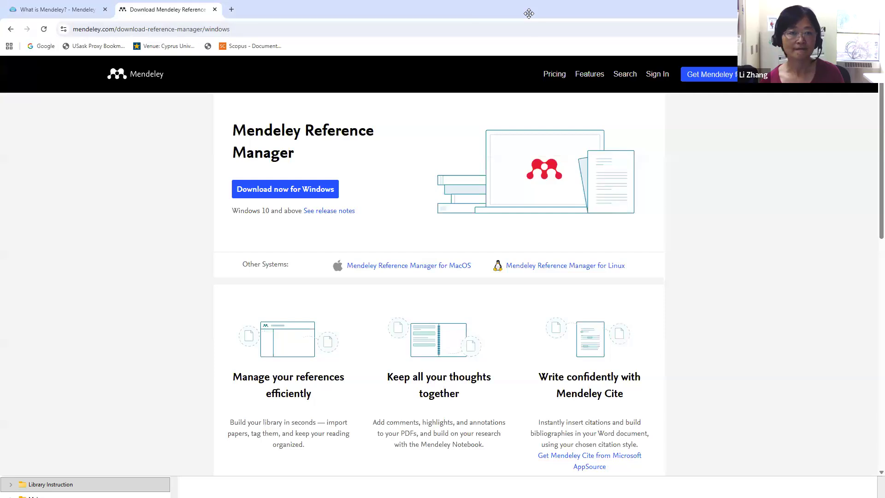
# Search Google Scholar for 'Deep Learning for Stress Plant Phenotyping' and expand the result's abstract
pyautogui.click(231, 9)
pyautogui.click(349, 192)
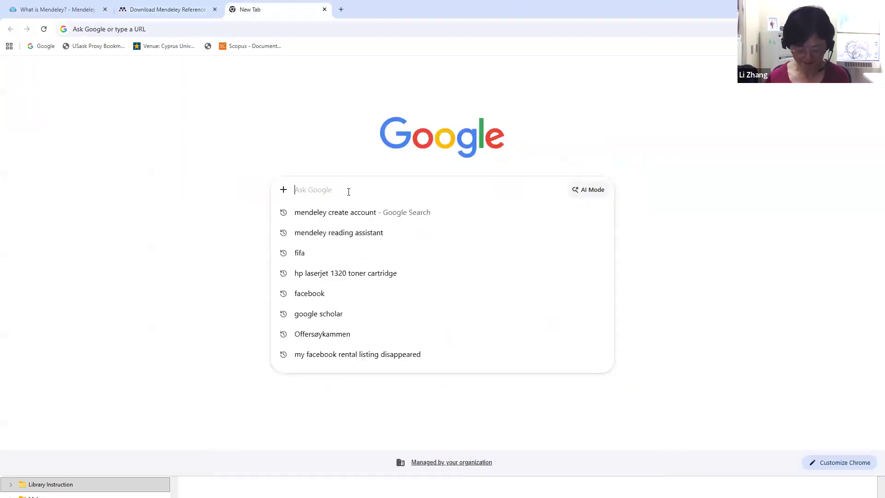
pyautogui.write('google sch')
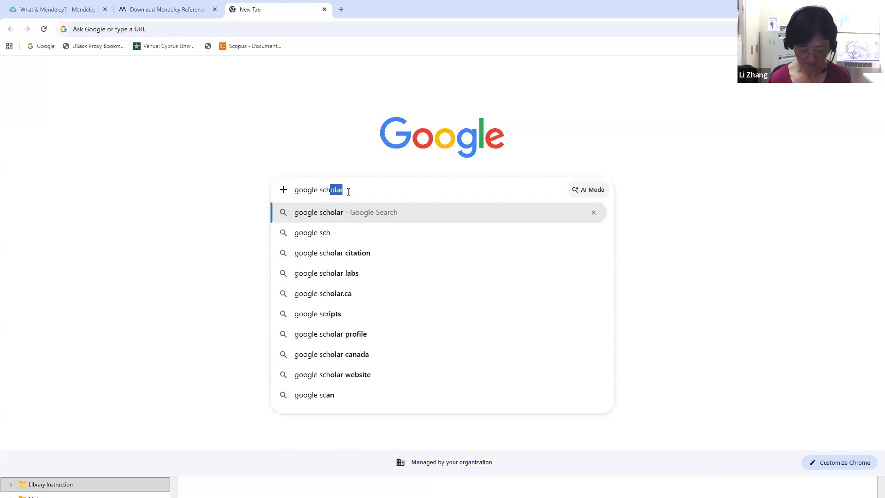
pyautogui.write('ol')
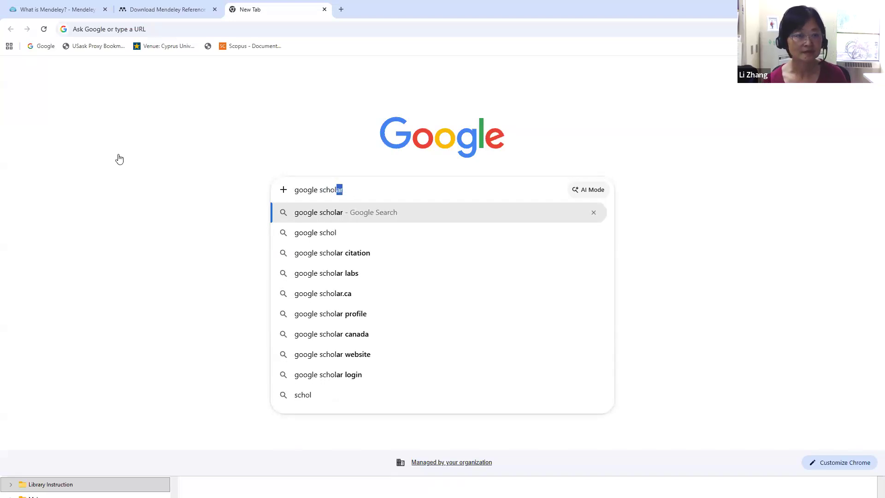
pyautogui.press('Return')
pyautogui.click(118, 159)
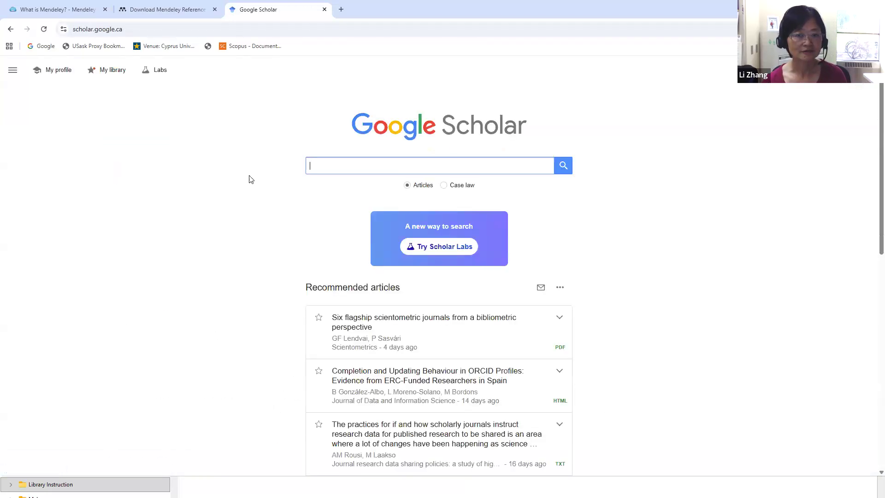
pyautogui.click(353, 160)
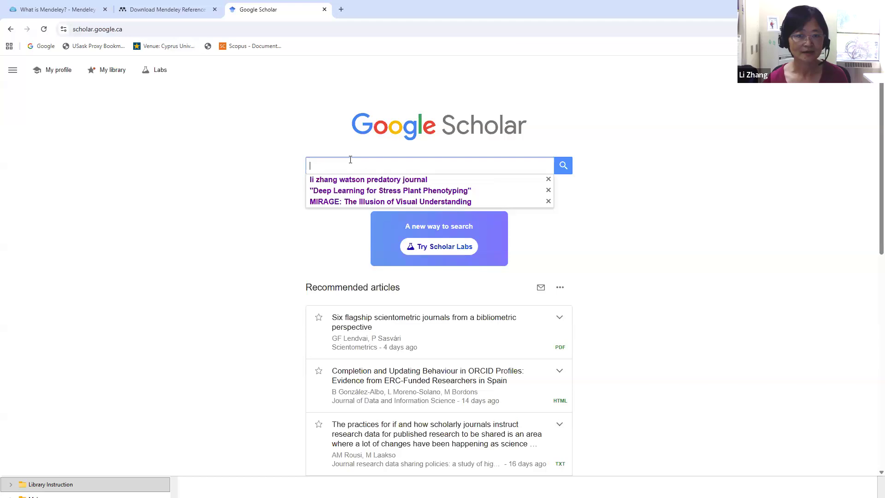
pyautogui.click(353, 191)
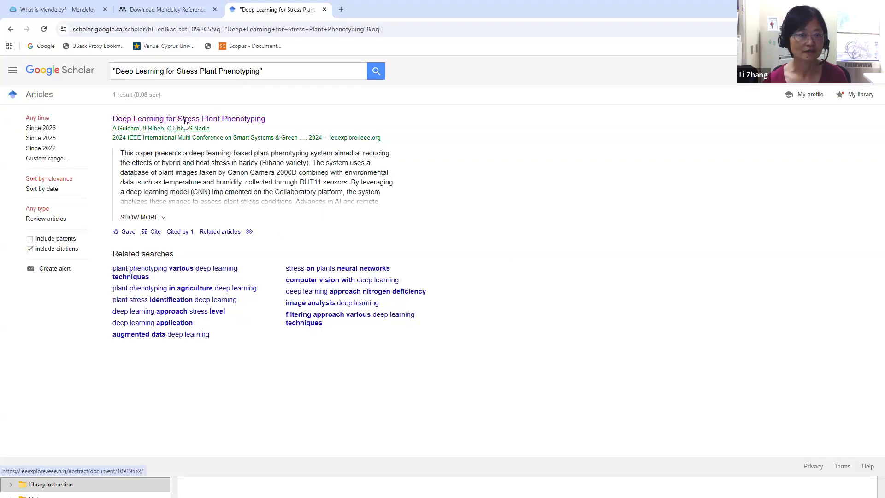
pyautogui.click(149, 218)
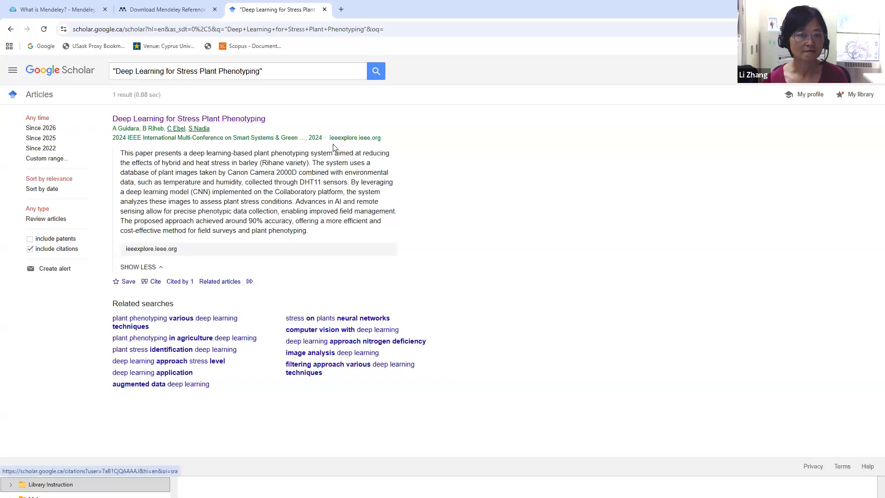
# Copy DOI 10.1109/IMC-SSGP63352.2024.10919552 from the paper's IEEE Xplore page and return to the Mendeley tab
pyautogui.click(247, 120)
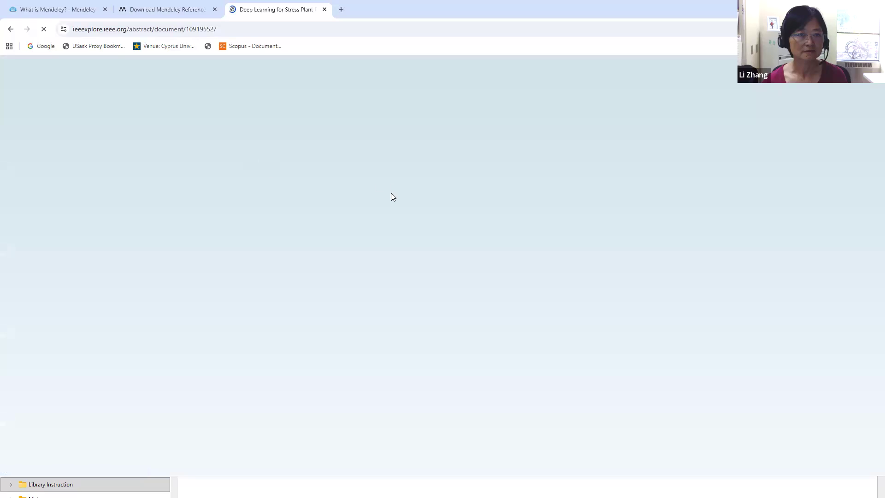
pyautogui.scroll(-3, 369, 259)
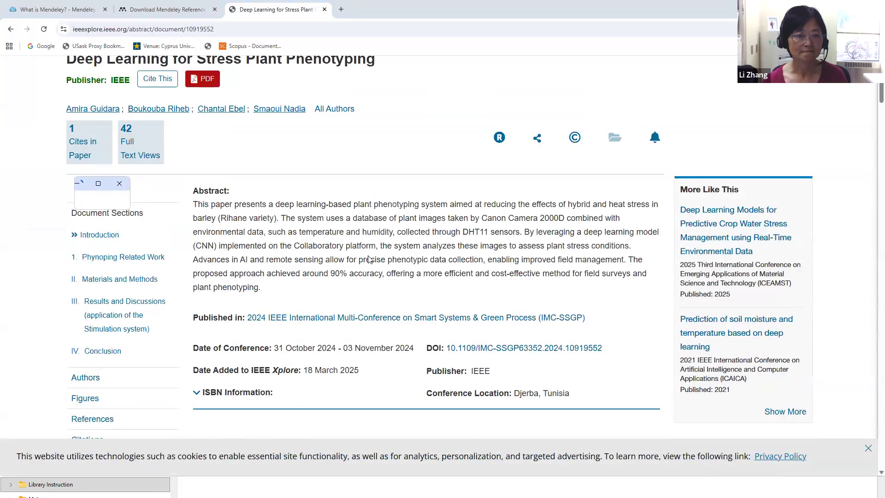
pyautogui.scroll(-1, 368, 259)
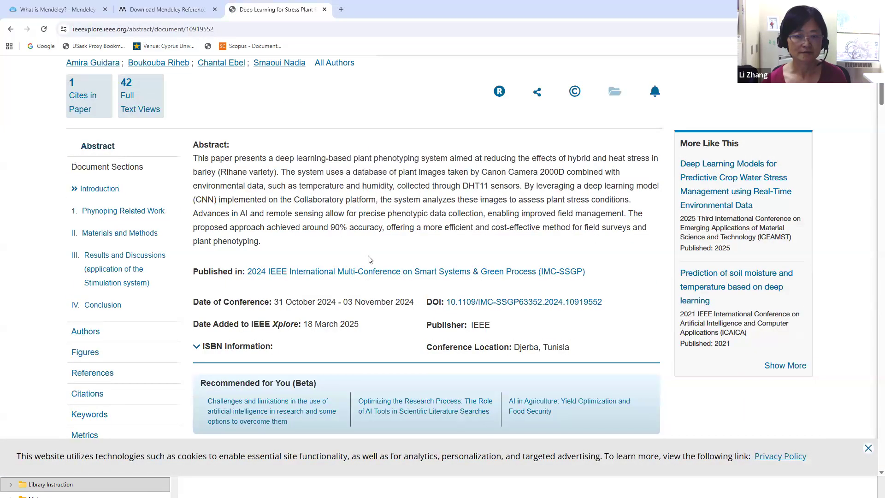
pyautogui.scroll(-1, 369, 259)
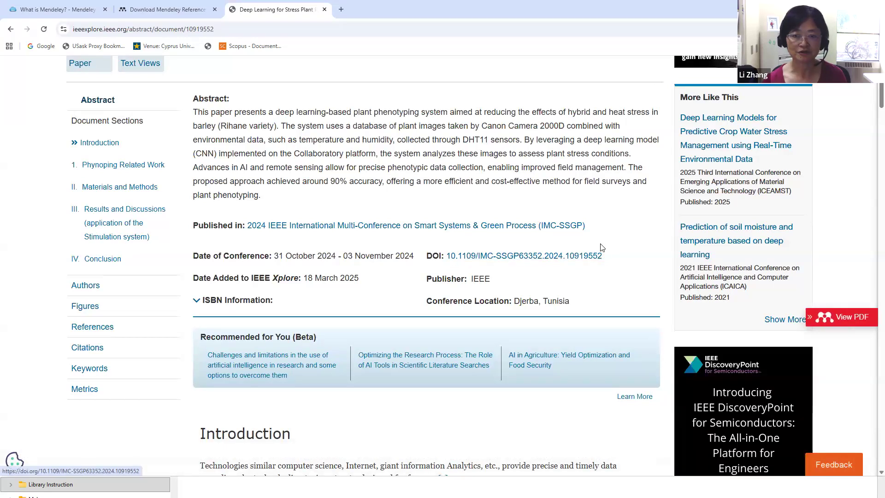
pyautogui.moveTo(608, 253); pyautogui.dragTo(449, 256)
pyautogui.hotkey('ctrl', 'c')
pyautogui.rightClick(448, 256)
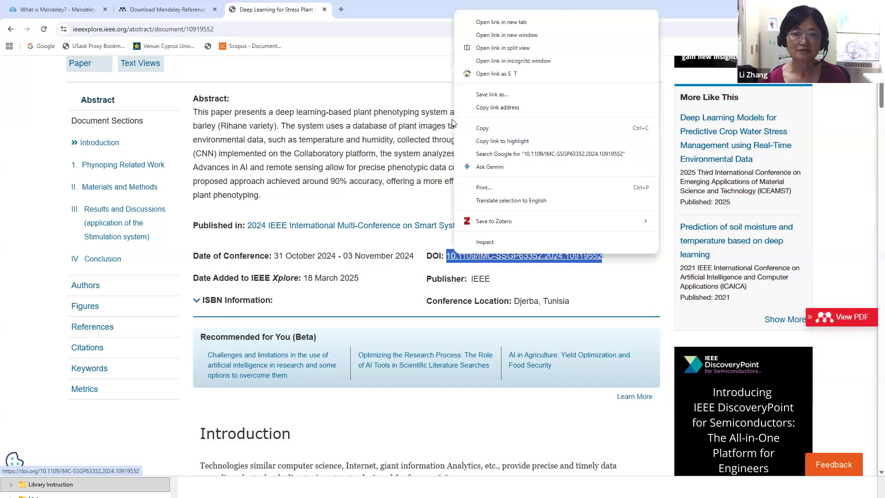
pyautogui.click(483, 129)
pyautogui.click(147, 12)
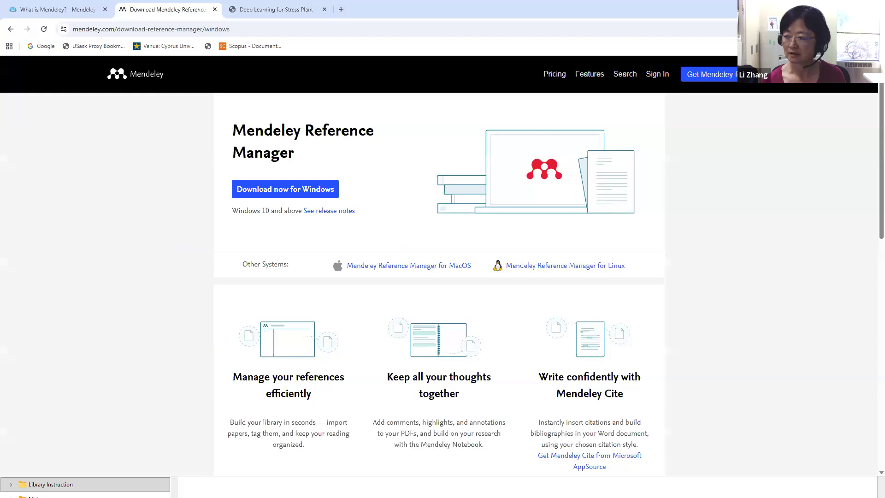
# Add 'Deep Learning for Stress Plant Phenotyping' to the library by looking up its pasted DOI
pyautogui.hotkey('alt', 'Tab')
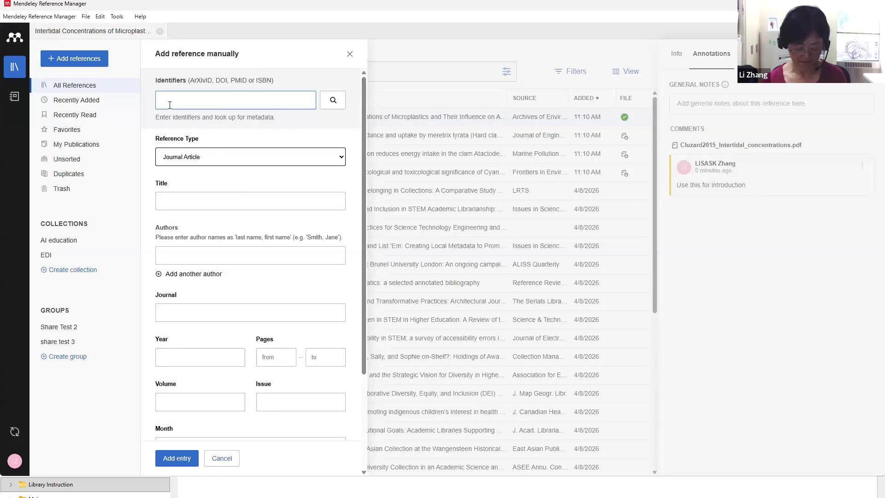
pyautogui.hotkey('ctrl', 'v')
pyautogui.click(330, 108)
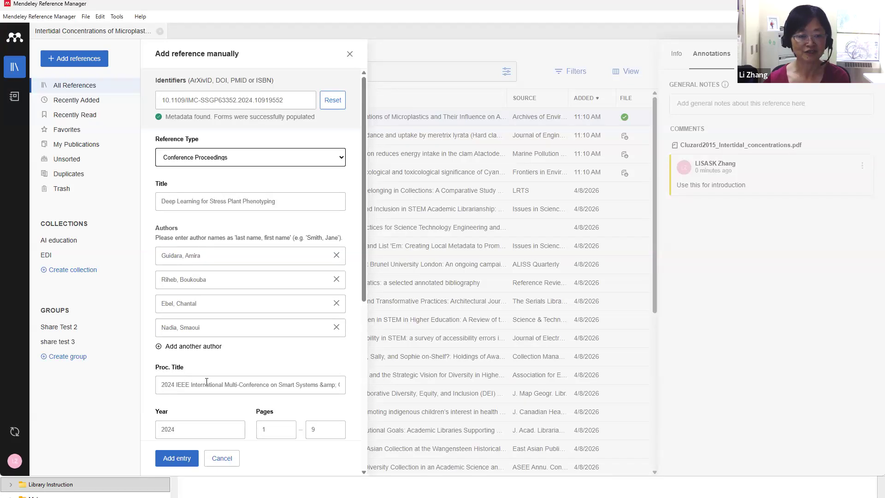
pyautogui.click(178, 459)
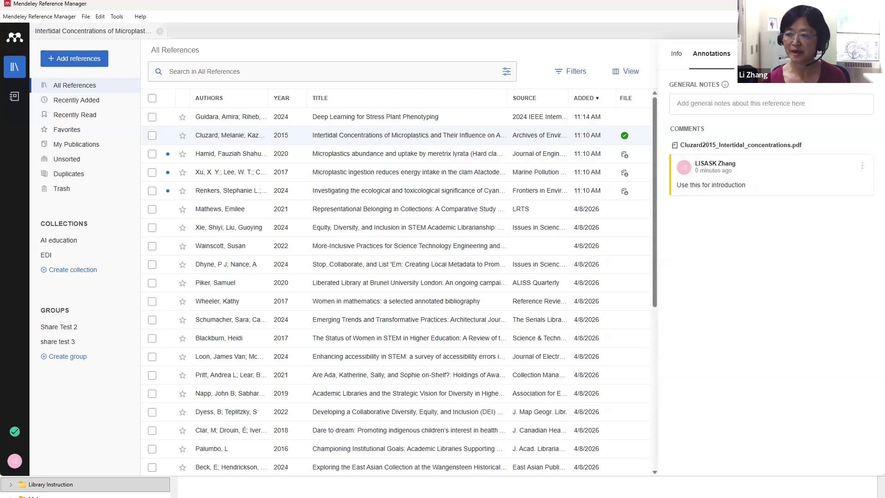
pyautogui.click(54, 61)
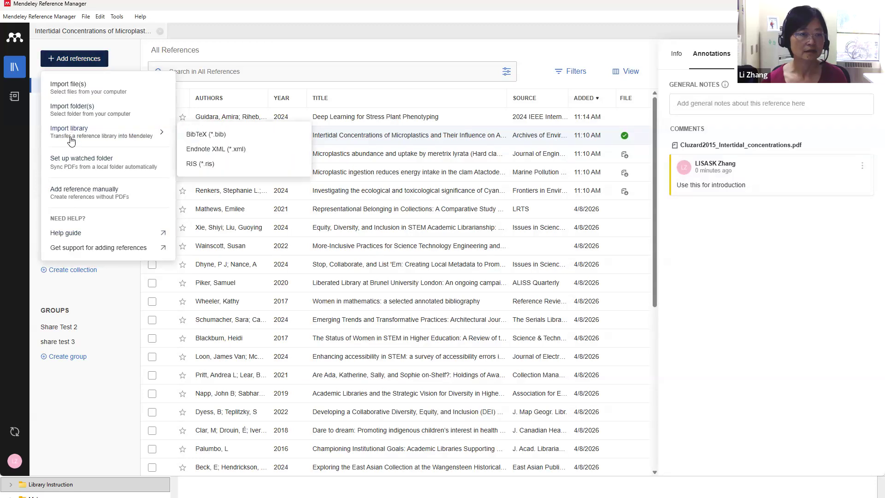
pyautogui.click(76, 198)
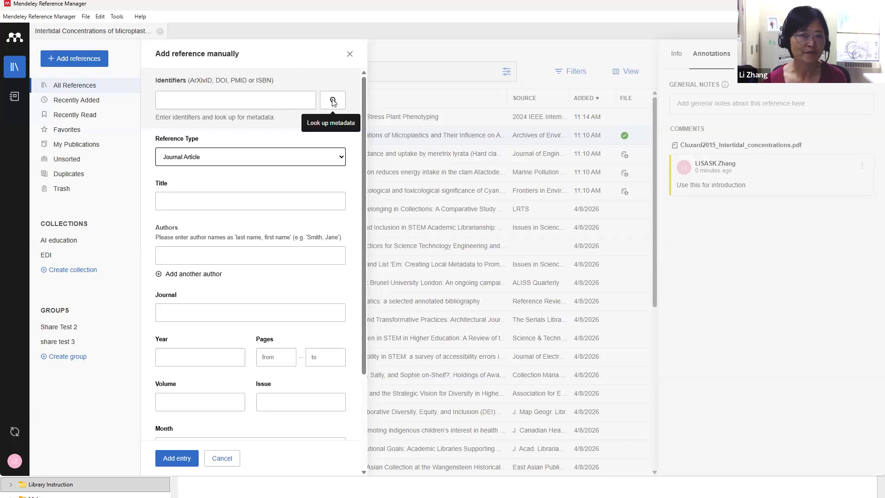
pyautogui.click(350, 55)
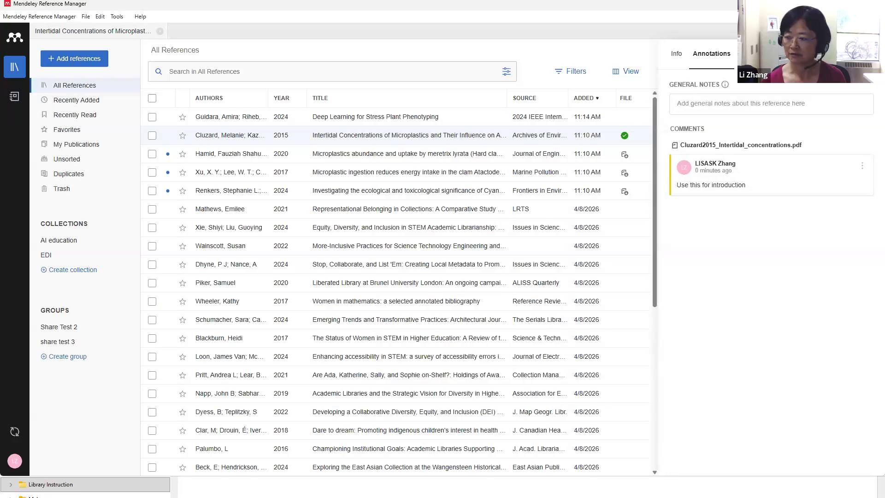
# Open the University Library's Databases A to Z list in a new browser tab
pyautogui.hotkey('alt', 'Tab')
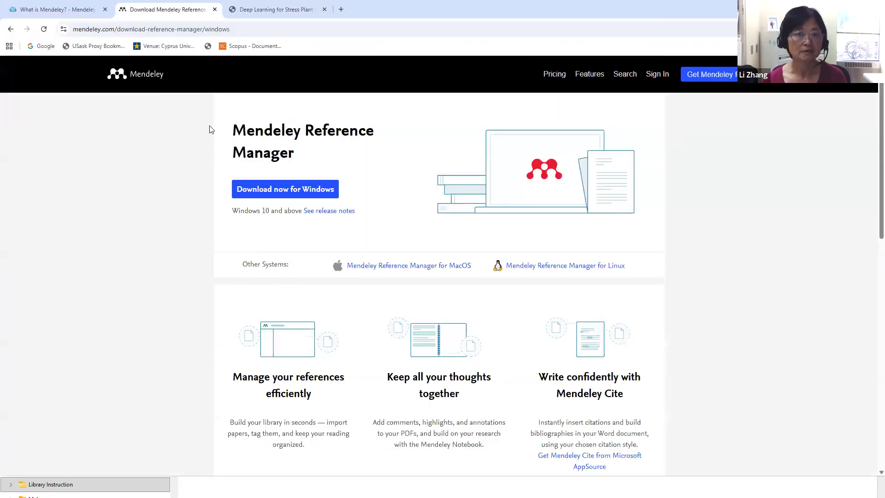
pyautogui.click(341, 10)
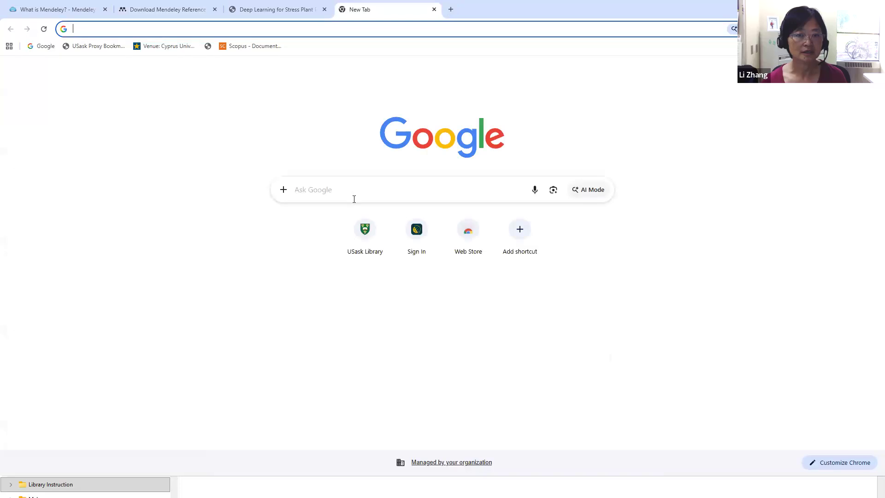
pyautogui.click(356, 236)
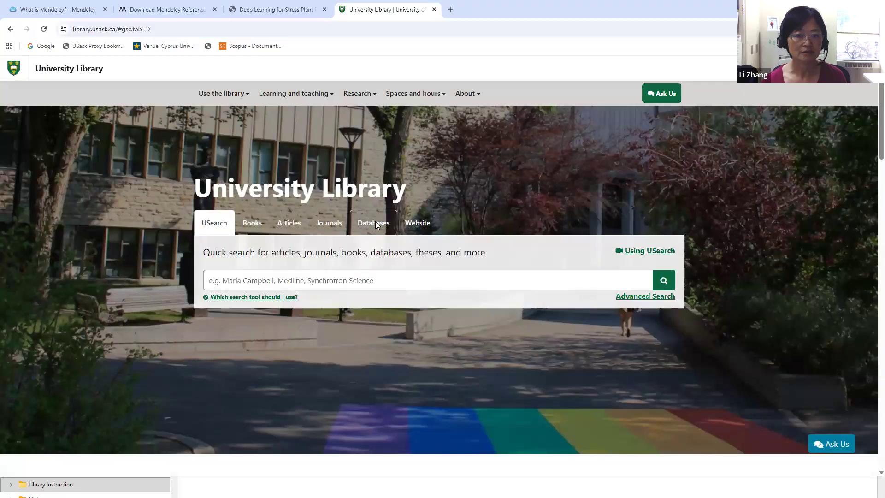
pyautogui.click(375, 223)
pyautogui.click(253, 308)
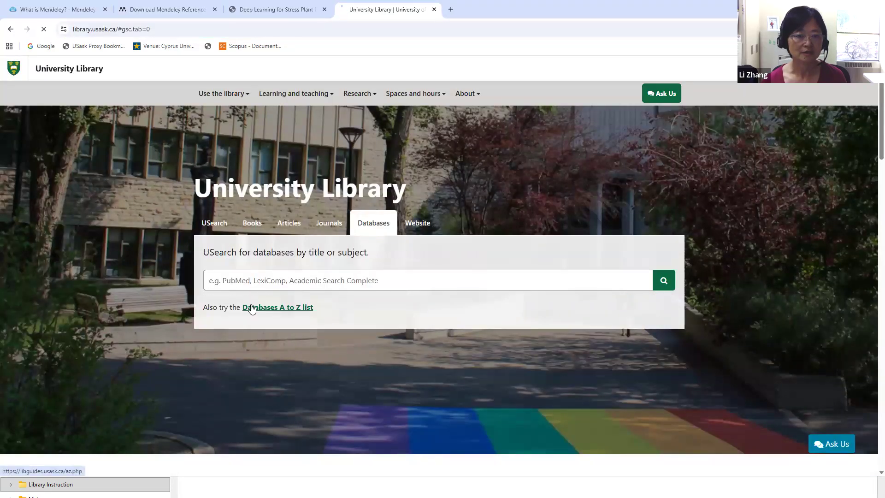
# Search the database list for 'medline' and open MEDLINE (via Ovid)
pyautogui.click(248, 211)
pyautogui.write('medline')
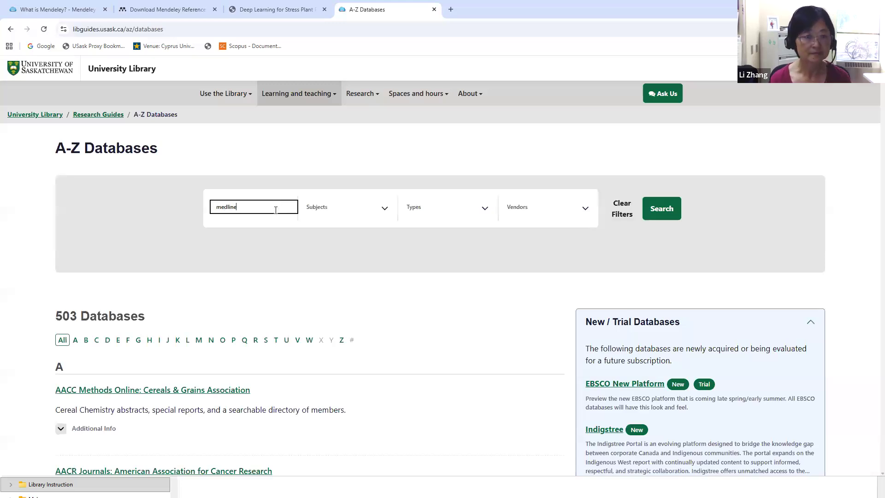
pyautogui.press('Return')
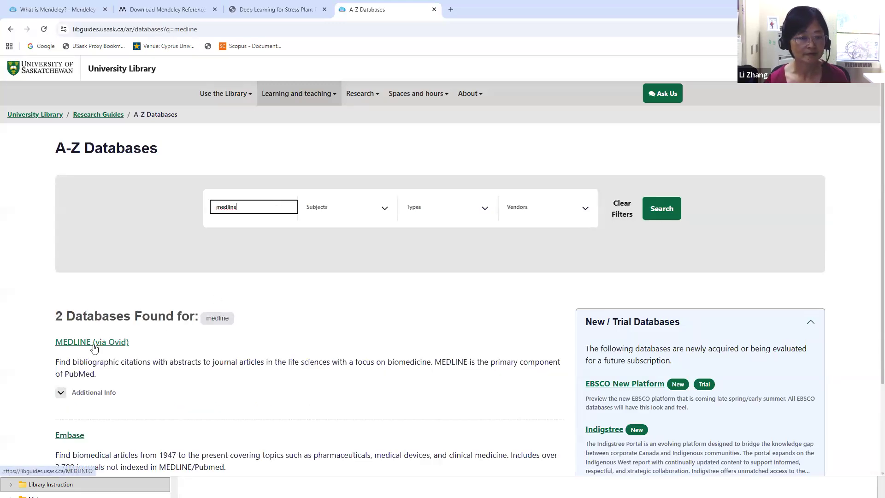
pyautogui.click(109, 343)
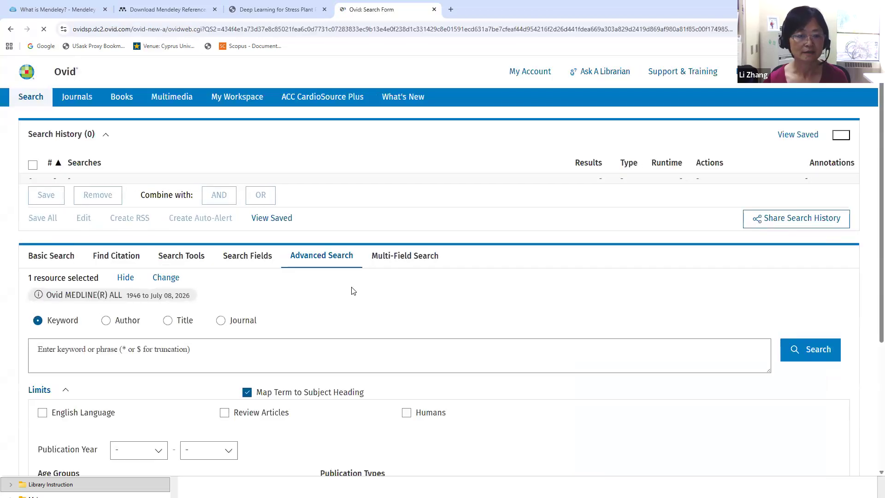
# Run a MEDLINE keyword search for 'covid 19 AND AI', dismissing the restore-session prompt
pyautogui.scroll(-3, 308, 318)
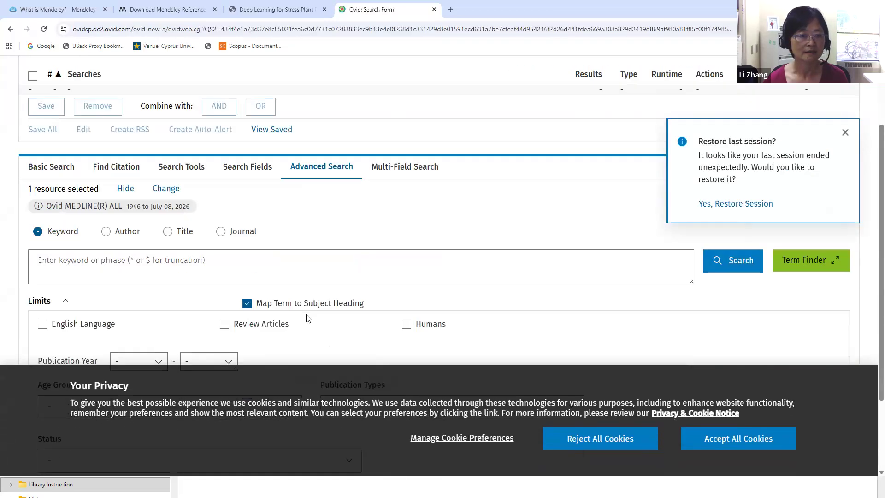
pyautogui.click(117, 213)
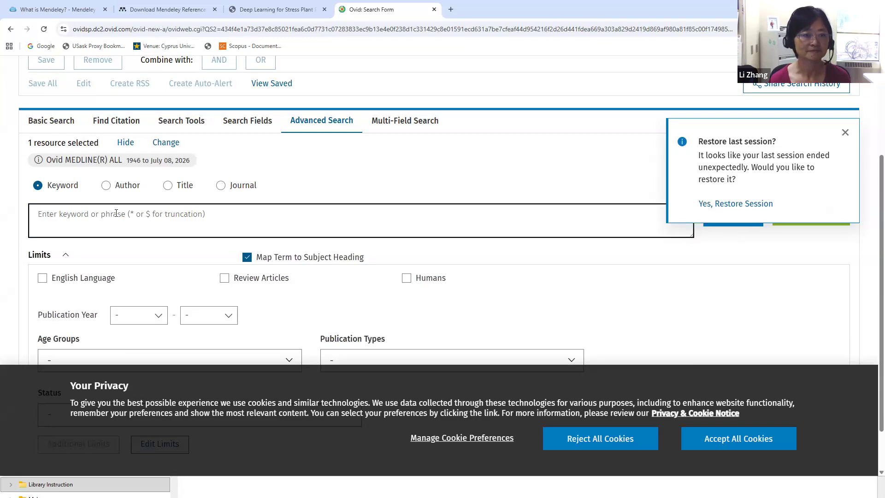
pyautogui.write('covid ')
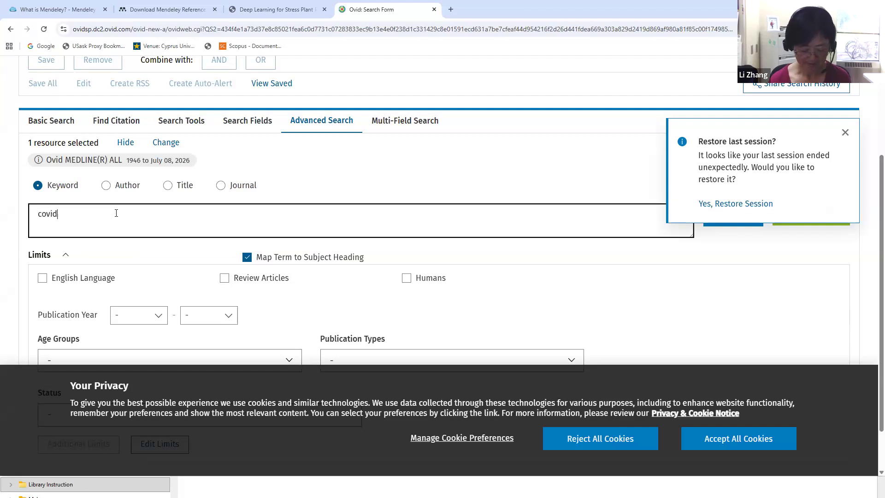
pyautogui.write('19 ')
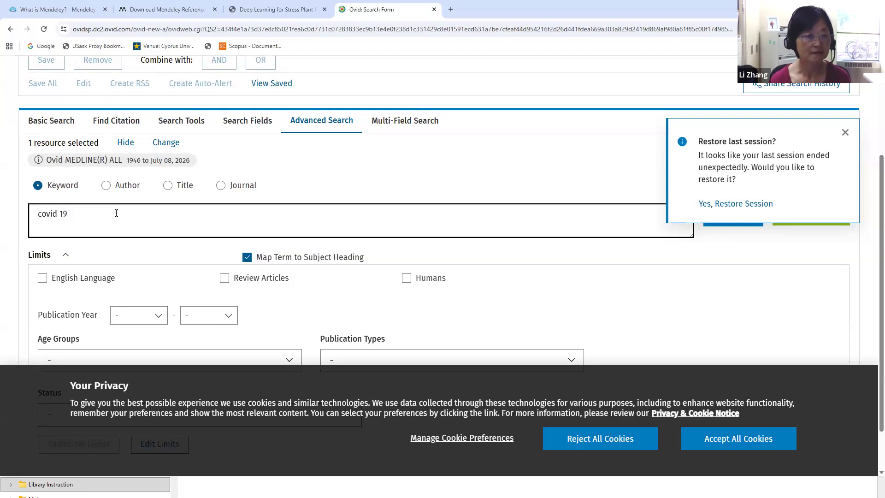
pyautogui.write('AND ')
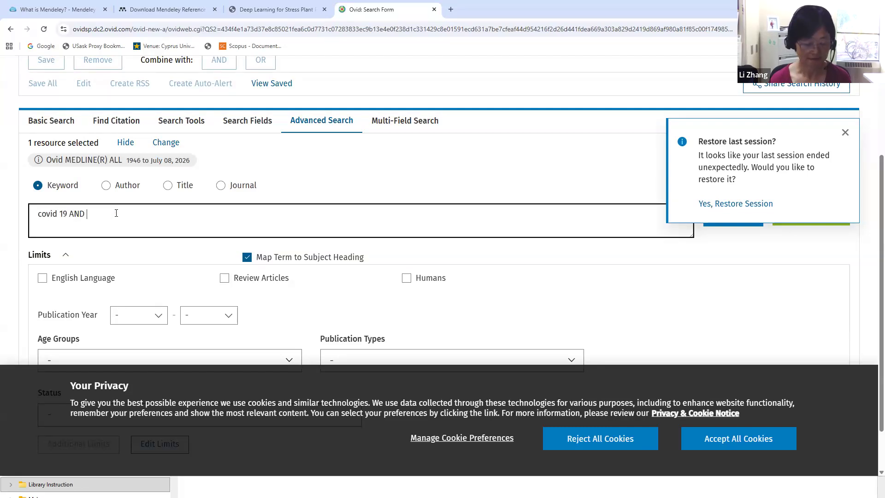
pyautogui.write('AI')
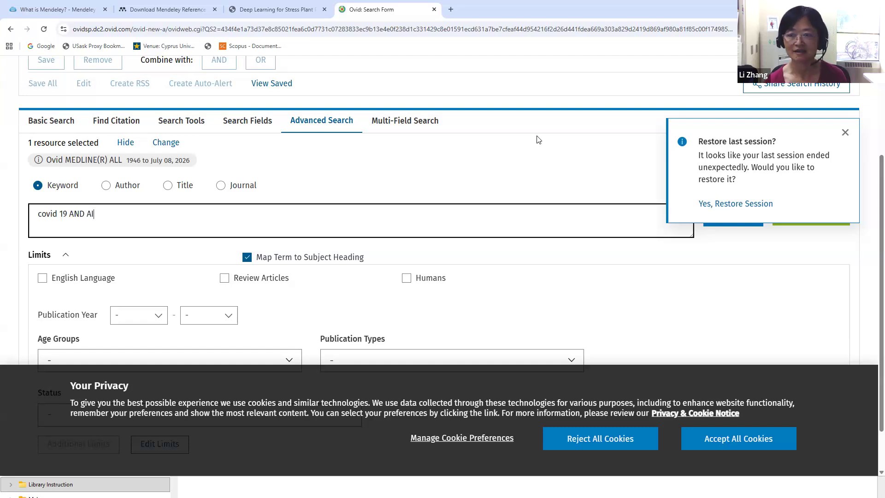
pyautogui.click(846, 132)
pyautogui.click(748, 217)
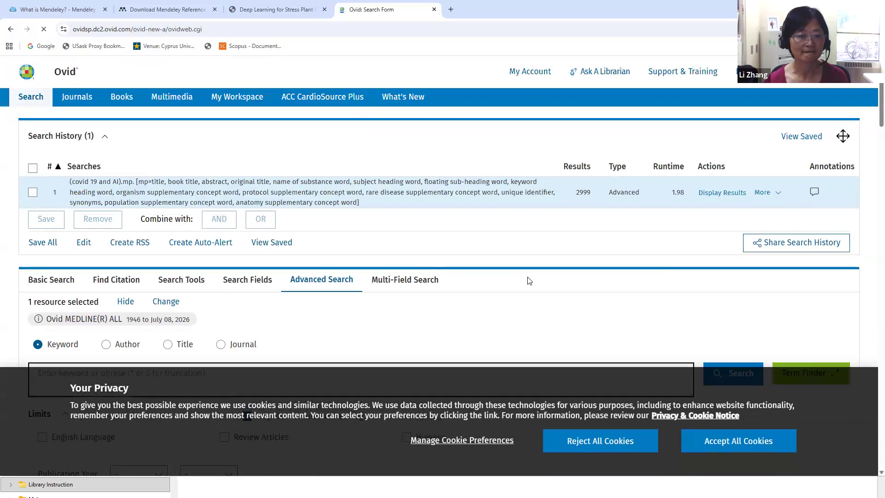
# Mark the first two records in the covid 19 AND AI search results
pyautogui.scroll(-6, 530, 281)
pyautogui.scroll(-8, 529, 281)
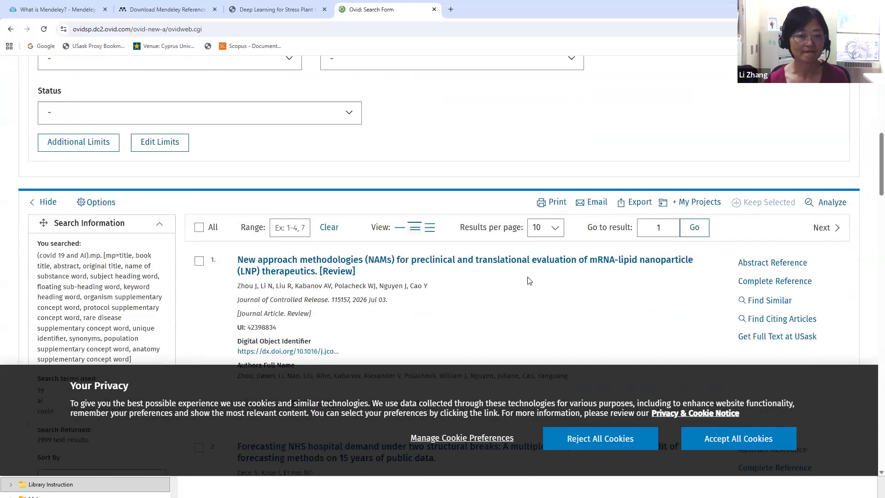
pyautogui.scroll(1, 404, 262)
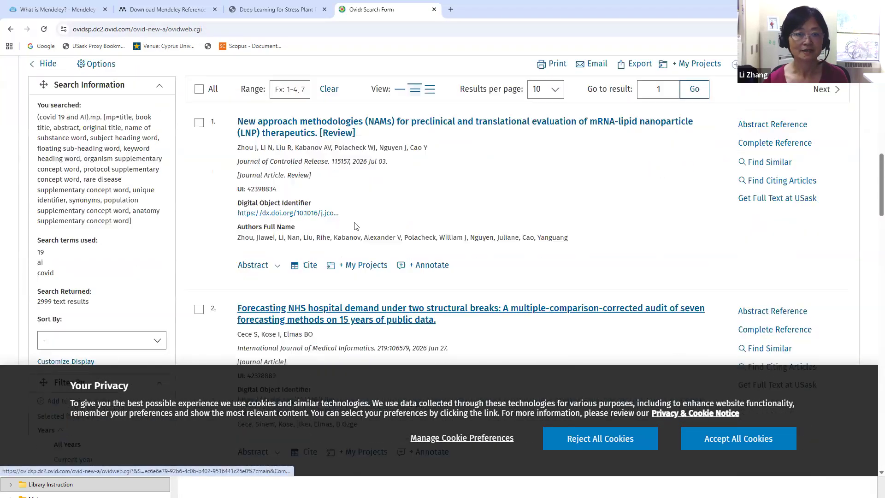
pyautogui.click(199, 122)
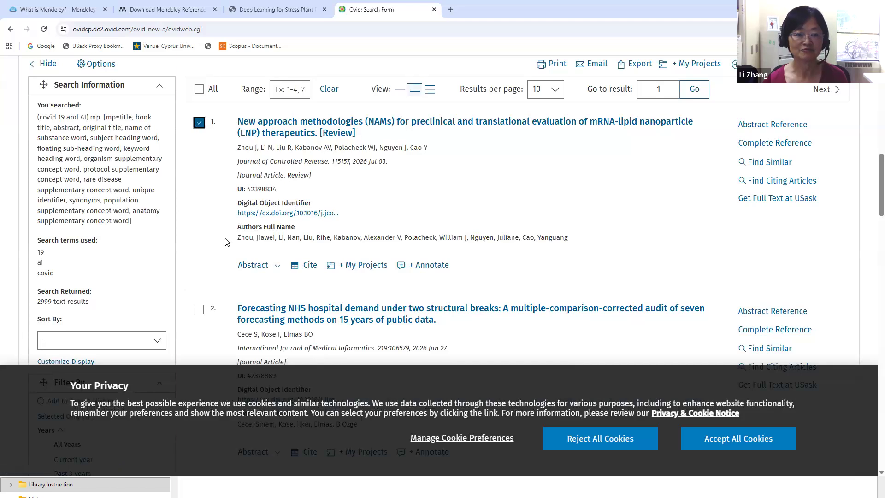
pyautogui.scroll(-2, 225, 240)
pyautogui.click(198, 217)
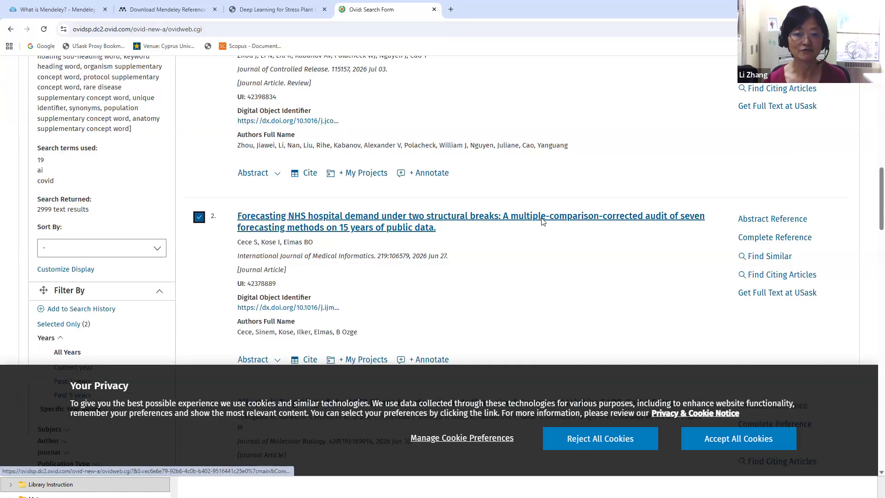
pyautogui.scroll(4, 542, 219)
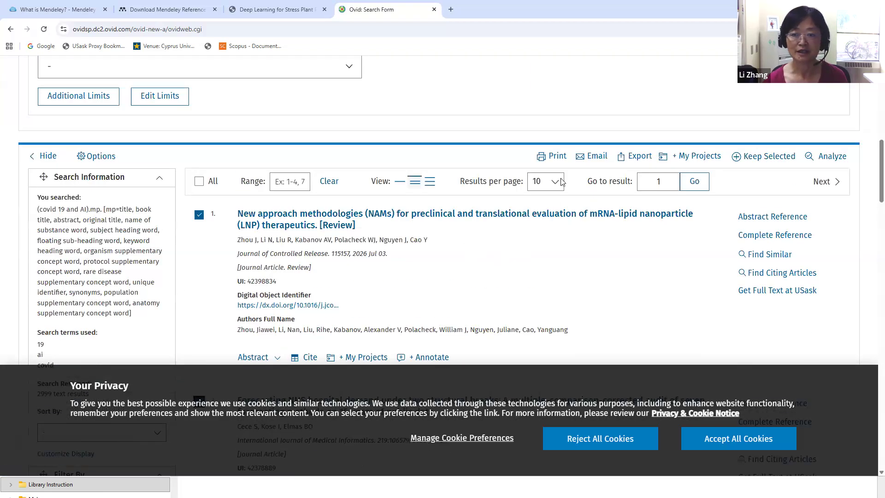
# Export the marked records in RIS format with Citation and Abstract fields, accepting cookies
pyautogui.click(631, 163)
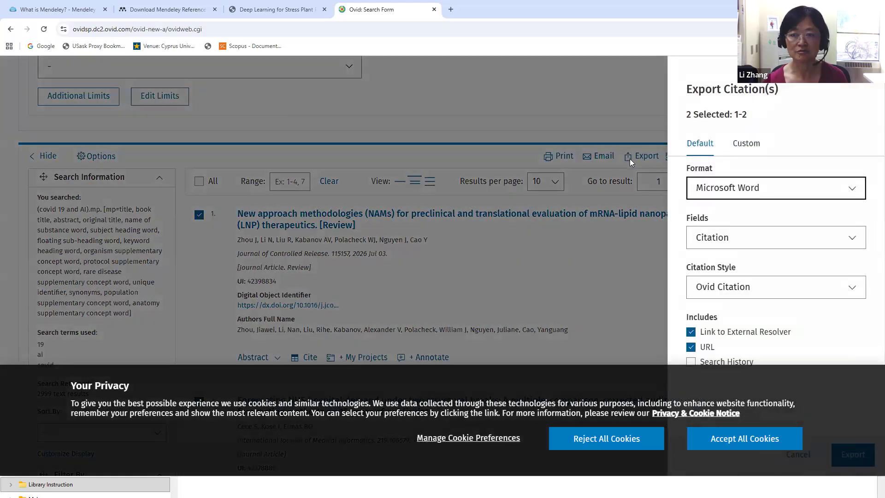
pyautogui.click(851, 193)
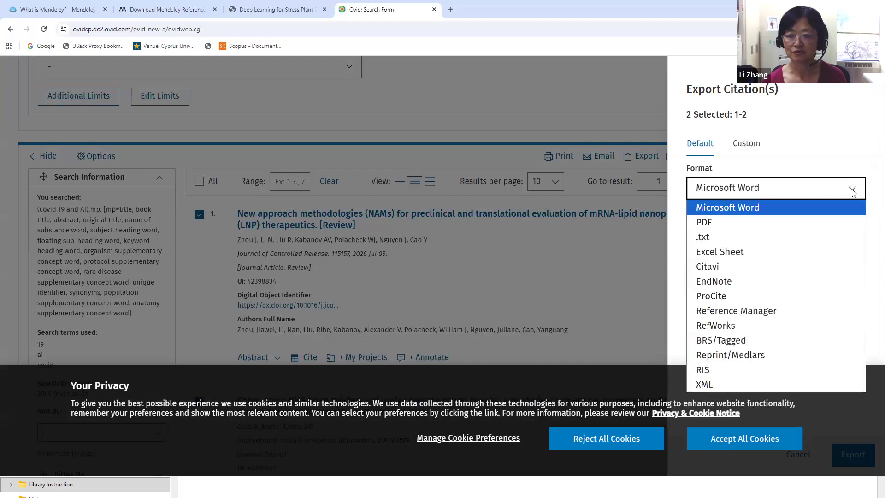
pyautogui.click(716, 373)
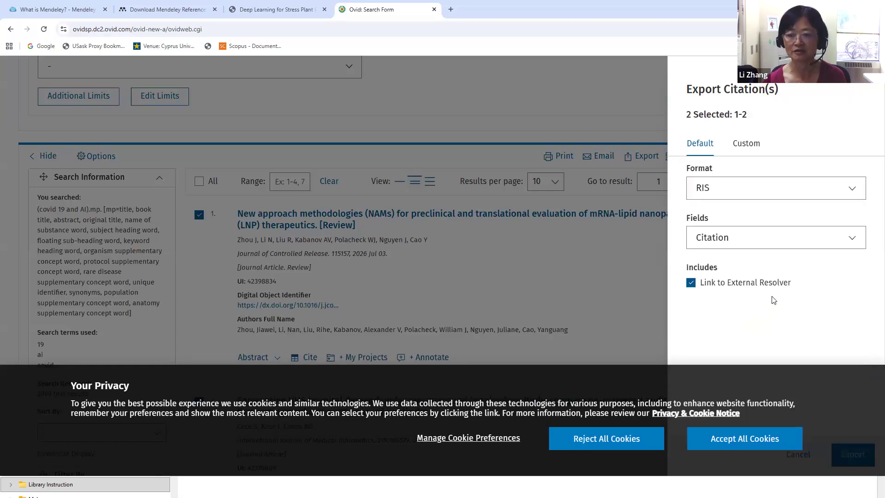
pyautogui.click(853, 248)
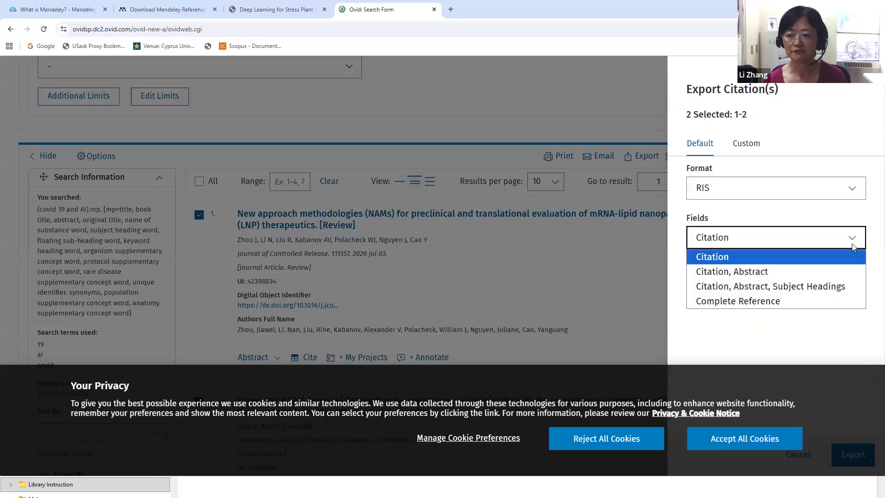
pyautogui.click(779, 274)
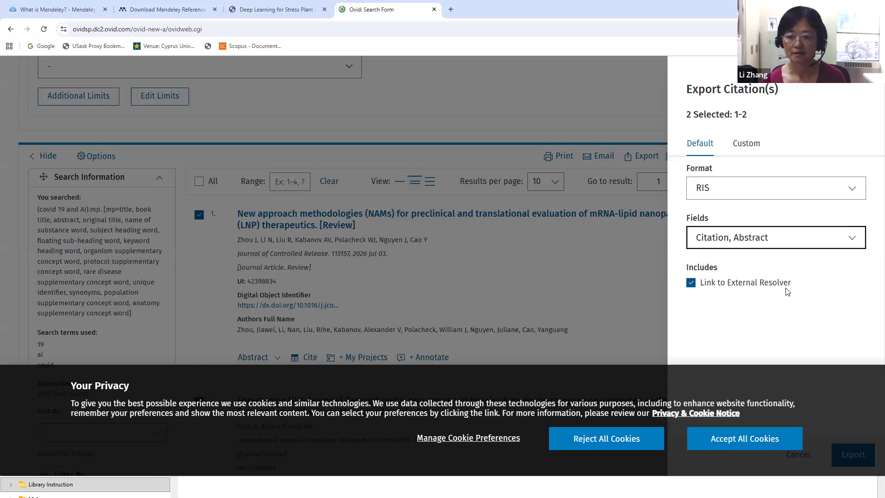
pyautogui.click(756, 445)
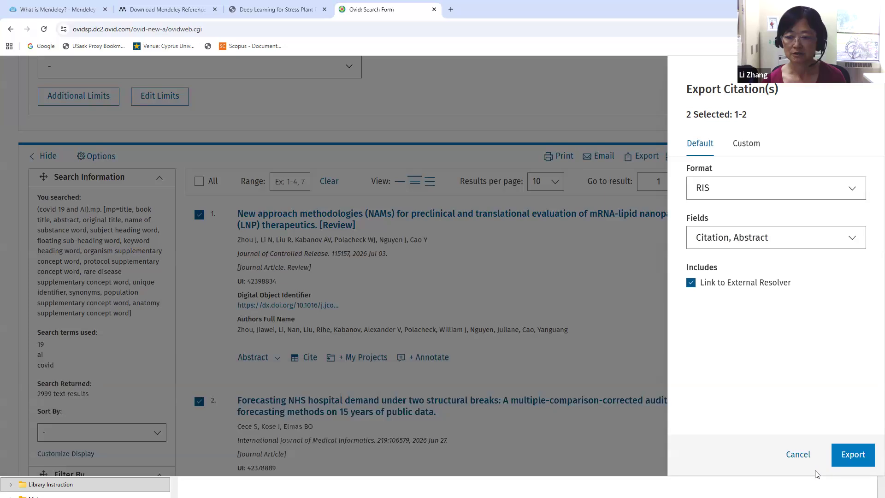
pyautogui.click(853, 455)
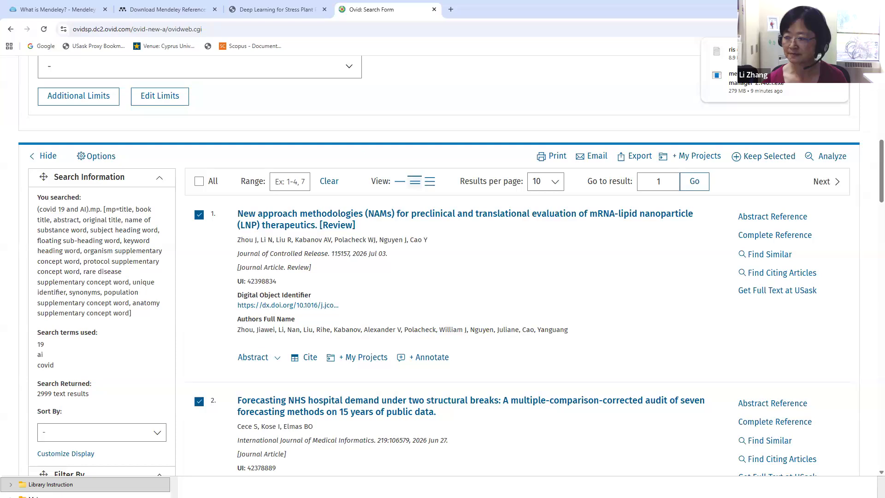
# Import the downloaded RIS file 'ris (1)' from Downloads into the Mendeley library
pyautogui.hotkey('alt', 'Tab')
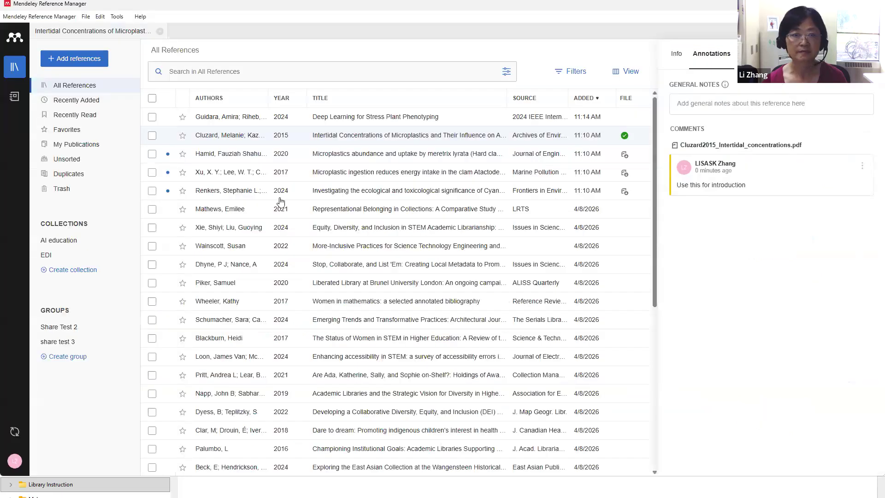
pyautogui.click(60, 66)
pyautogui.moveTo(78, 139)
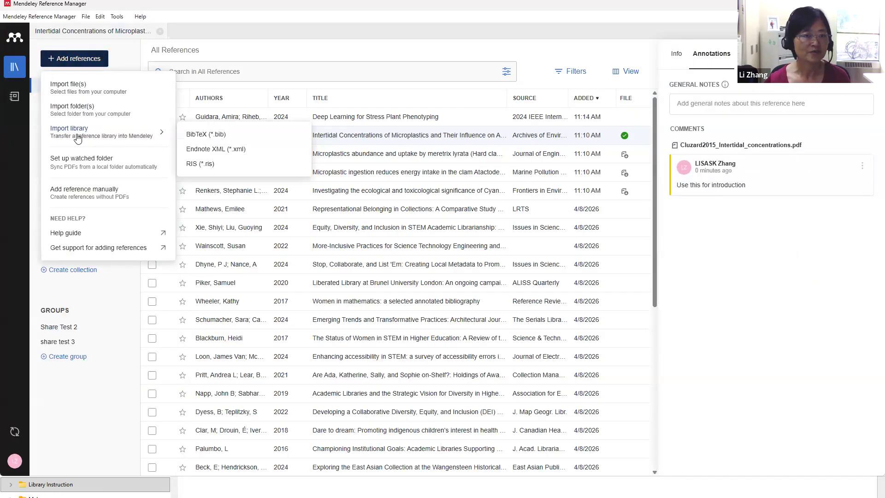
pyautogui.click(200, 165)
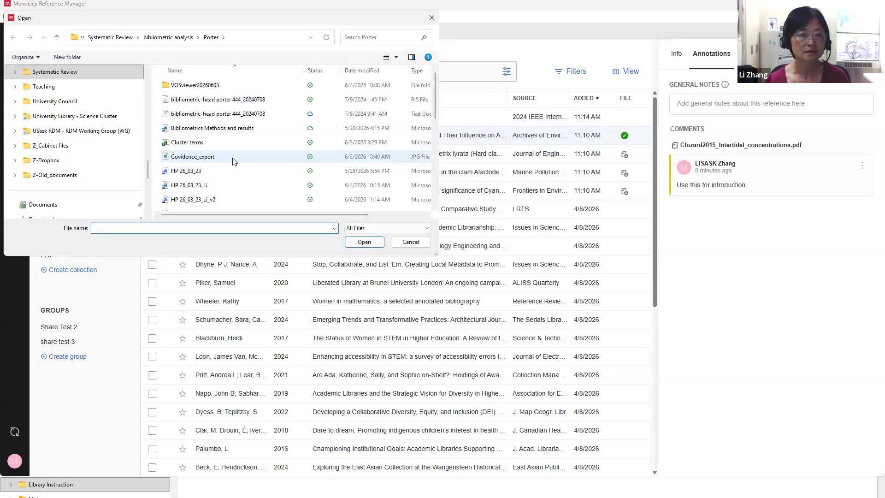
pyautogui.scroll(-1, 137, 155)
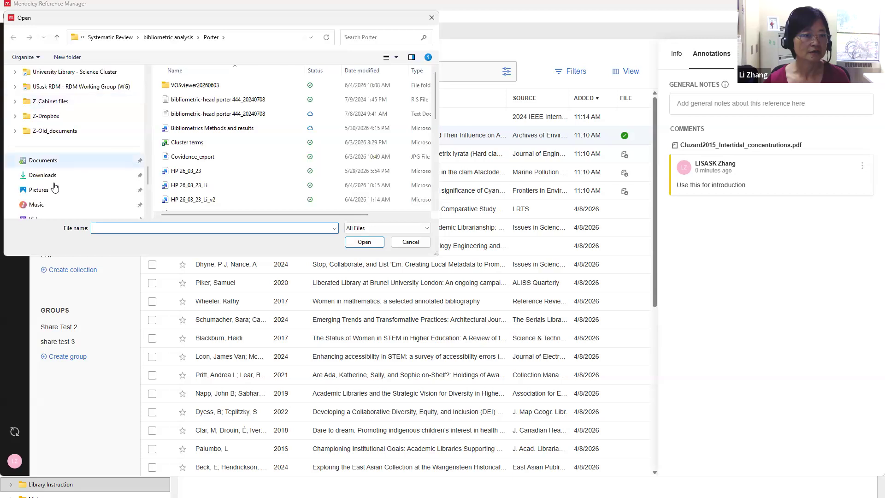
pyautogui.click(54, 177)
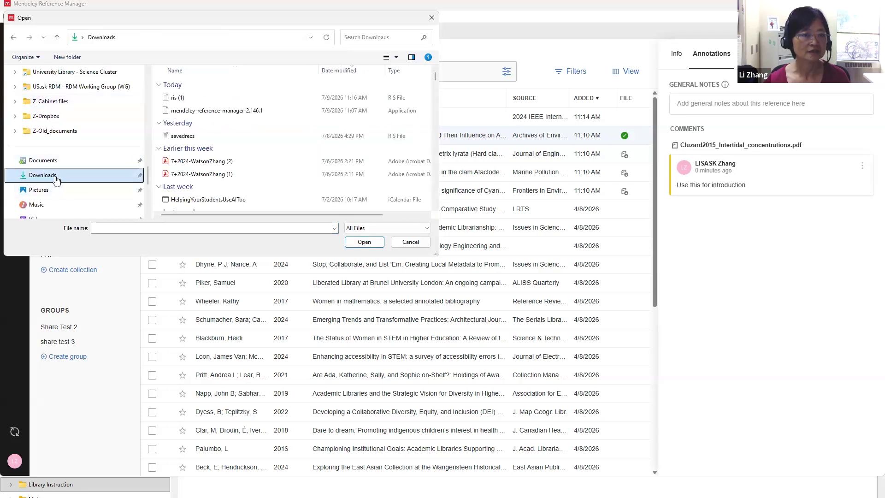
pyautogui.click(180, 101)
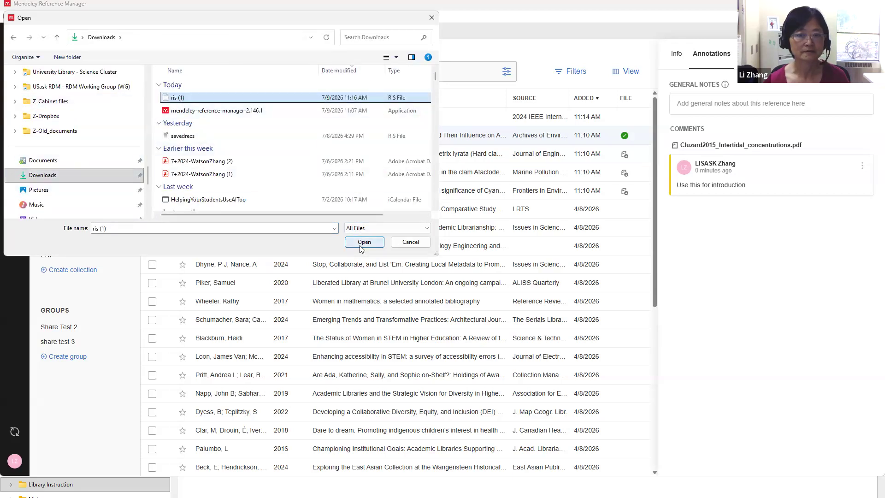
pyautogui.click(364, 243)
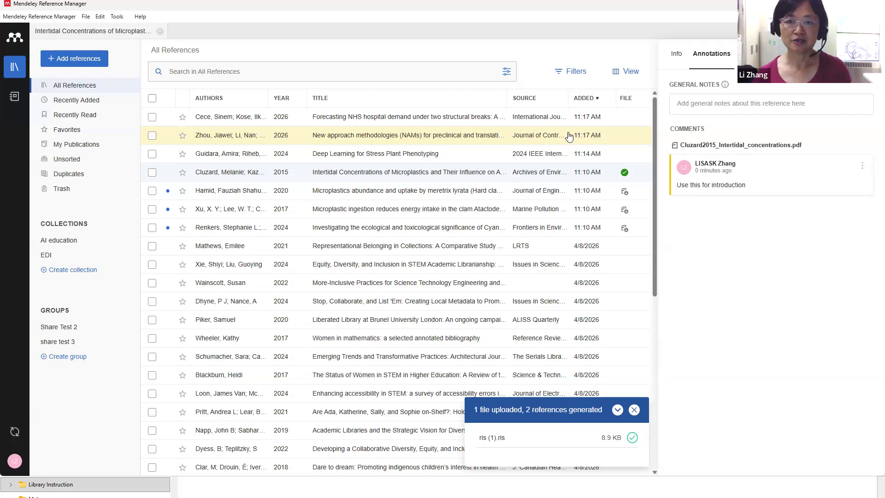
# Review the NHS hospital demand forecasting reference's Info details: abstract, URLs and DOI
pyautogui.click(445, 117)
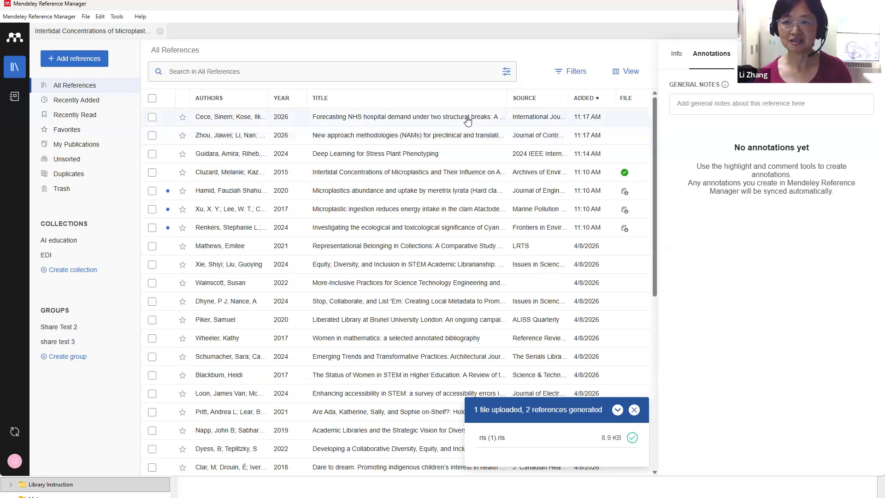
pyautogui.click(677, 56)
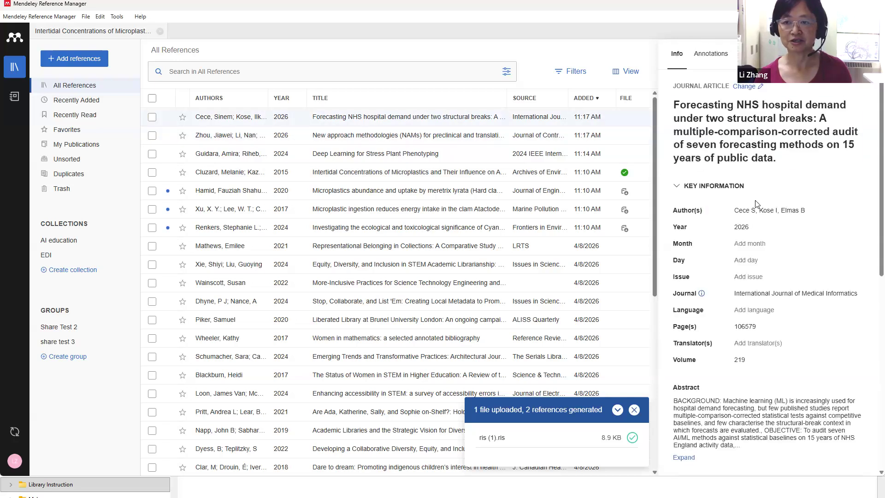
pyautogui.scroll(-4, 811, 254)
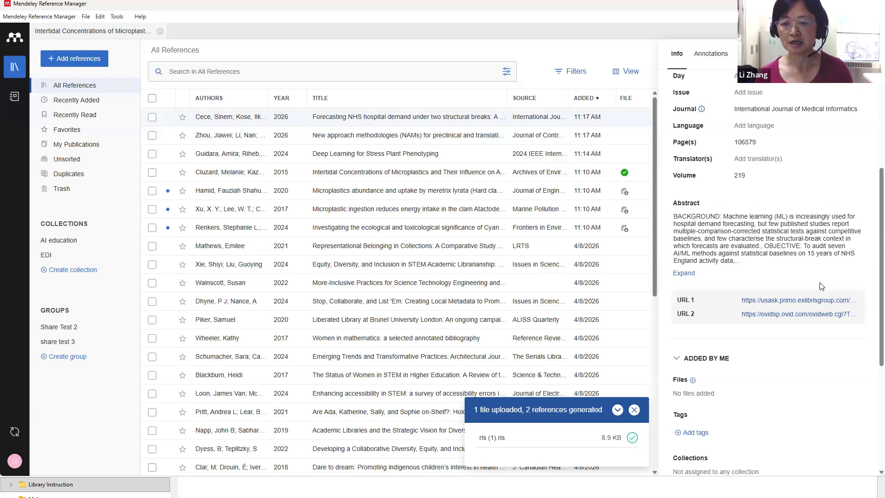
pyautogui.scroll(-2, 823, 286)
pyautogui.scroll(-1, 823, 287)
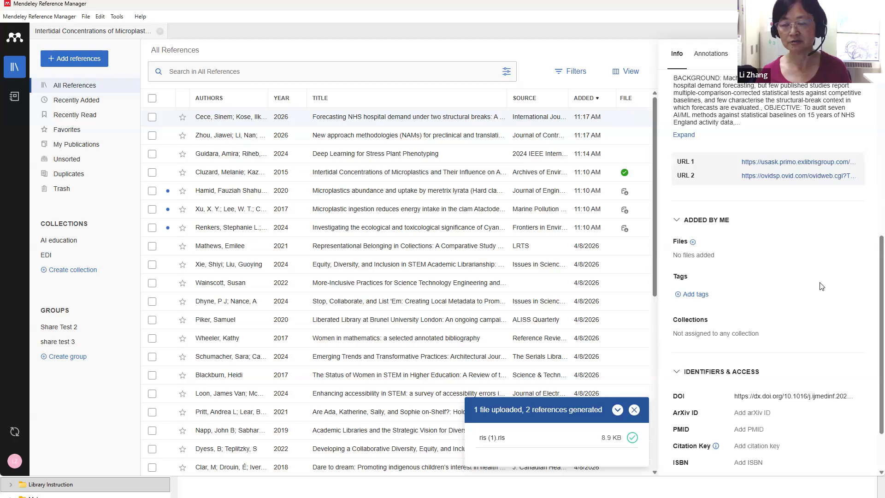
pyautogui.scroll(-2, 822, 286)
pyautogui.scroll(-1, 821, 283)
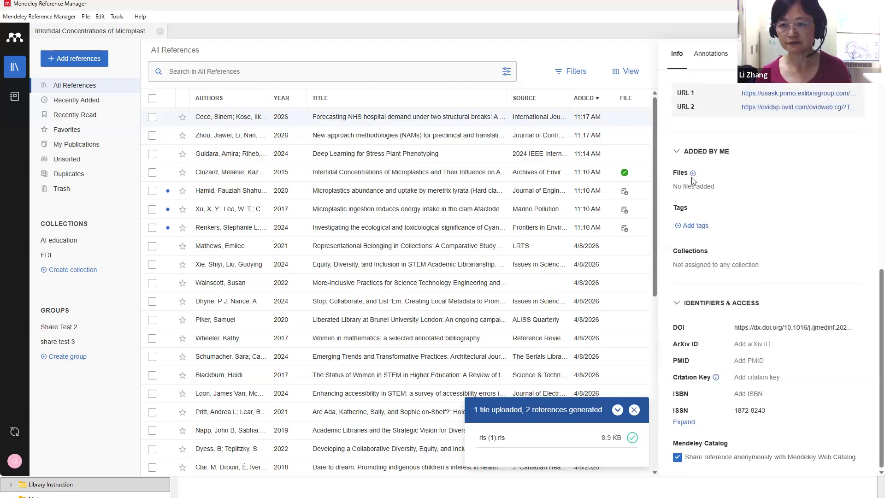
# Start attaching a PDF to the reference, then cancel the file picker without attaching
pyautogui.click(694, 174)
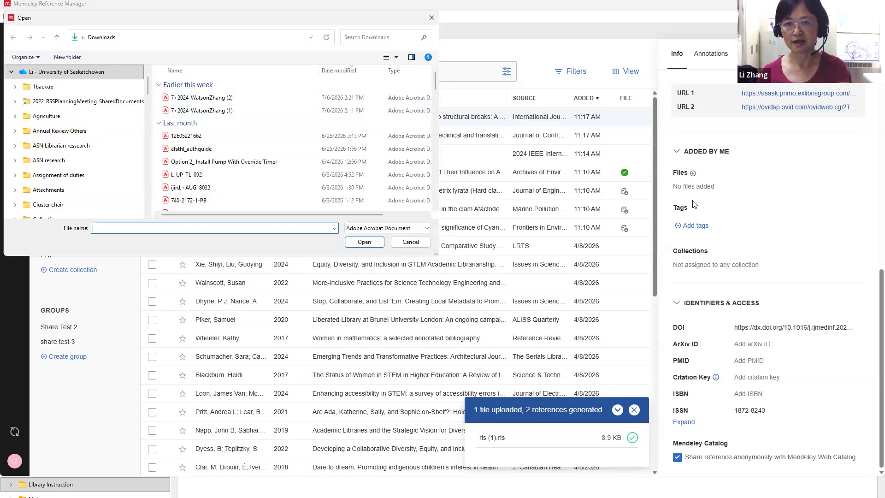
pyautogui.moveTo(185, 23); pyautogui.dragTo(217, 189)
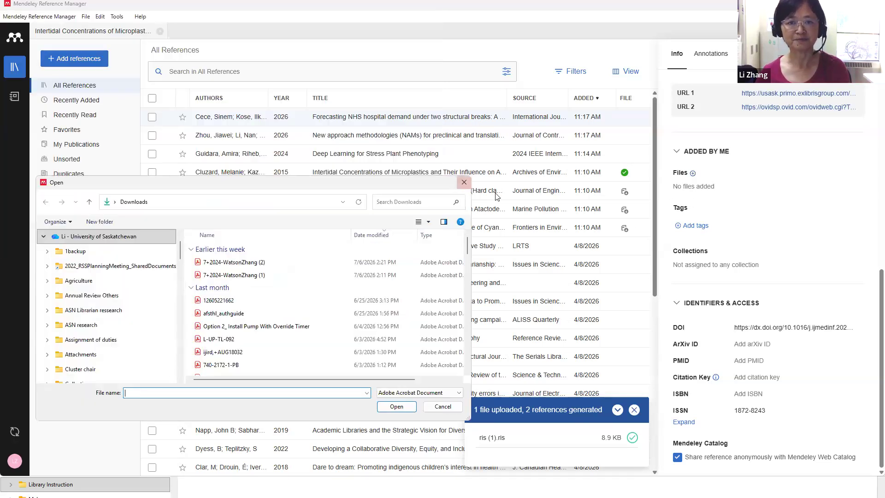
pyautogui.click(463, 184)
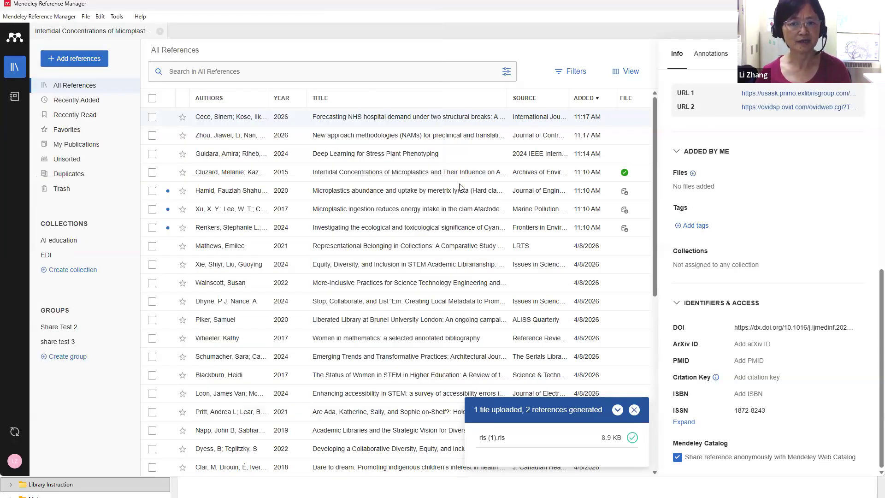
# Dismiss the upload notification, then open and close the manual reference form without adding anything
pyautogui.click(635, 410)
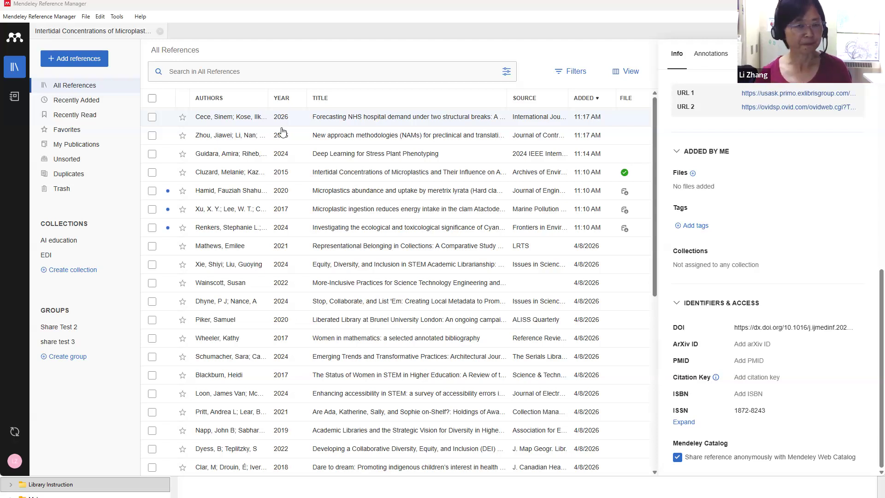
pyautogui.click(64, 67)
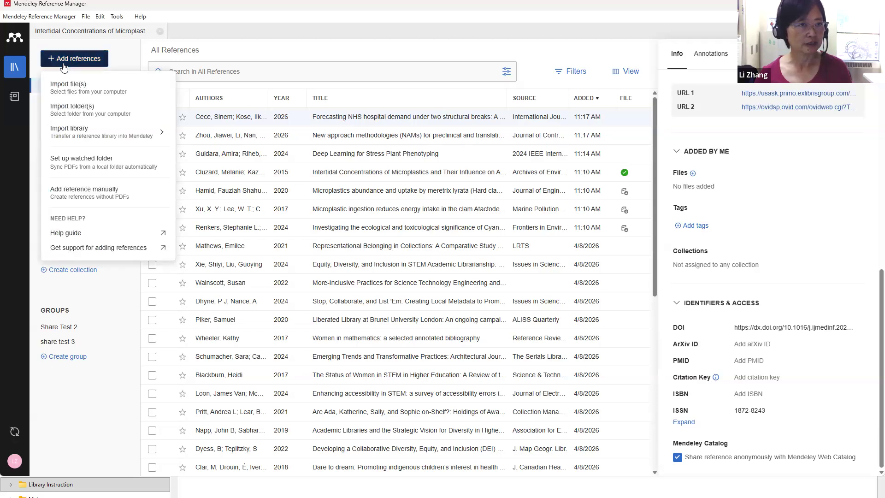
pyautogui.click(81, 193)
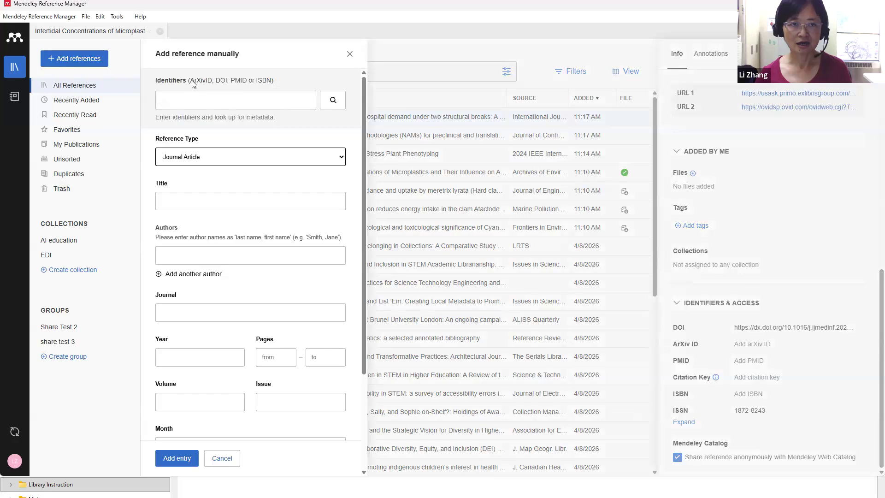
pyautogui.click(186, 103)
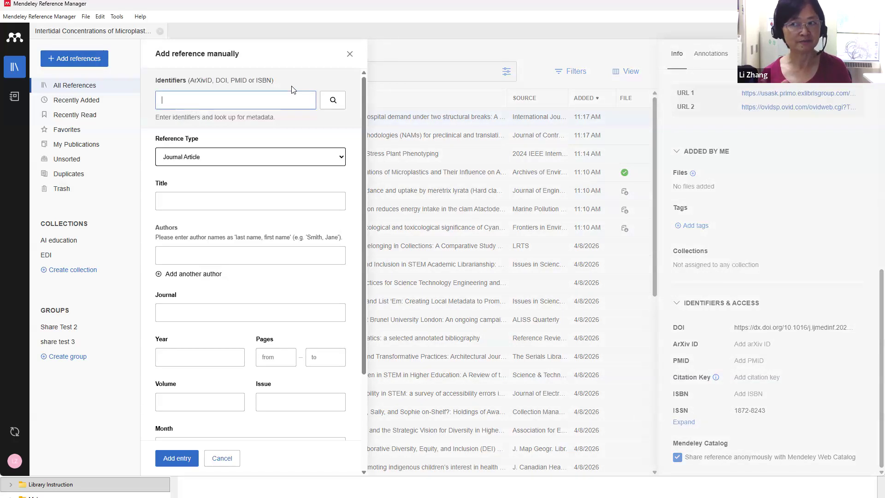
pyautogui.click(350, 55)
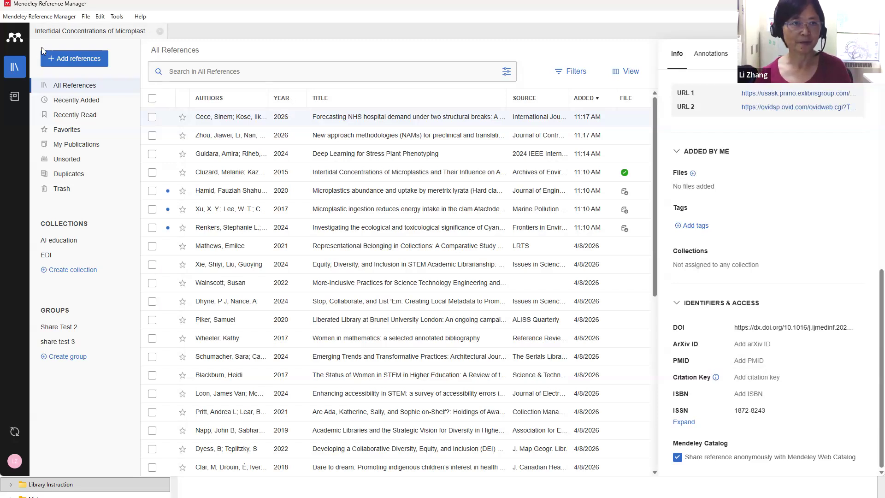
pyautogui.click(45, 63)
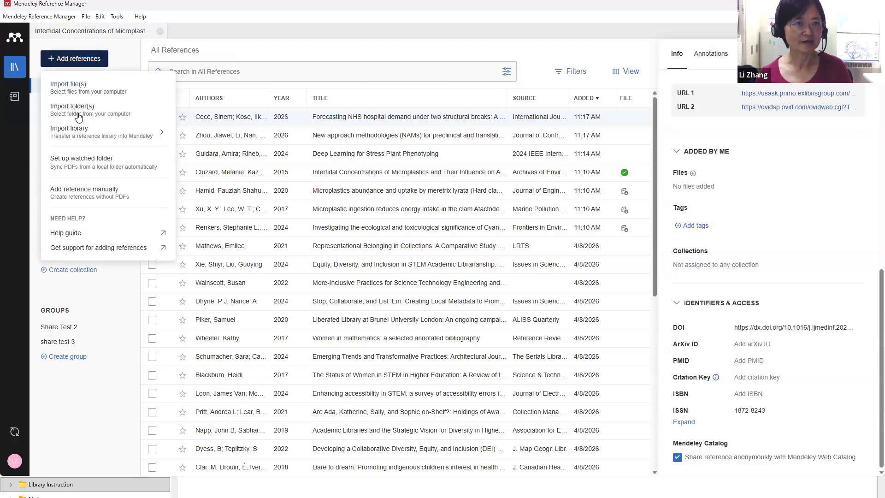
pyautogui.moveTo(136, 139)
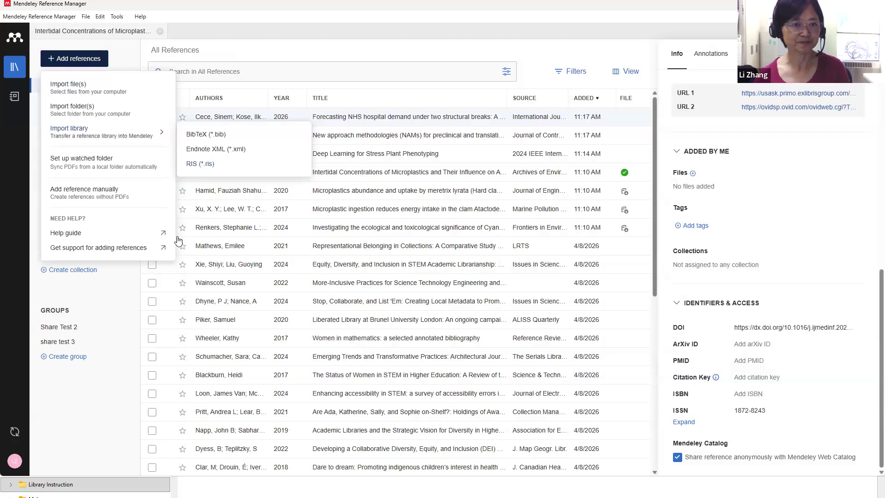
pyautogui.click(131, 288)
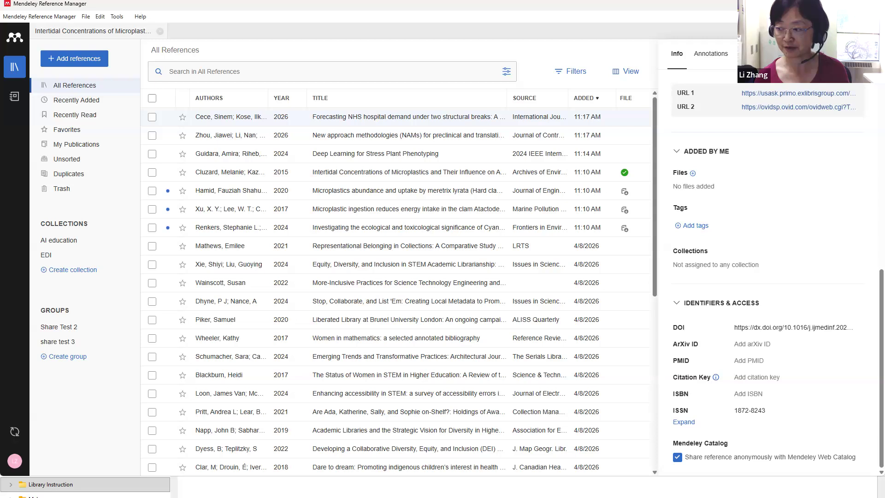
pyautogui.hotkey('alt', 'Tab')
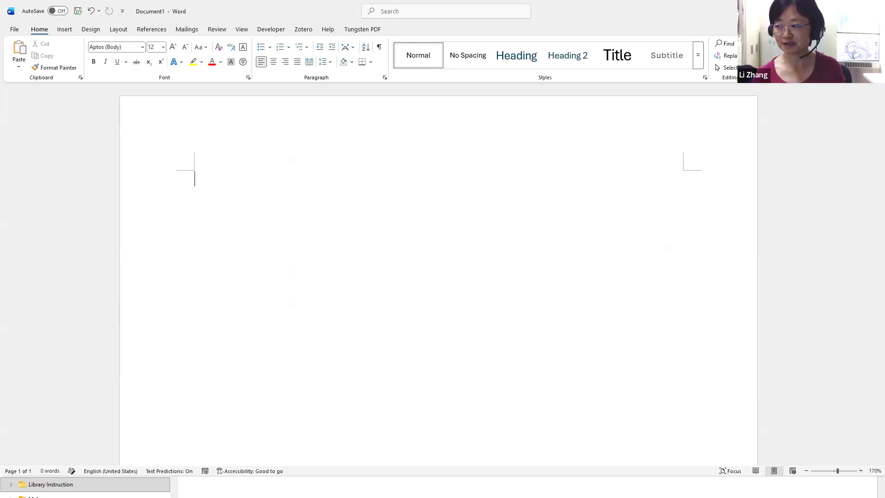
# Return to Mendeley, open its Tools menu, then switch to the blank Word document
pyautogui.click(824, 10)
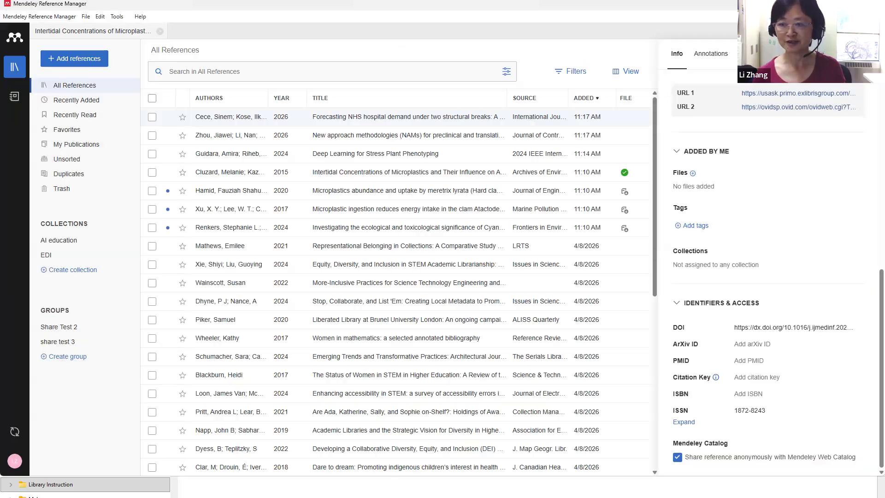
pyautogui.click(117, 17)
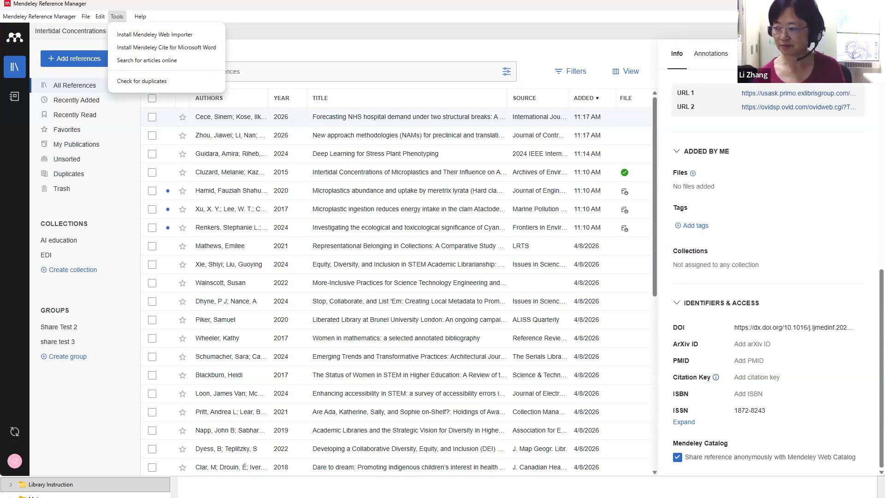
pyautogui.hotkey('alt', 'Tab')
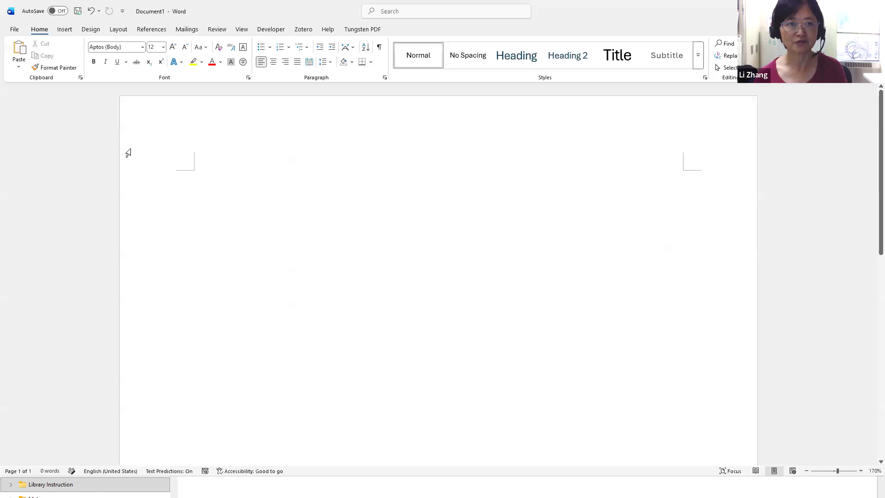
# Confirm Mendeley Cite appears among Word's refreshed Admin Managed add-ins, then close the list
pyautogui.click(15, 29)
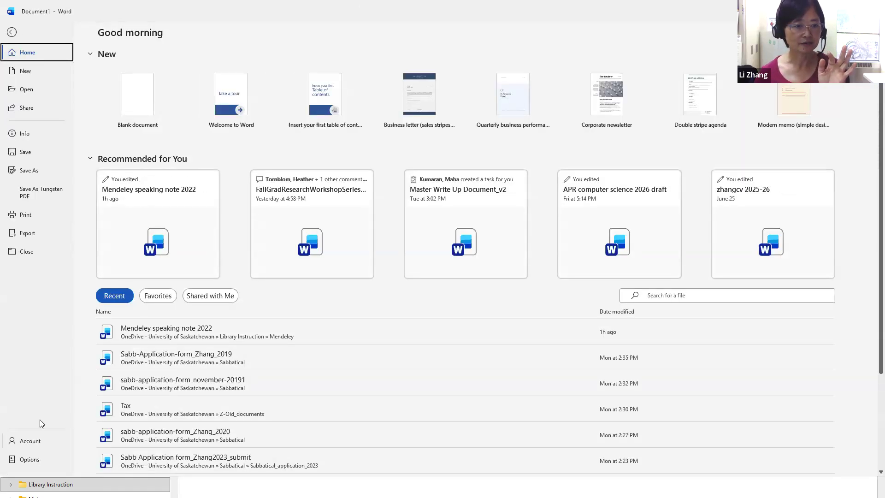
pyautogui.click(30, 440)
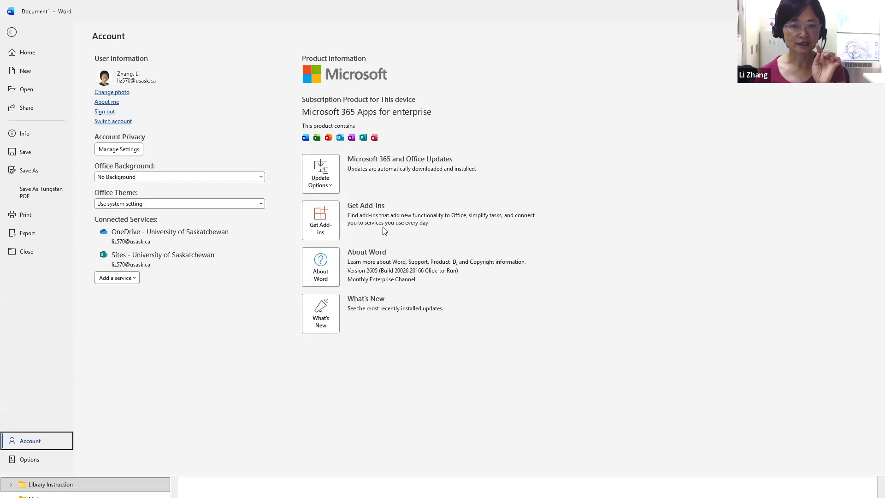
pyautogui.click(321, 222)
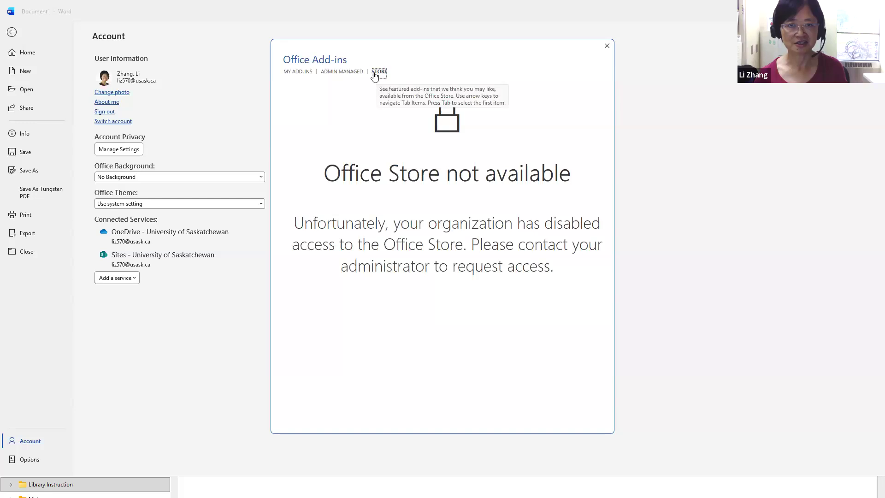
pyautogui.click(338, 74)
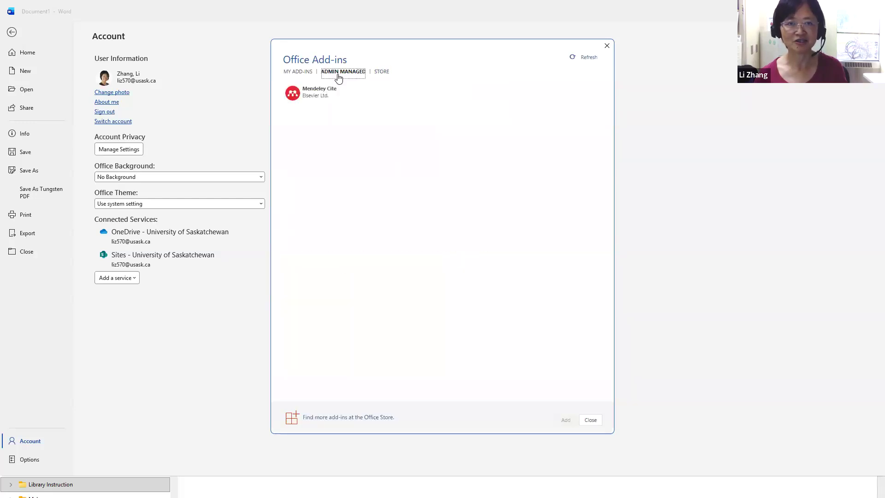
pyautogui.click(586, 58)
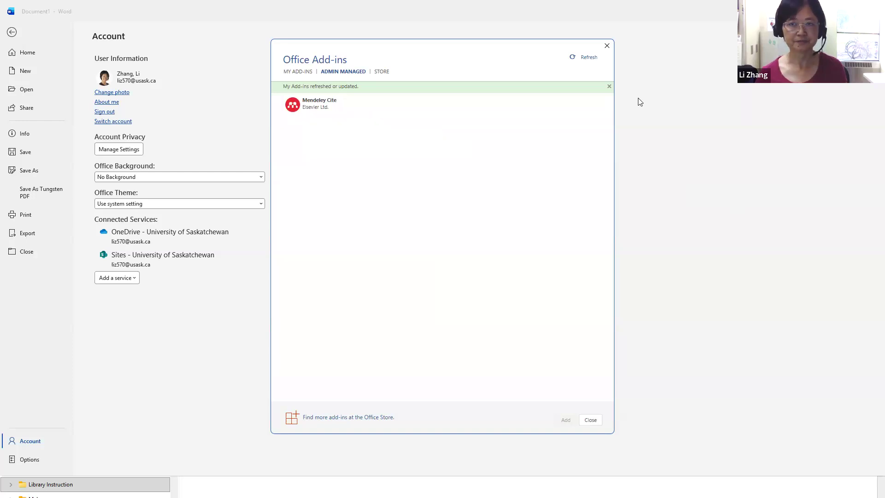
pyautogui.click(607, 46)
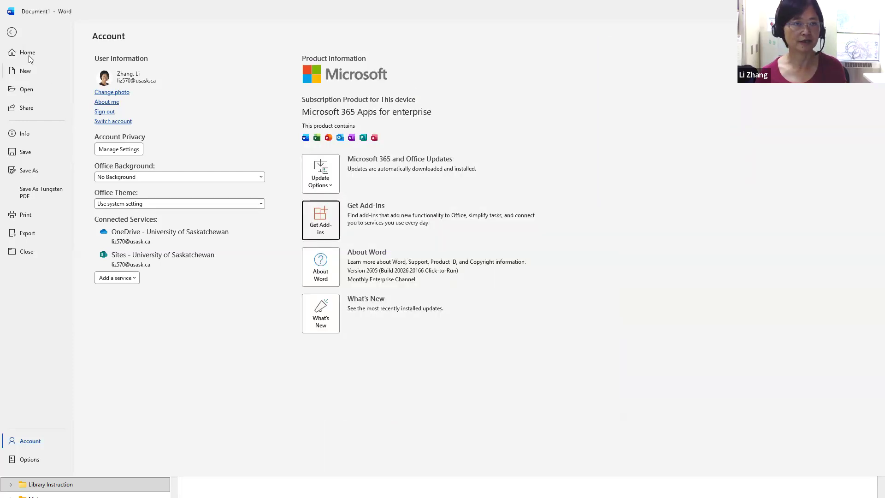
# Return to the blank Word document, restore its window size, and open the Mendeley Cite pane from References
pyautogui.click(12, 33)
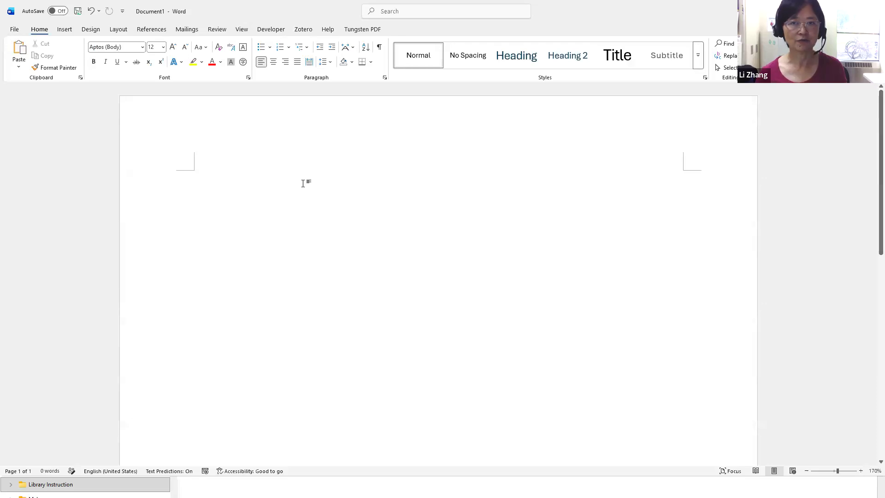
pyautogui.doubleClick(716, 10)
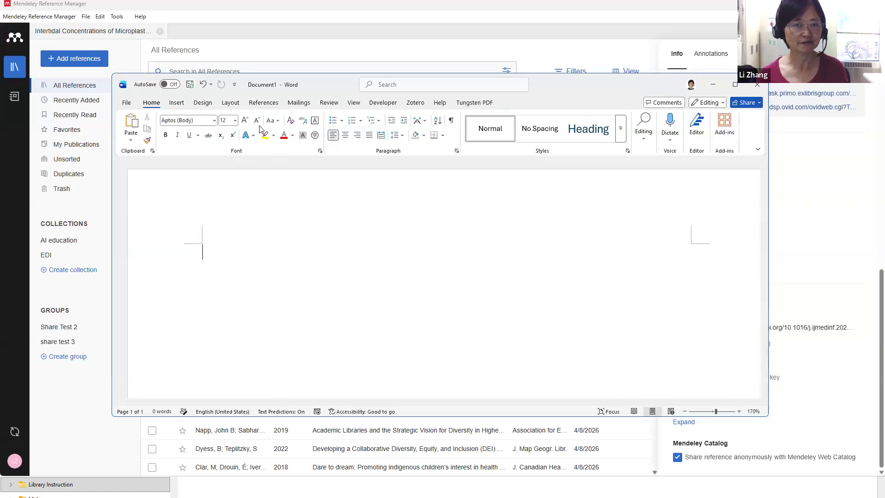
pyautogui.click(265, 103)
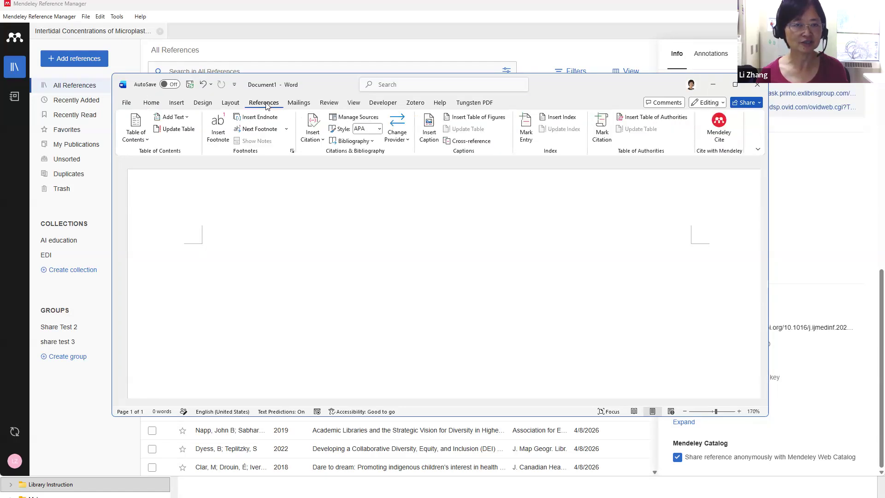
pyautogui.click(715, 137)
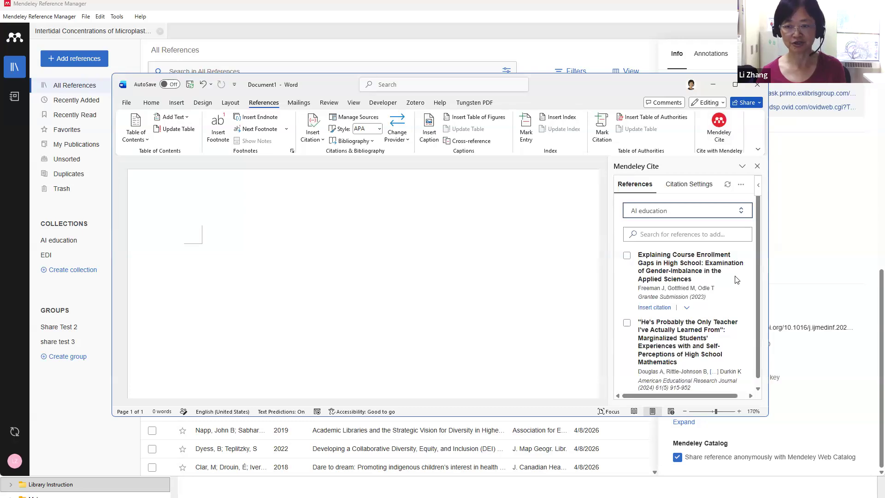
pyautogui.scroll(-2, 736, 280)
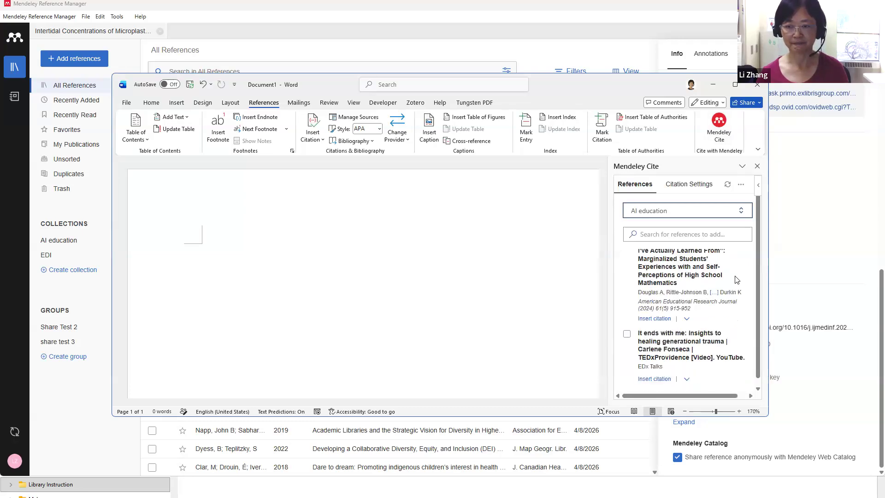
pyautogui.scroll(2, 736, 280)
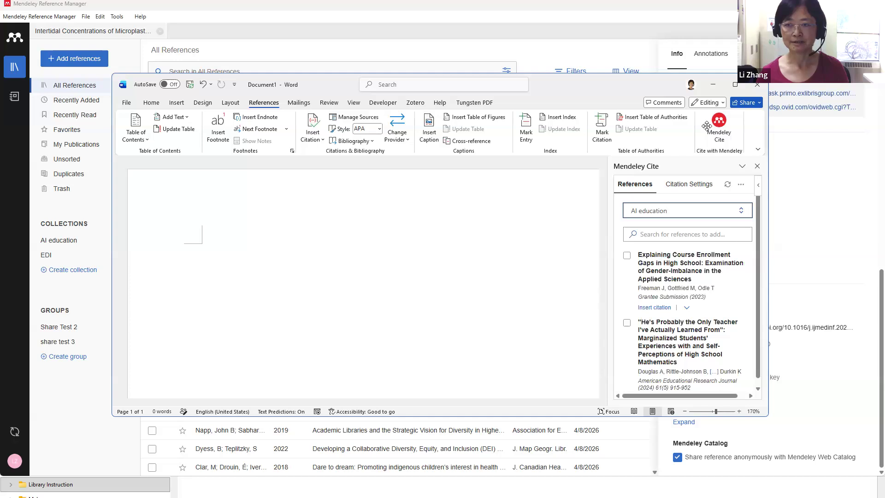
pyautogui.moveTo(734, 83)
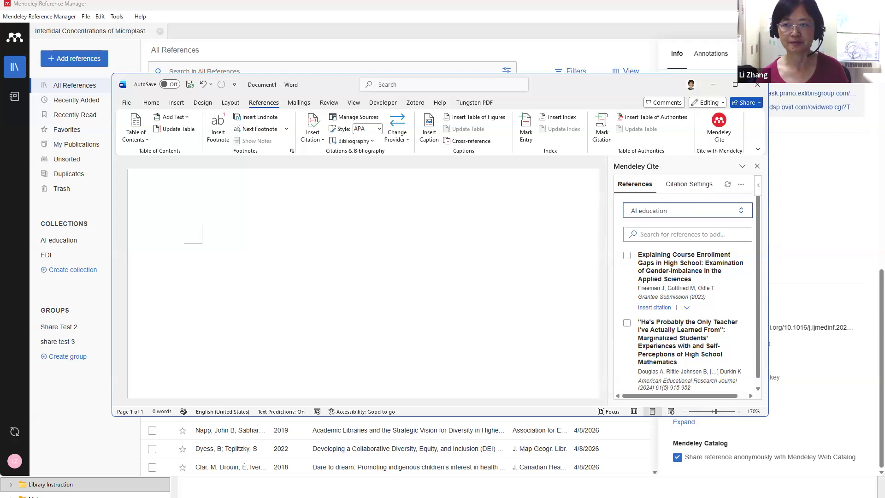
# Maximize Word, type a placeholder sentence, and cite Cece et al., 2026 from All References
pyautogui.click(736, 86)
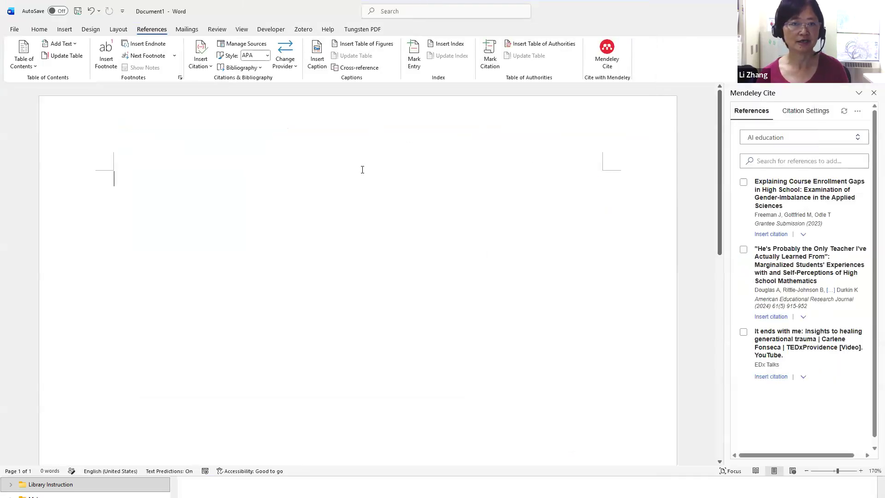
pyautogui.write('Jdlkajflkdjrjerieoi')
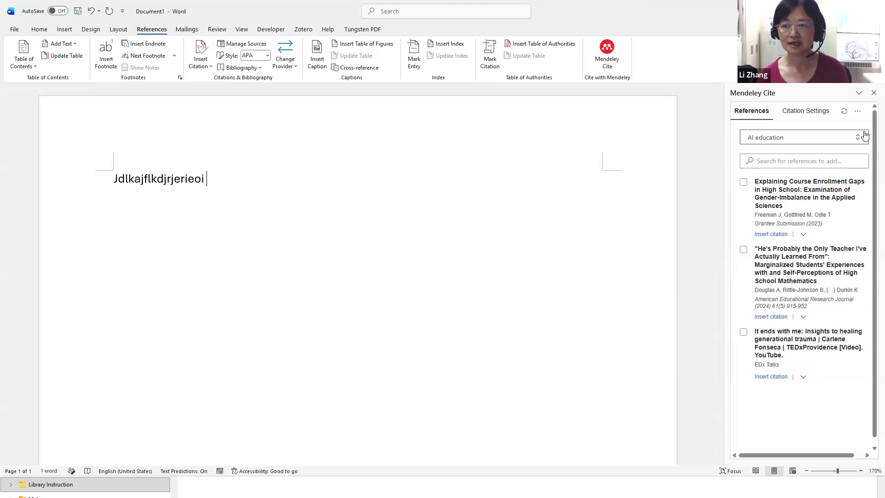
pyautogui.click(853, 140)
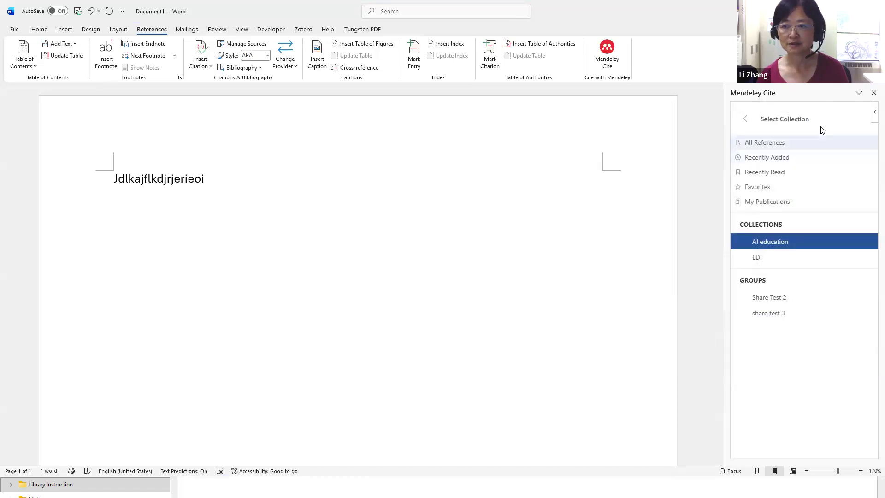
pyautogui.click(760, 144)
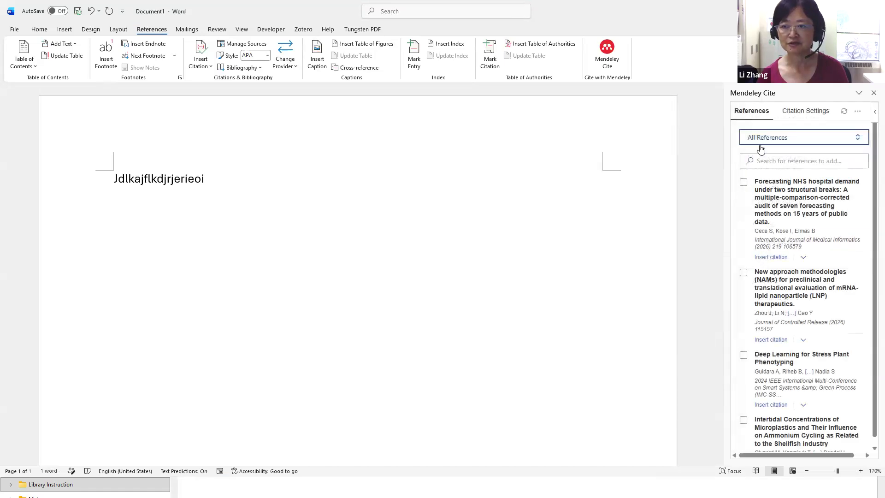
pyautogui.click(744, 183)
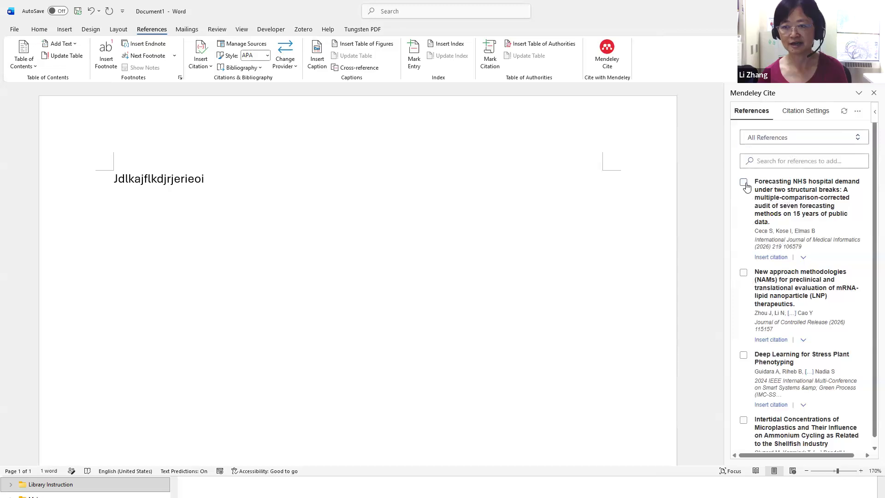
pyautogui.click(764, 445)
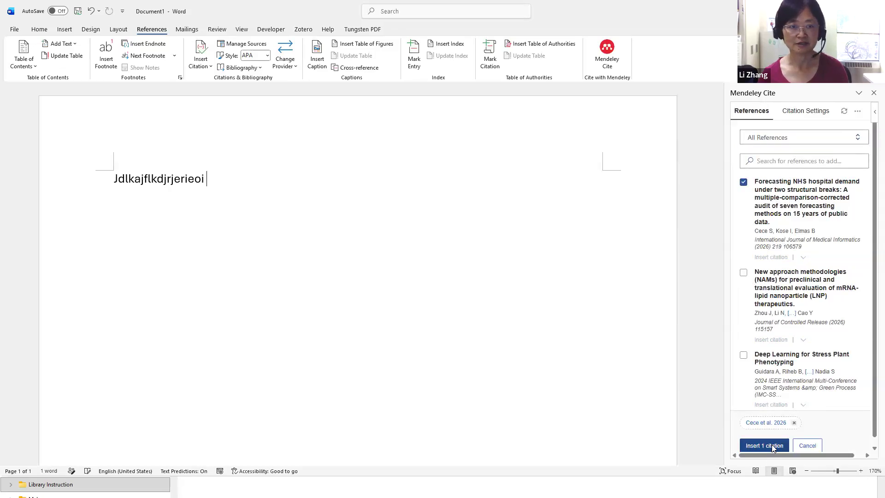
pyautogui.click(339, 164)
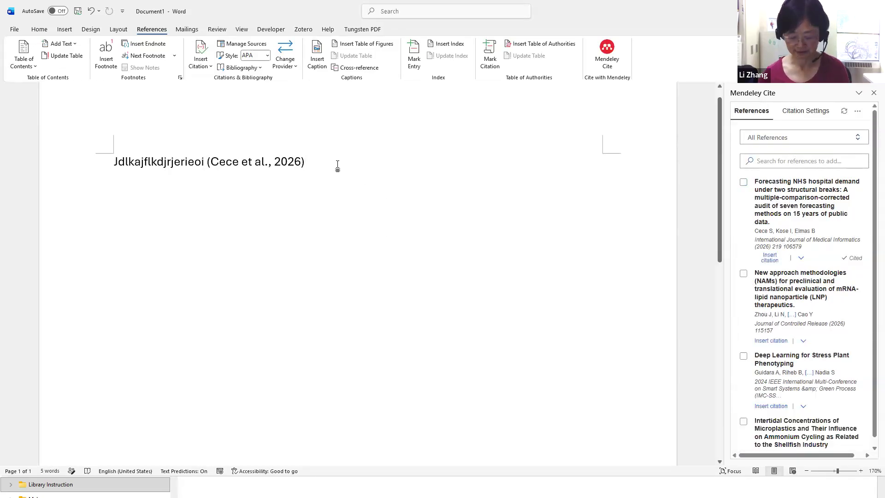
# Add another sentence citing Zhou et al., 2026 and Guidara et al., 2024 together
pyautogui.write('. Jdjfkjerkje tere')
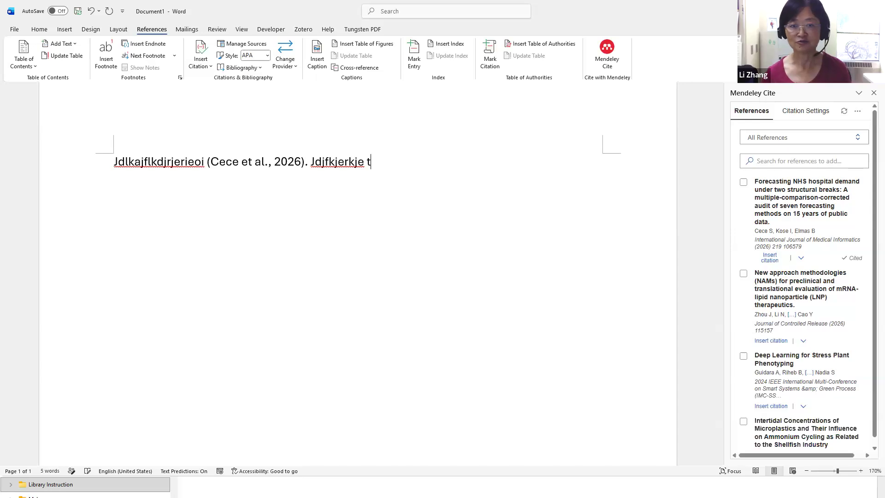
pyautogui.click(744, 275)
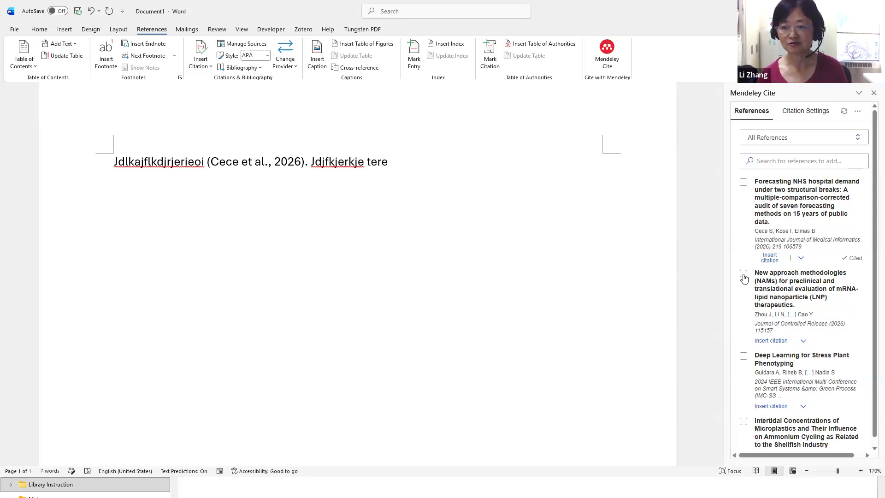
pyautogui.click(744, 356)
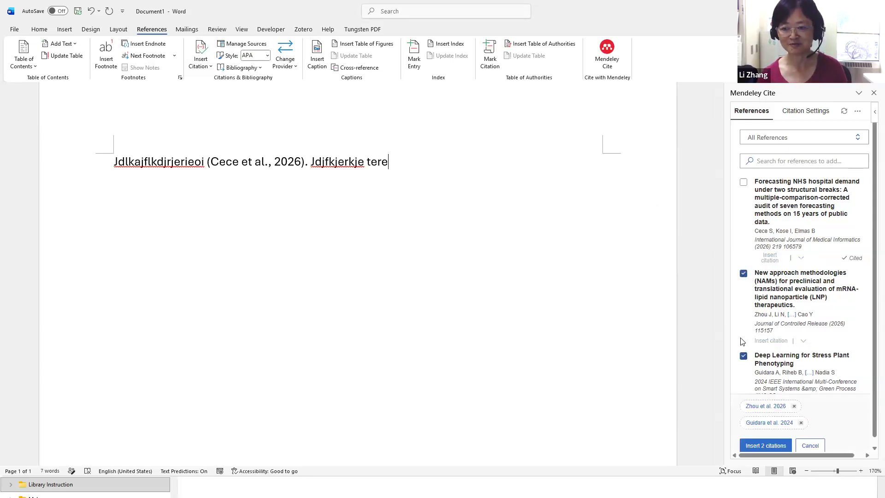
pyautogui.click(764, 446)
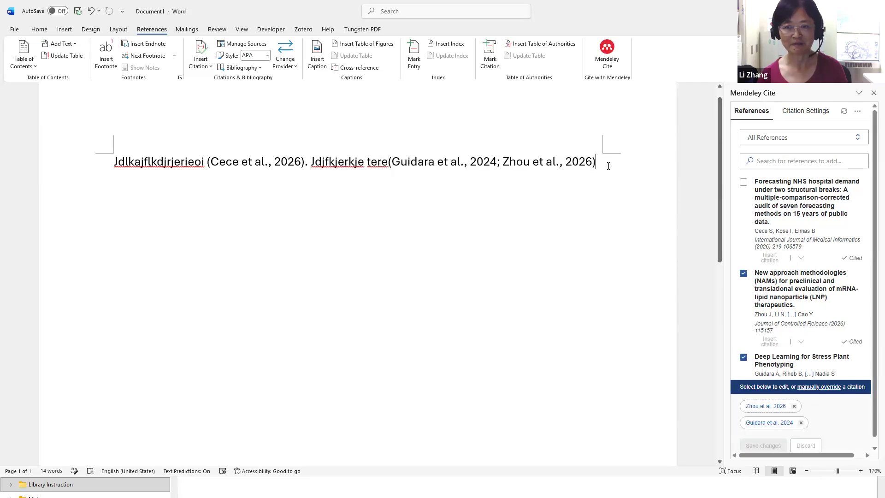
pyautogui.press('Return')
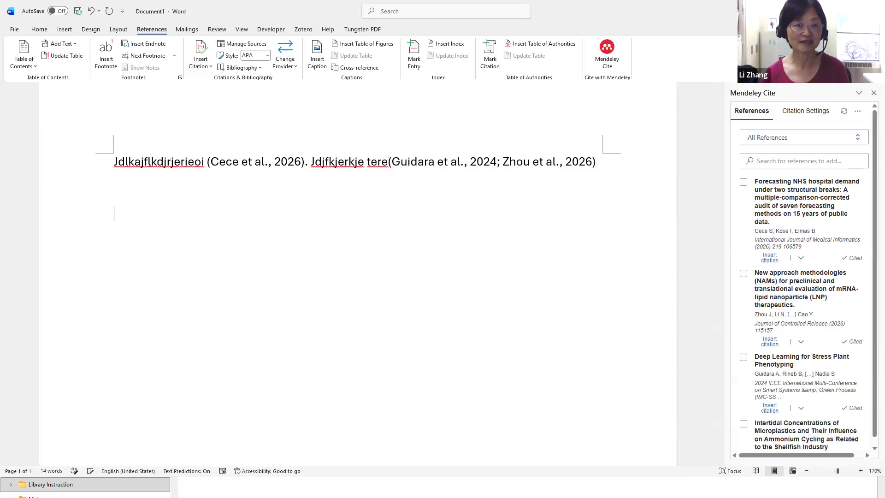
# Type a 'Reference list' heading and insert an APA bibliography beneath it, keeping live updates
pyautogui.write('R')
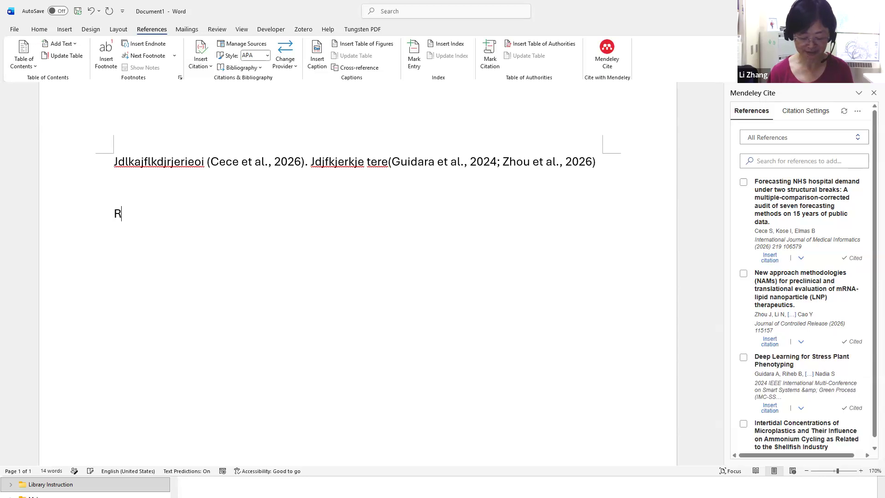
pyautogui.write('eference list')
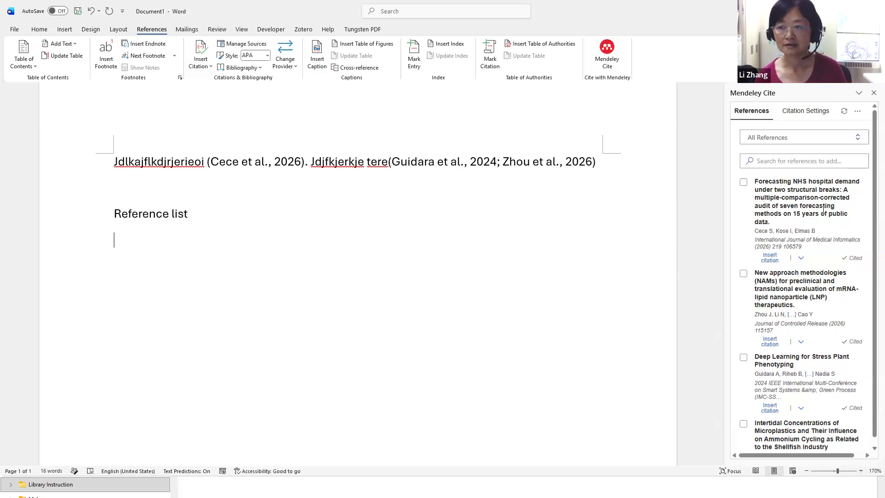
pyautogui.press('Return')
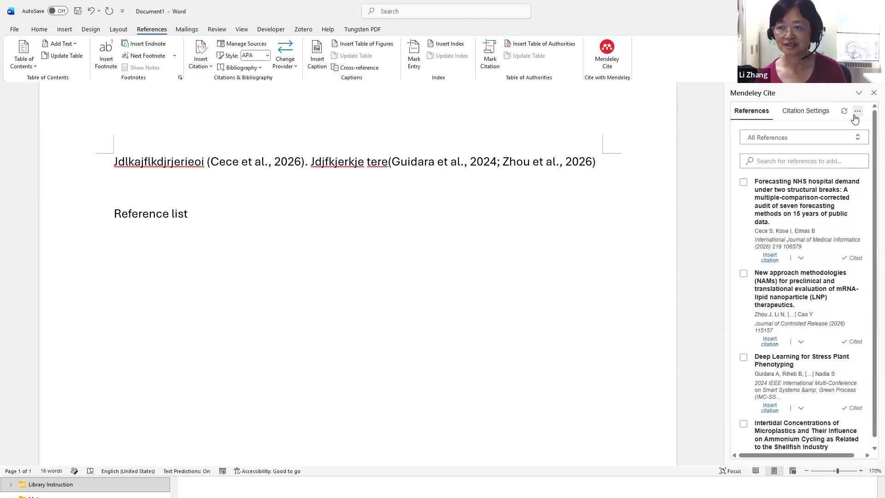
pyautogui.click(858, 111)
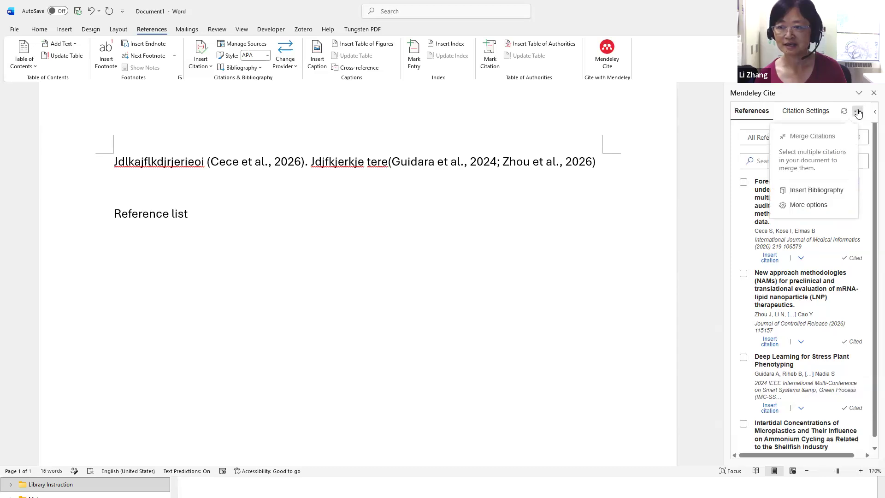
pyautogui.click(822, 191)
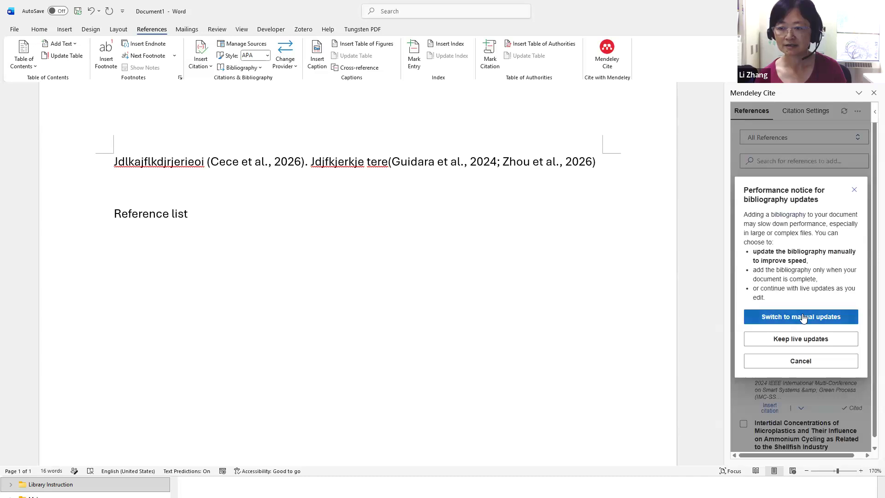
pyautogui.click(798, 341)
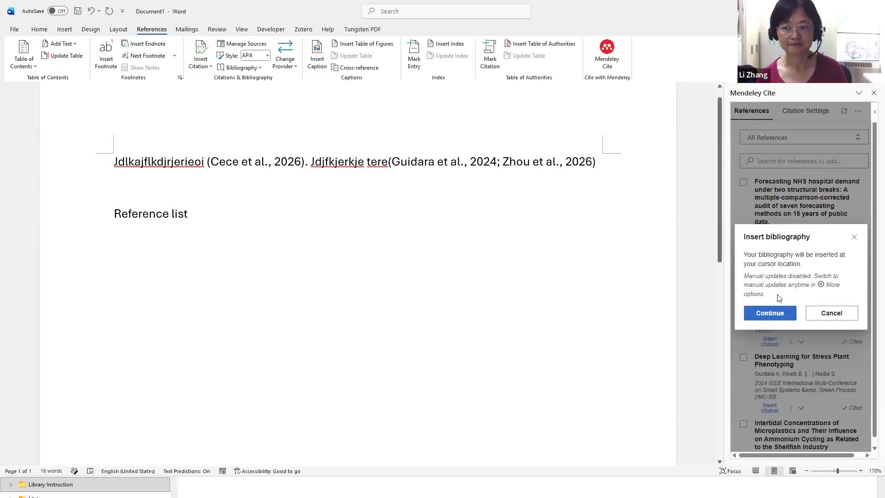
pyautogui.click(770, 313)
pyautogui.scroll(4, 508, 300)
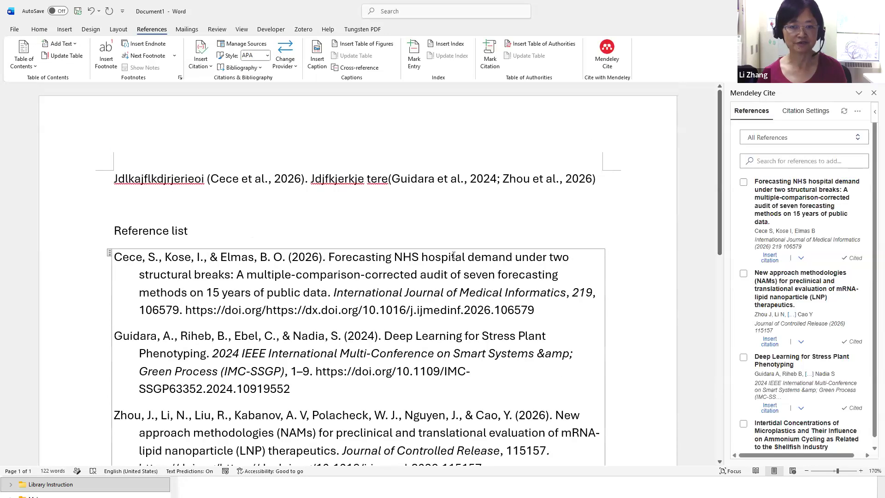
# Continue after the two-work citation with filler paragraphs and the line 'The second part of my paper'
pyautogui.click(601, 181)
pyautogui.click(617, 172)
pyautogui.write('. Jld')
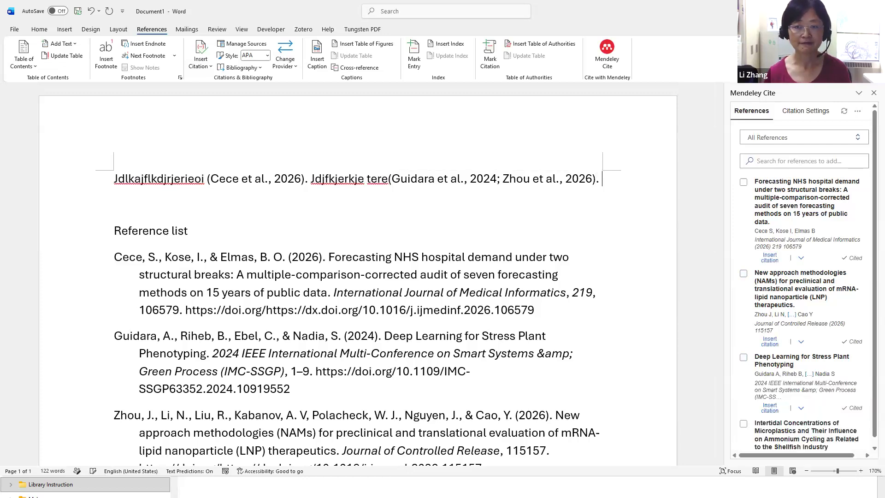
pyautogui.press('Return')
pyautogui.write('fd')
pyautogui.press('Return')
pyautogui.write('The se')
pyautogui.write('sion')
pyautogui.press('BackSpace')
pyautogui.press('BackSpace')
pyautogui.press('BackSpace')
pyautogui.press('BackSpace')
pyautogui.write('cond')
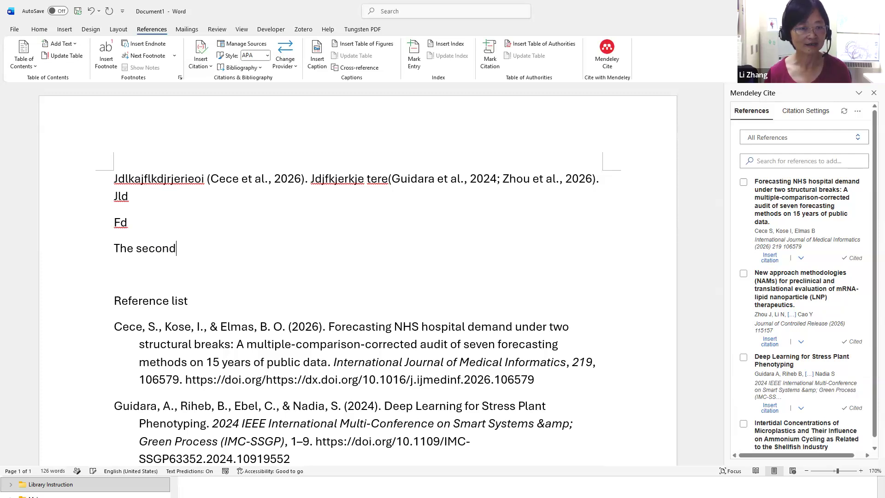
pyautogui.write(' part of my paper')
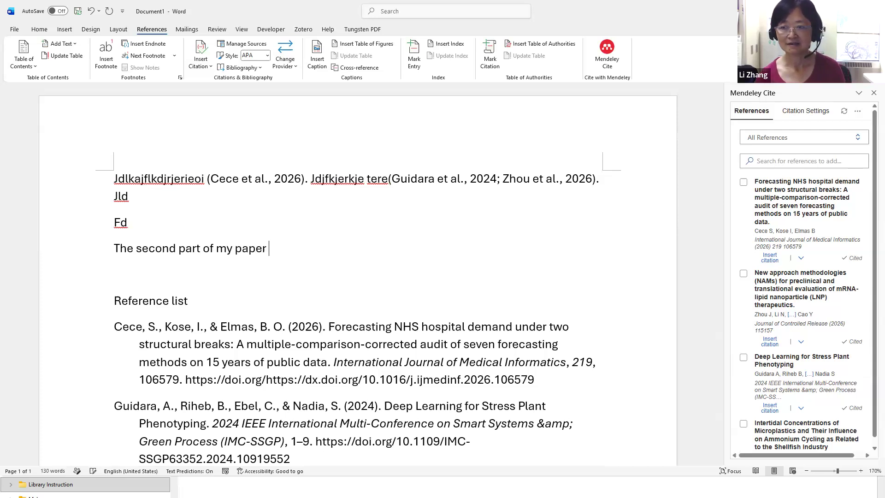
# Search the library for 'microplastic' and cite the 2017 Xu et al. clam ingestion article
pyautogui.scroll(-3, 799, 257)
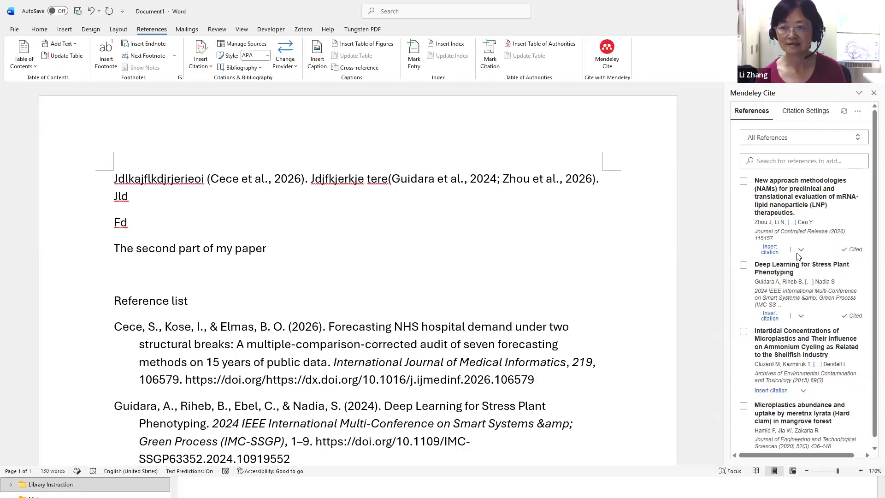
pyautogui.click(779, 162)
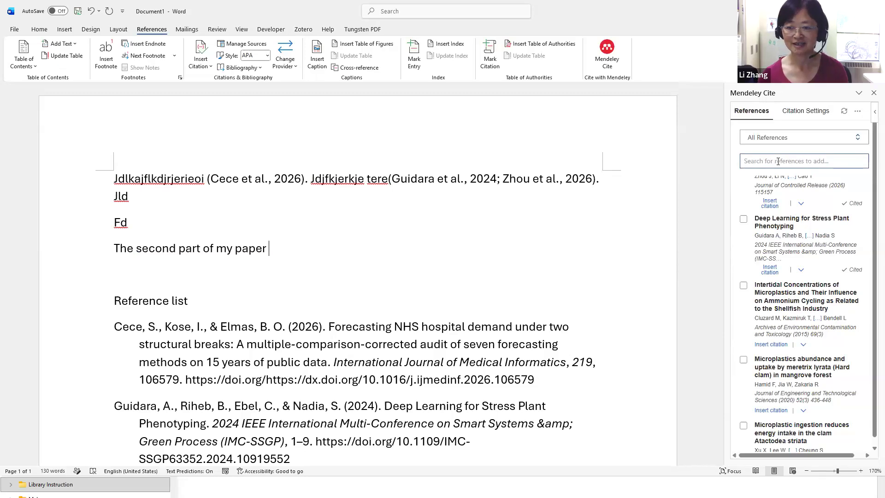
pyautogui.write('microplastic')
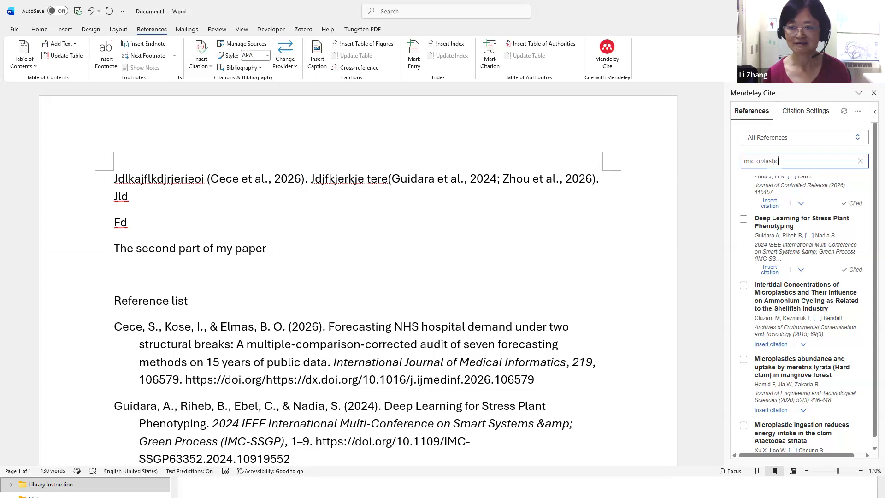
pyautogui.click(744, 182)
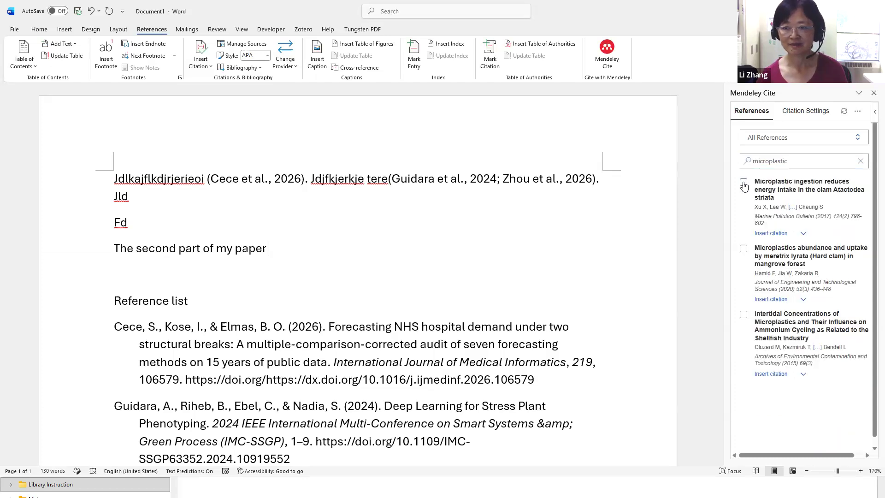
pyautogui.click(761, 450)
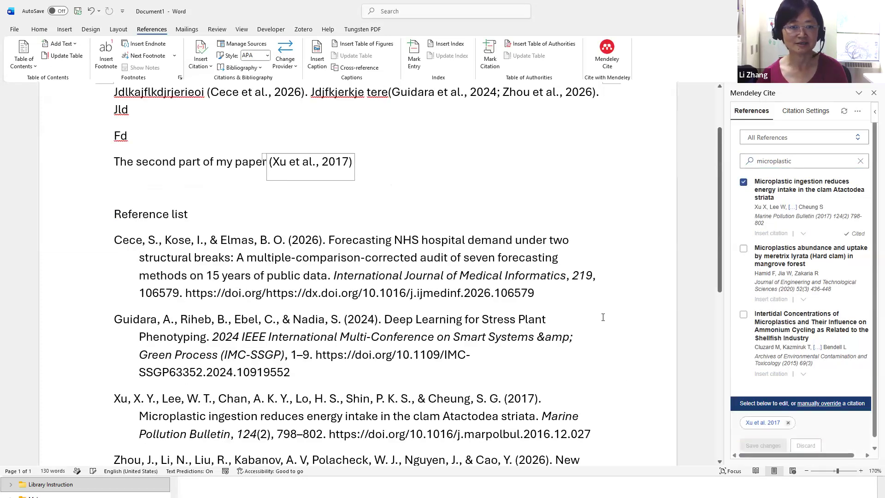
pyautogui.scroll(-3, 584, 294)
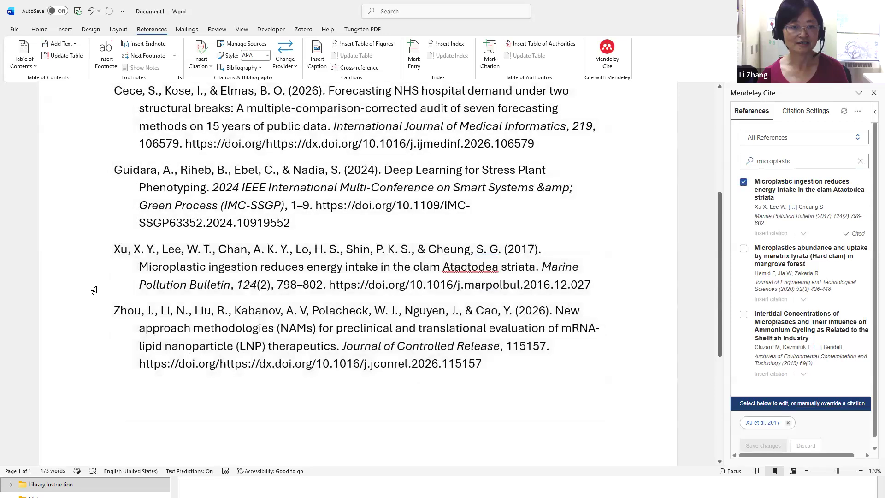
pyautogui.scroll(3, 306, 260)
pyautogui.scroll(-3, 311, 216)
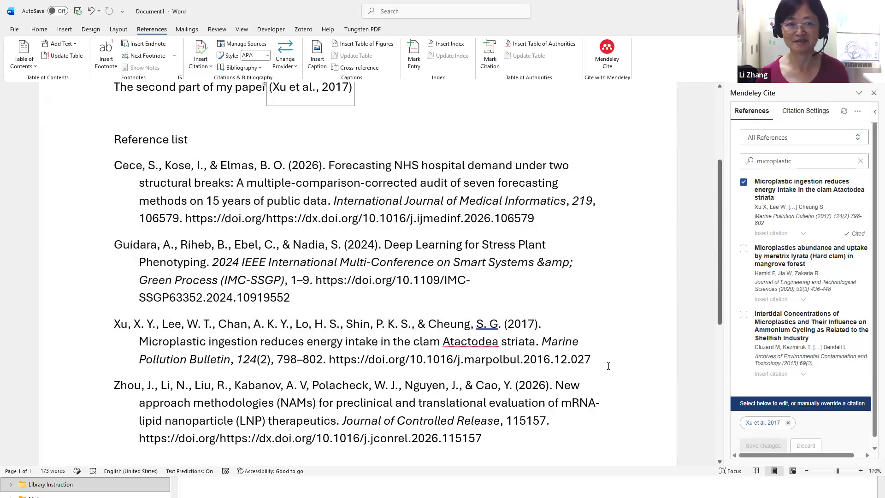
pyautogui.scroll(4, 609, 366)
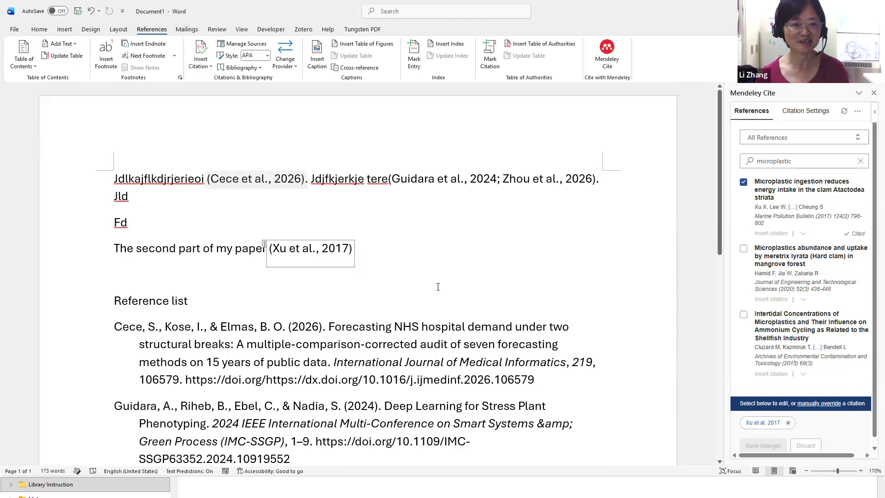
pyautogui.scroll(-3, 438, 287)
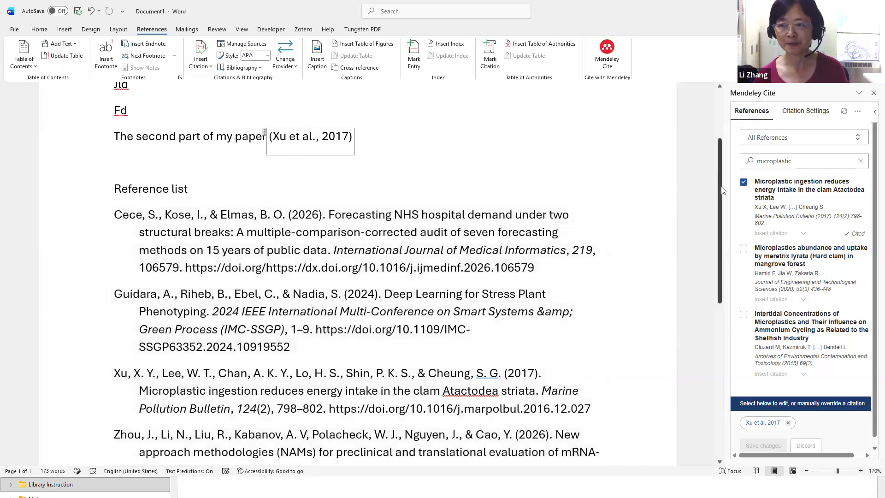
# Change the citation style to NLM/Vancouver: Citing Medicine, giving numbered citations (1), (2,3), (4)
pyautogui.click(786, 115)
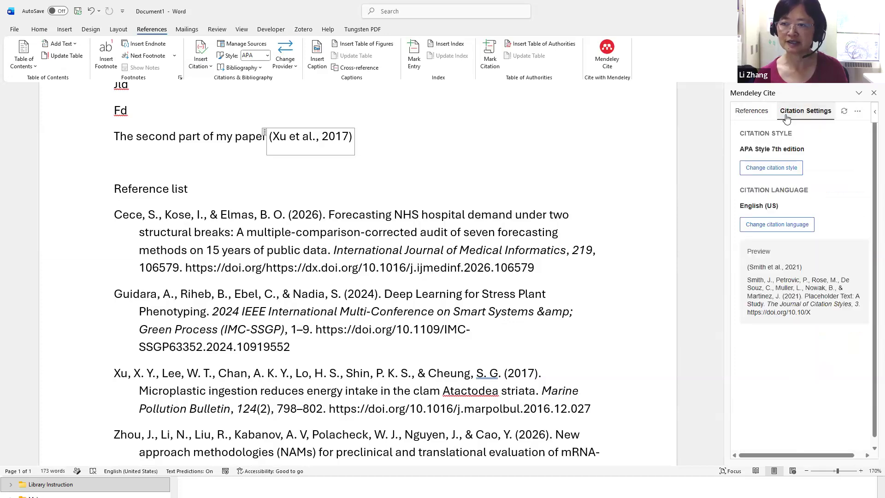
pyautogui.click(769, 171)
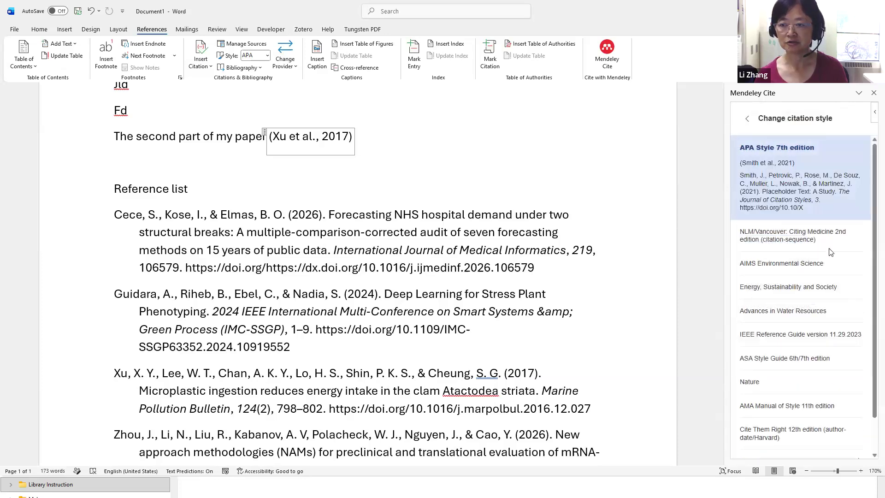
pyautogui.click(776, 240)
pyautogui.click(769, 444)
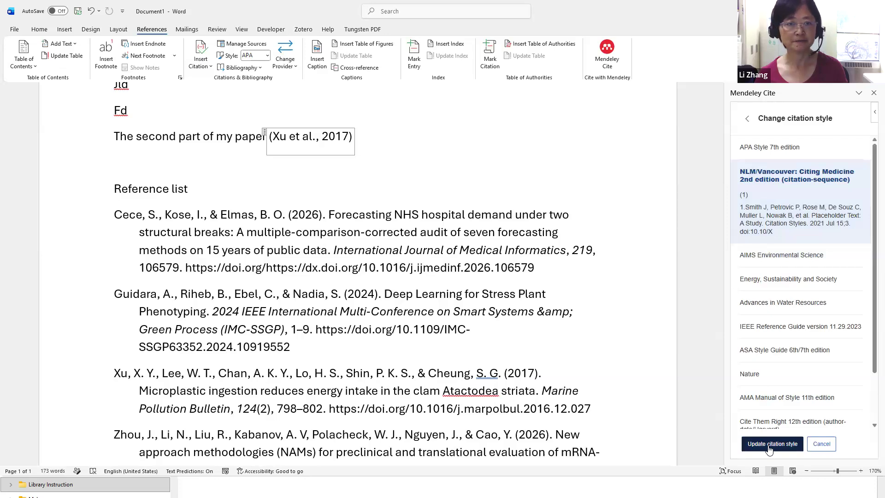
pyautogui.scroll(3, 335, 227)
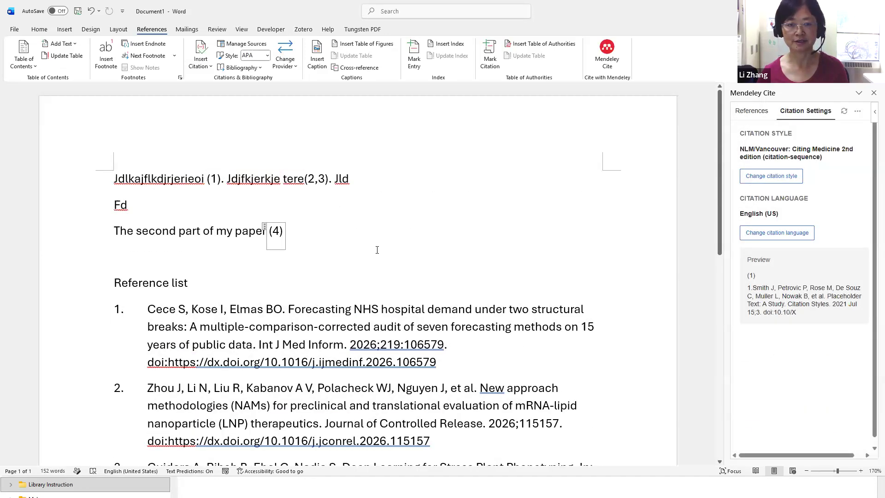
pyautogui.scroll(-3, 378, 250)
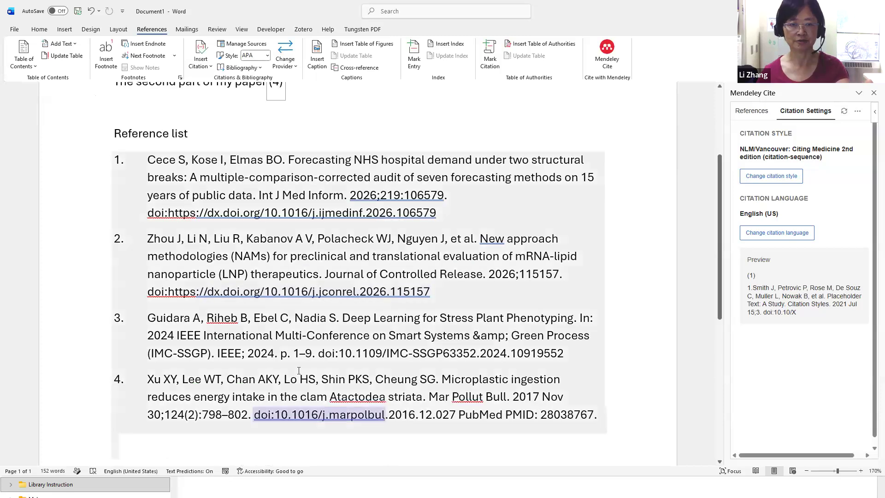
pyautogui.scroll(3, 624, 373)
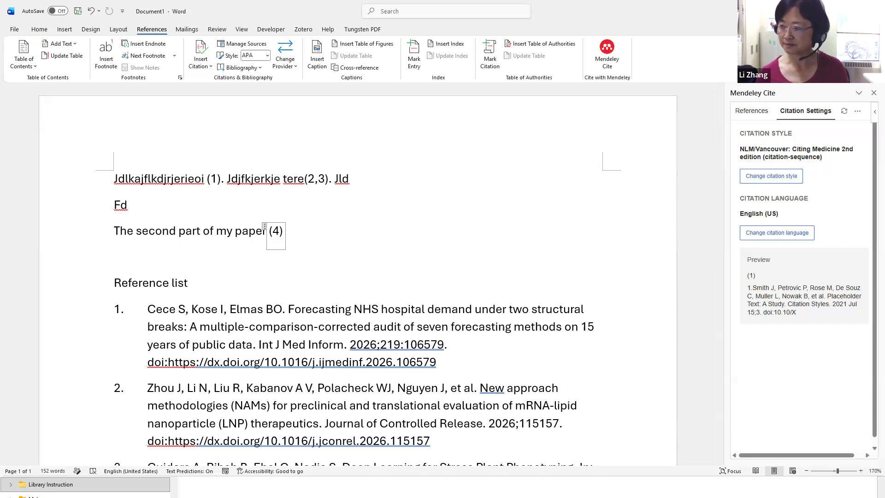
# Back in Mendeley, open the 2020 Meretrix lyrata microplastics PDF and scroll to its Introduction
pyautogui.hotkey('alt', 'Tab')
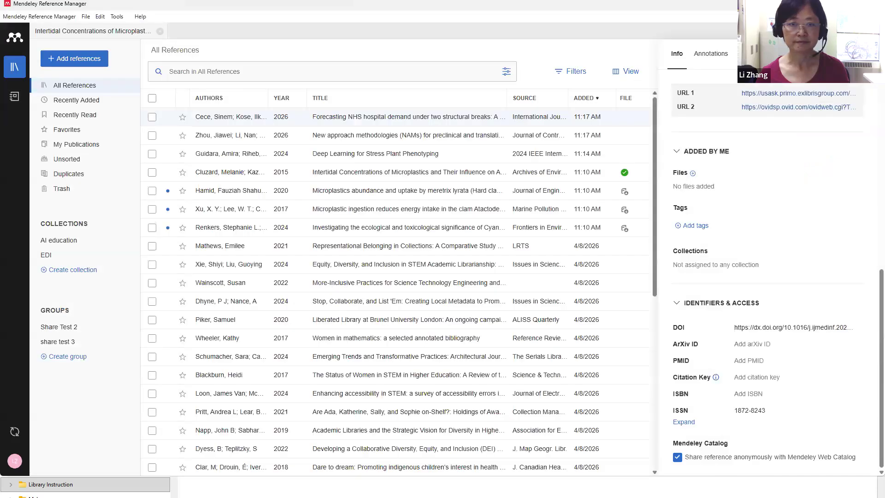
pyautogui.scroll(-3, 458, 218)
pyautogui.scroll(3, 458, 218)
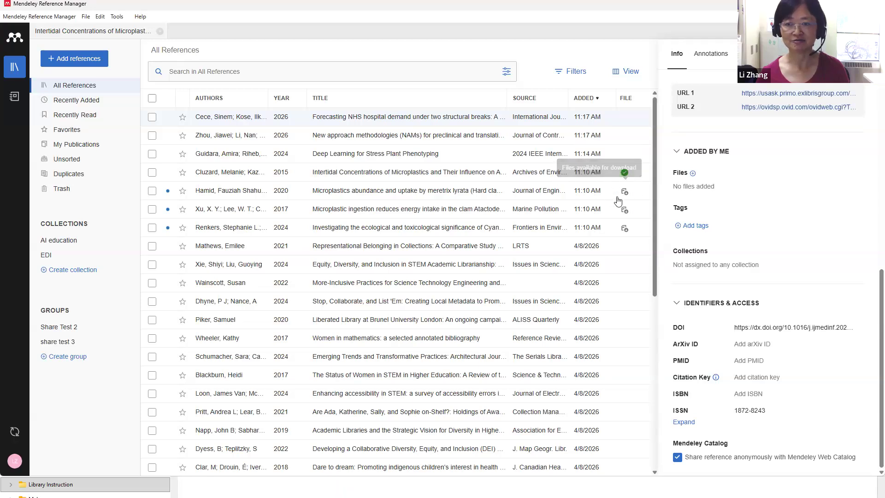
pyautogui.doubleClick(364, 191)
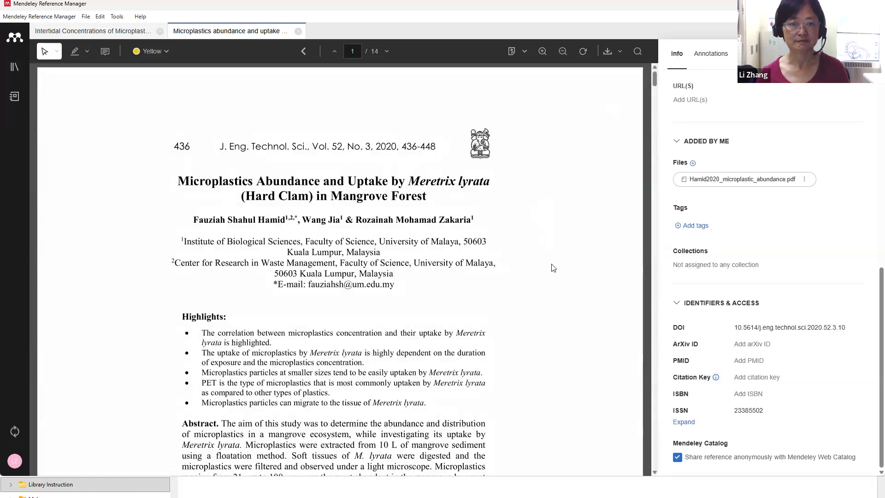
pyautogui.scroll(-1, 554, 267)
pyautogui.scroll(-10, 553, 268)
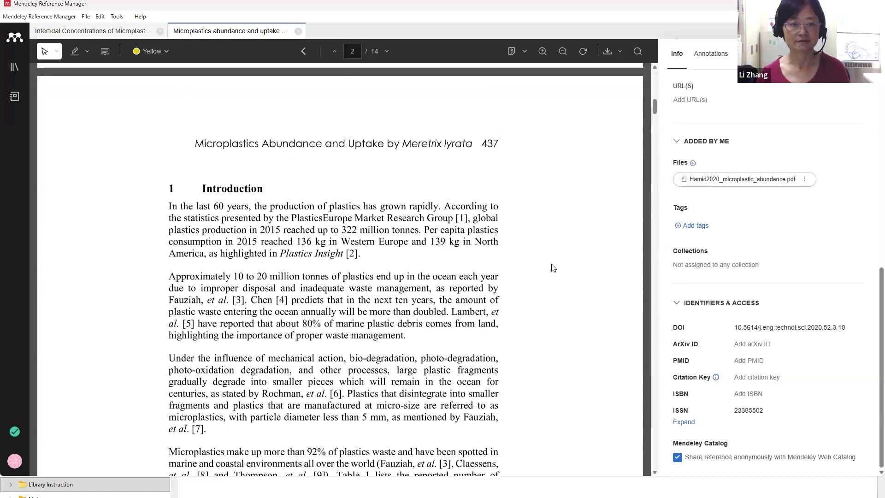
pyautogui.scroll(-2, 553, 268)
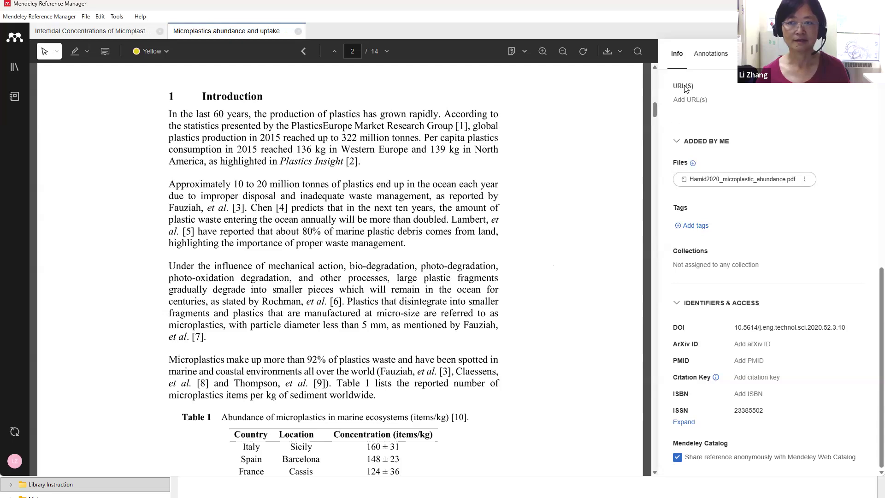
# Show the annotations panel and highlight the Introduction's opening lines on plastics production in yellow
pyautogui.click(710, 55)
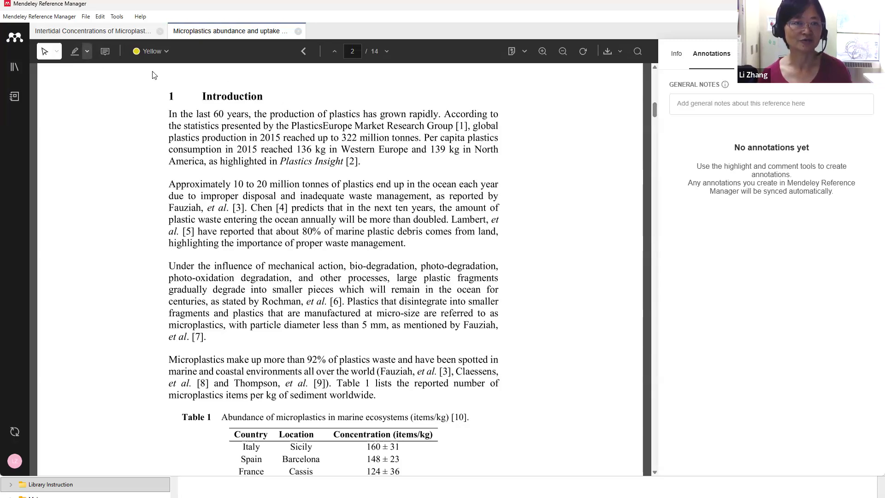
pyautogui.click(74, 55)
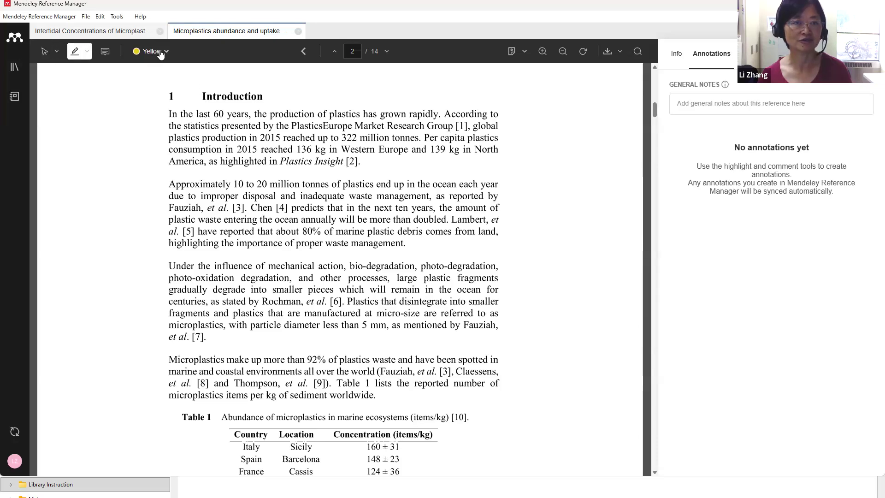
pyautogui.click(160, 53)
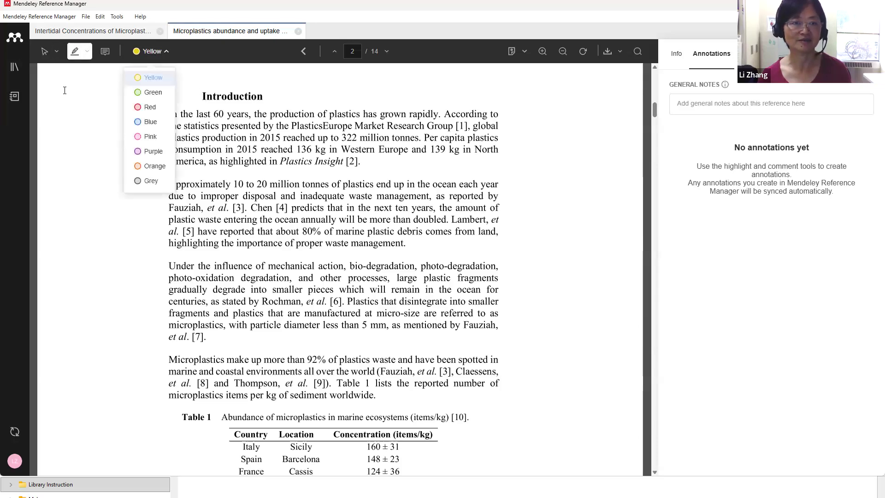
pyautogui.click(175, 114)
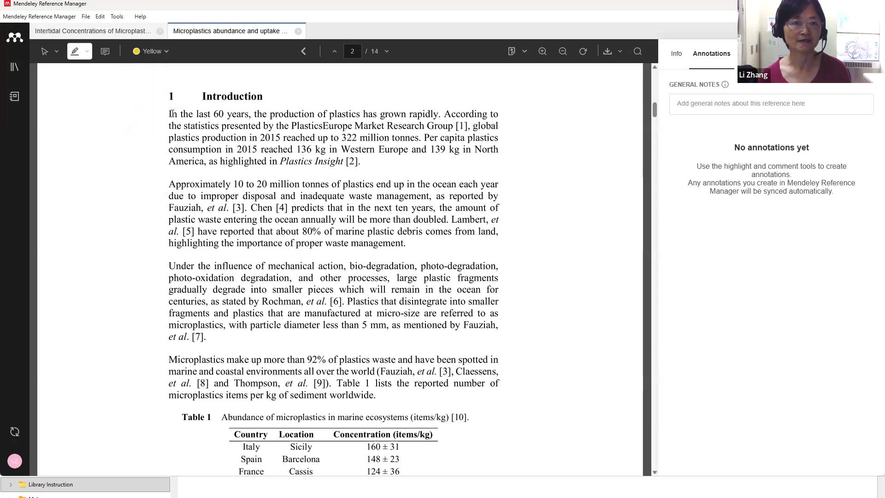
pyautogui.moveTo(169, 112); pyautogui.dragTo(401, 138)
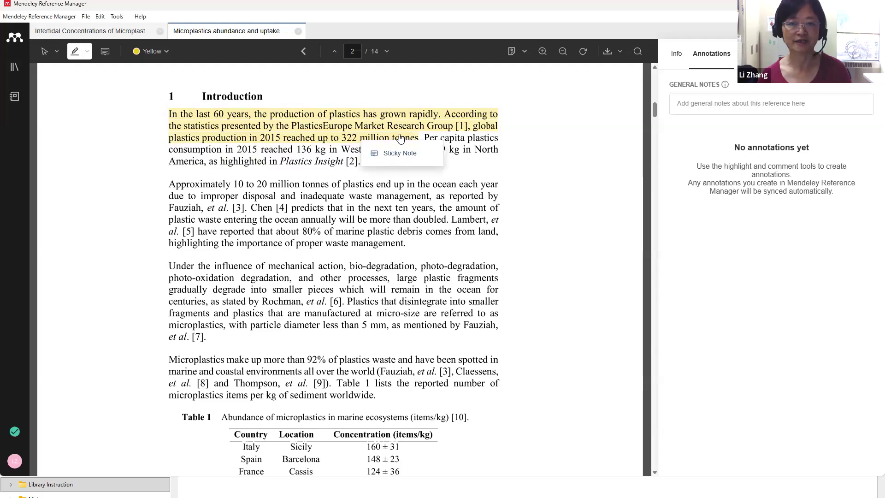
# Comment the new highlight with 'statistics about microplastics'
pyautogui.click(400, 153)
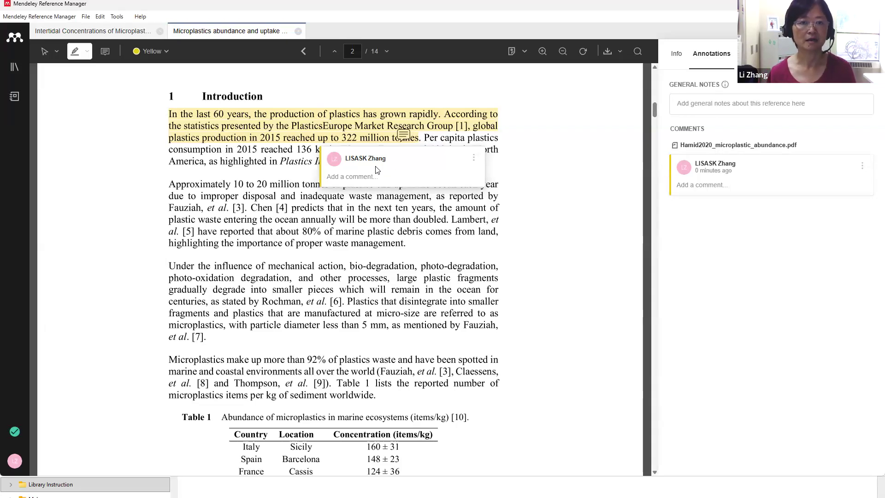
pyautogui.write('stattis')
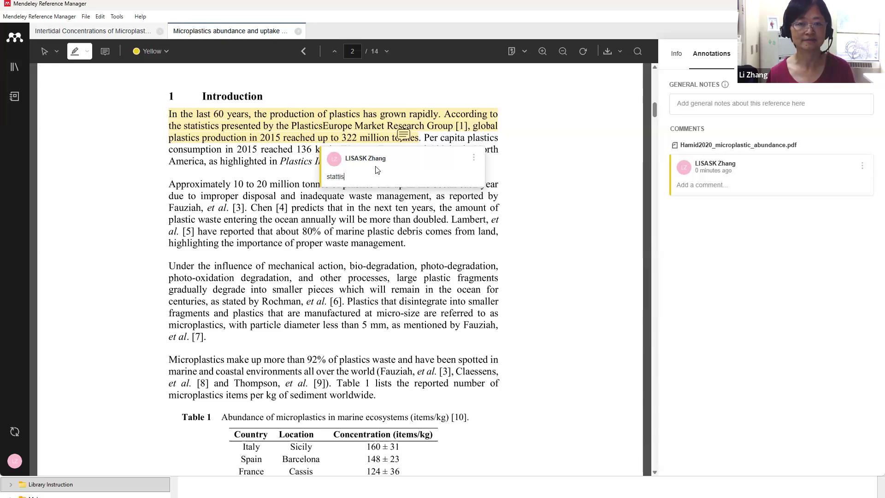
pyautogui.press('BackSpace')
pyautogui.press('BackSpace')
pyautogui.press('BackSpace')
pyautogui.write('istics about microplastics')
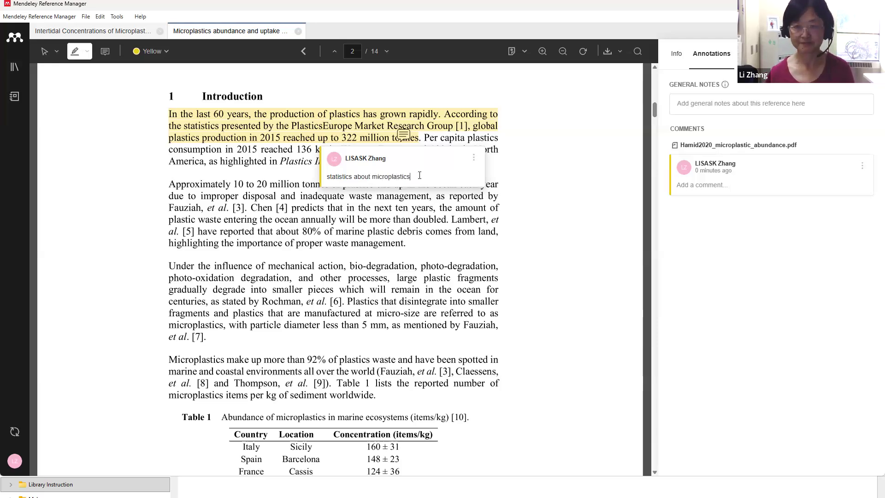
pyautogui.press('Return')
pyautogui.click(560, 202)
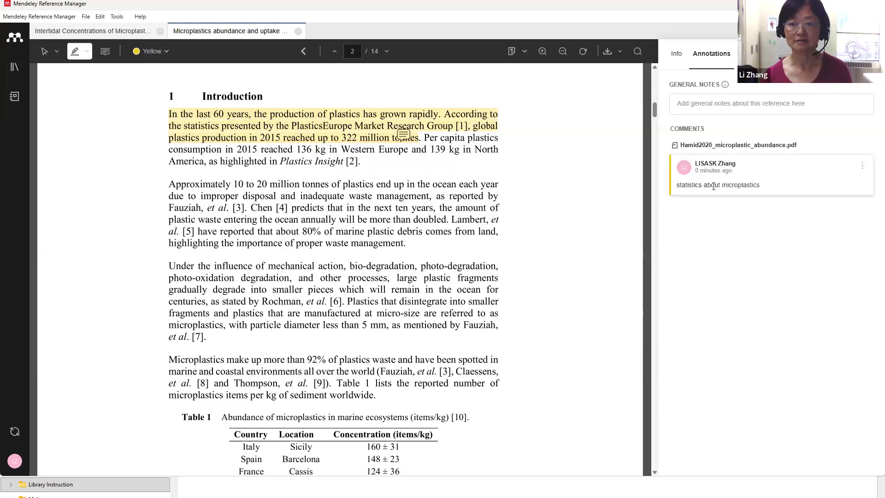
# Highlight the page 11 Conclusion sentence on the predominant 5–20 µm microplastic size in yellow
pyautogui.scroll(-15, 561, 214)
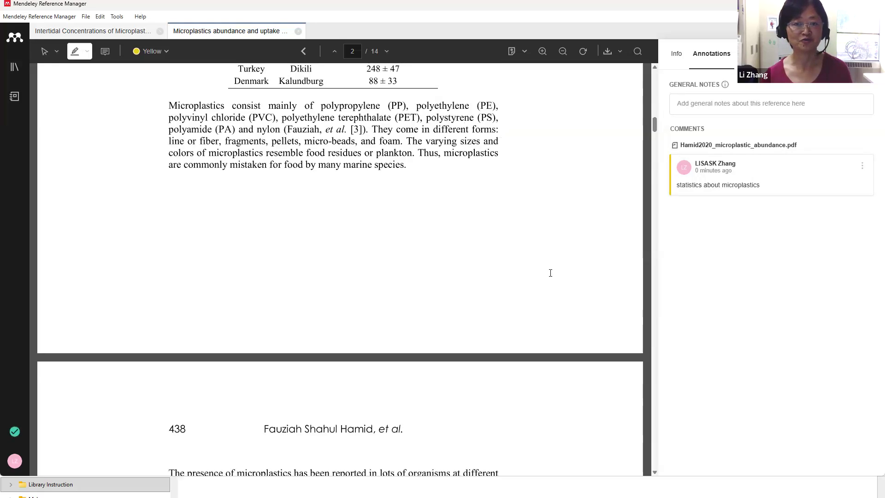
pyautogui.scroll(-9, 550, 273)
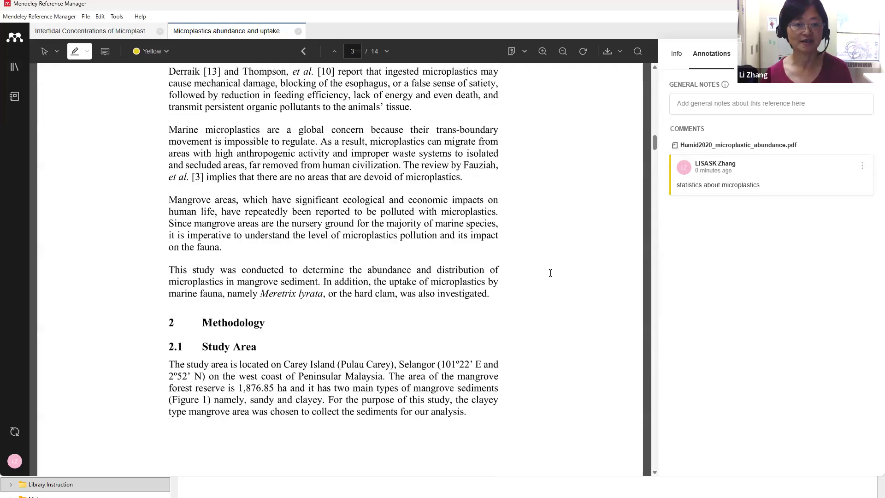
pyautogui.scroll(4, 550, 273)
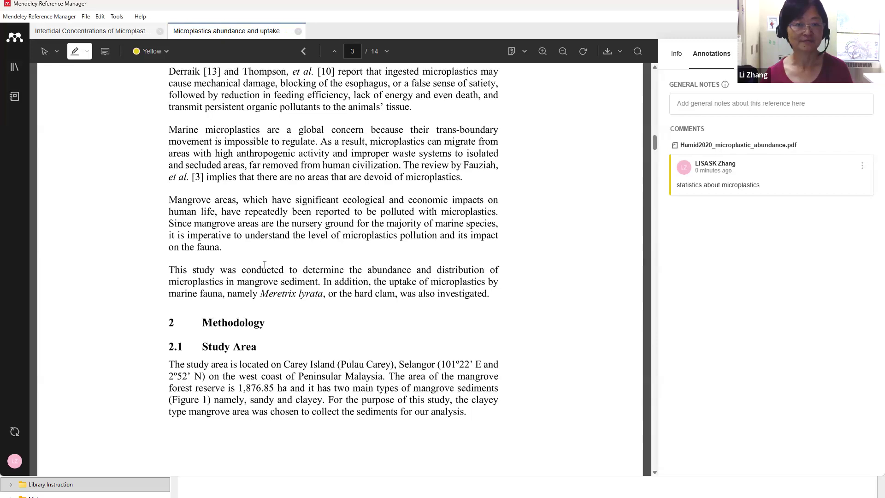
pyautogui.scroll(-14, 264, 264)
pyautogui.scroll(-10, 599, 203)
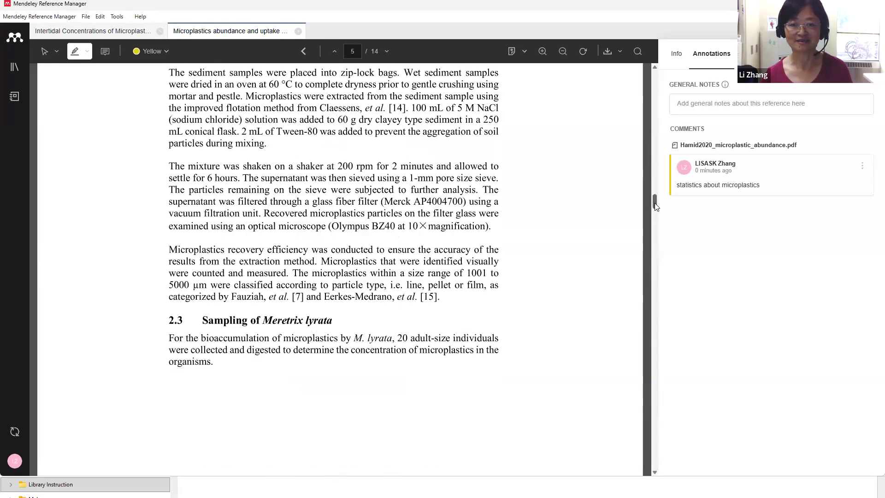
pyautogui.moveTo(656, 206); pyautogui.dragTo(630, 340)
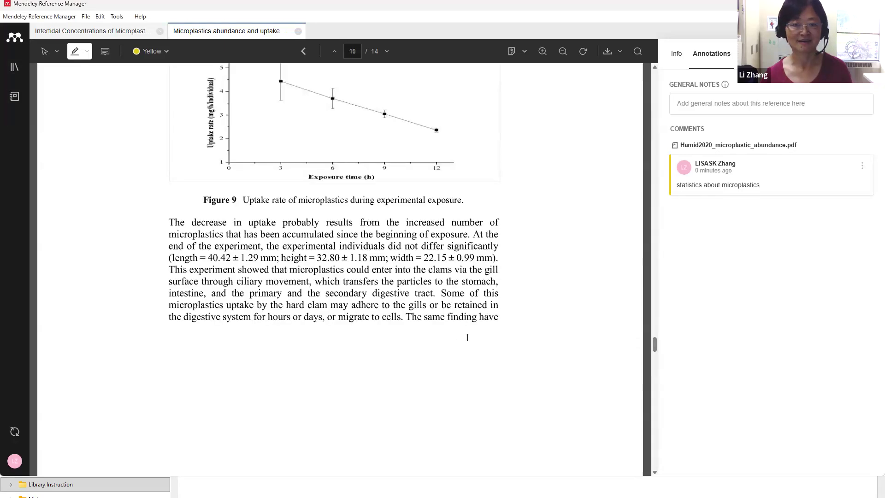
pyautogui.scroll(-10, 468, 338)
pyautogui.scroll(2, 468, 337)
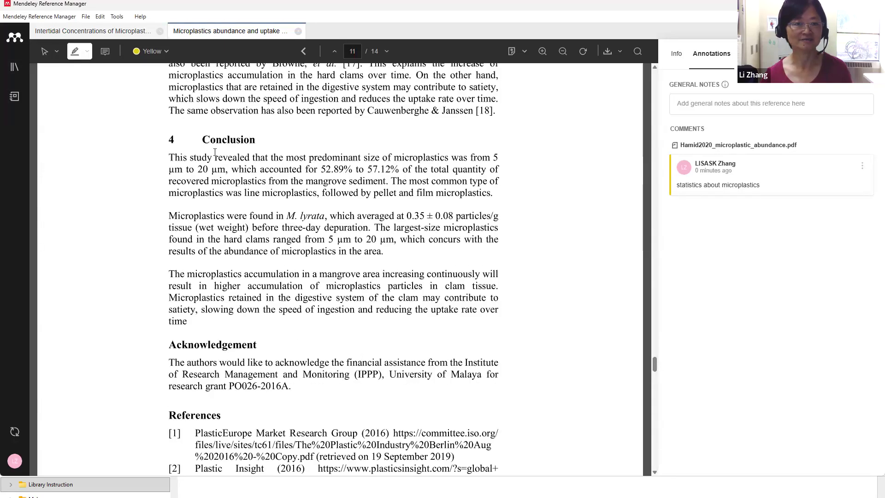
pyautogui.moveTo(269, 157)
pyautogui.mouseDown()
pyautogui.moveTo(374, 170)
pyautogui.moveTo(386, 181)
pyautogui.mouseUp()
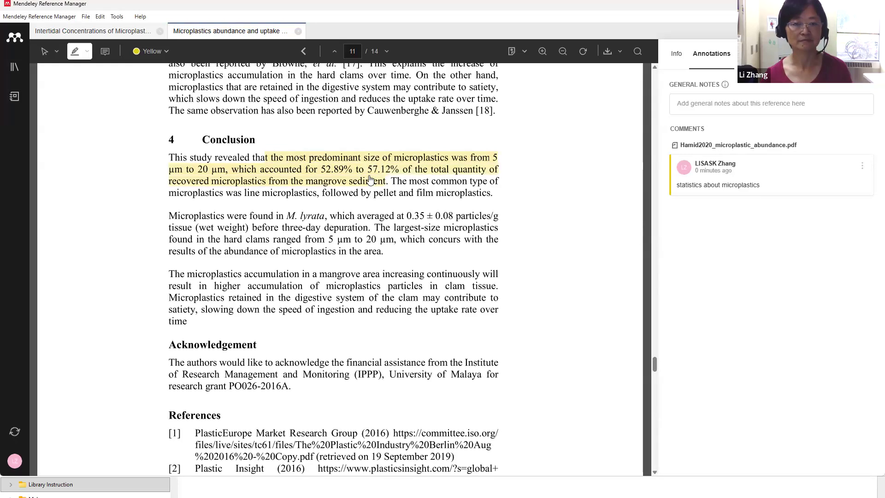
# Add the comment 'implication for discussion' to the Conclusion highlight
pyautogui.click(366, 193)
pyautogui.click(708, 234)
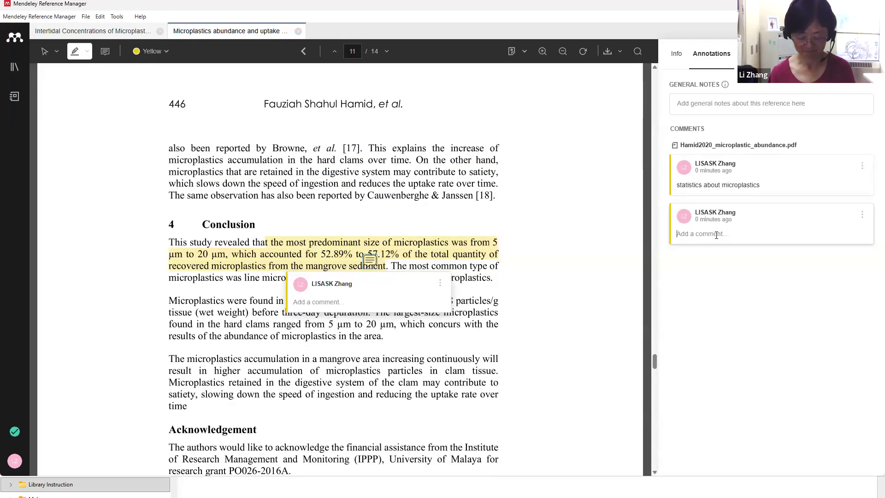
pyautogui.write('implication')
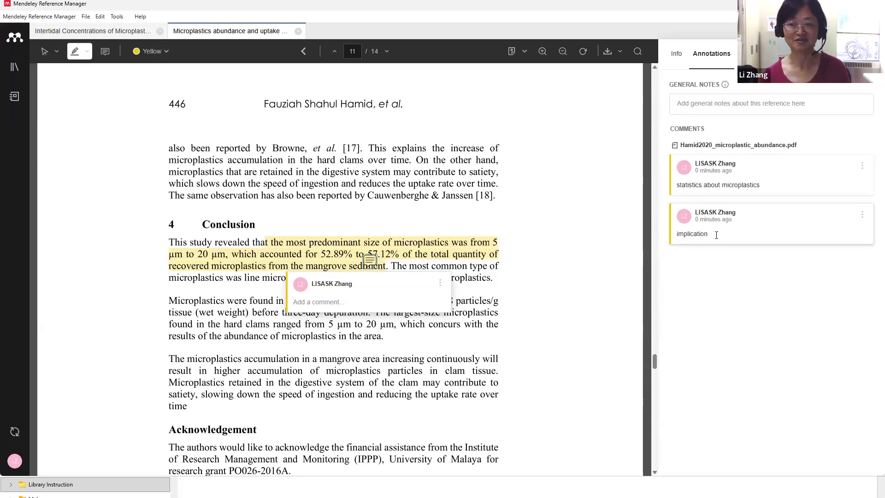
pyautogui.write('for discussion')
pyautogui.click(746, 267)
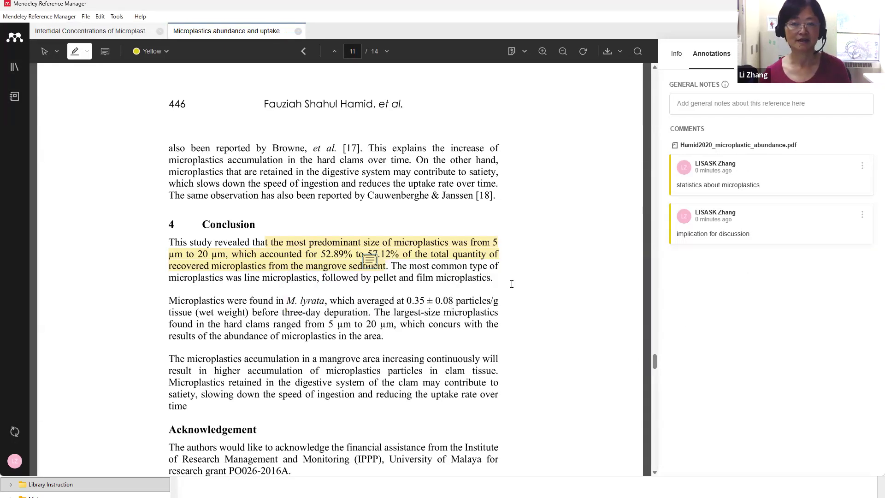
pyautogui.scroll(3, 512, 283)
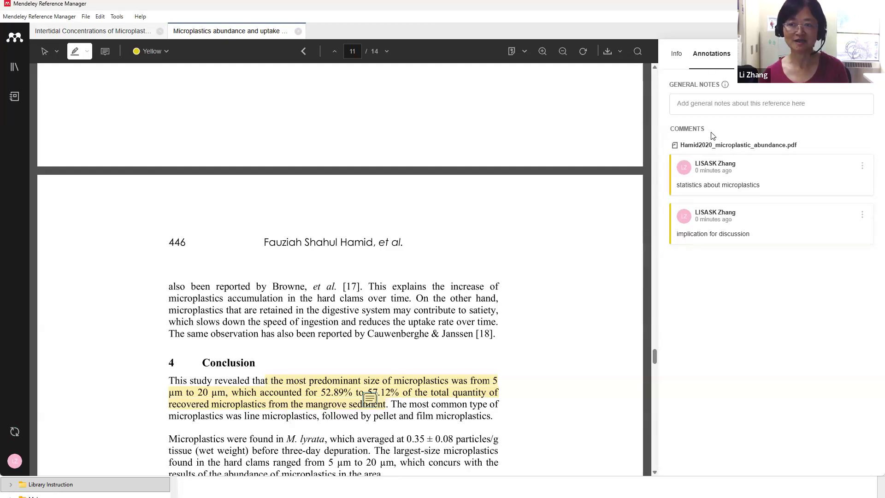
# Jump to each commented passage from its comment card, then show the Biosphere and Education AI notebook pages
pyautogui.click(714, 184)
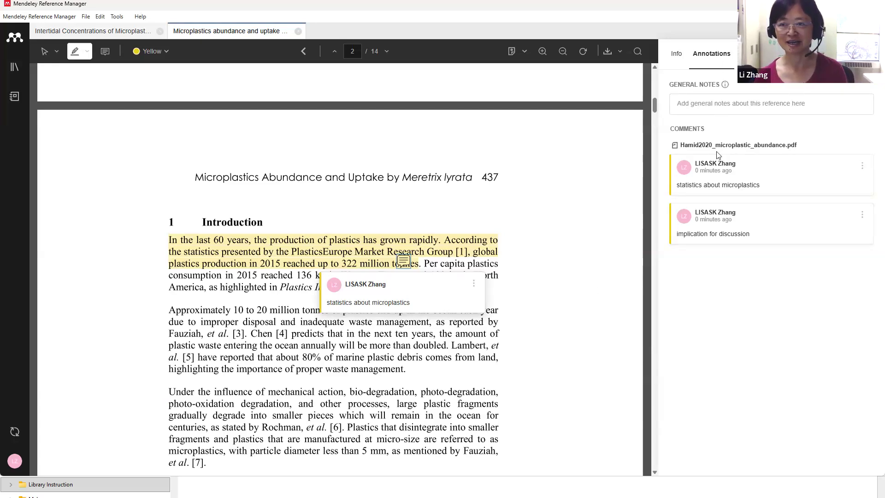
pyautogui.click(721, 222)
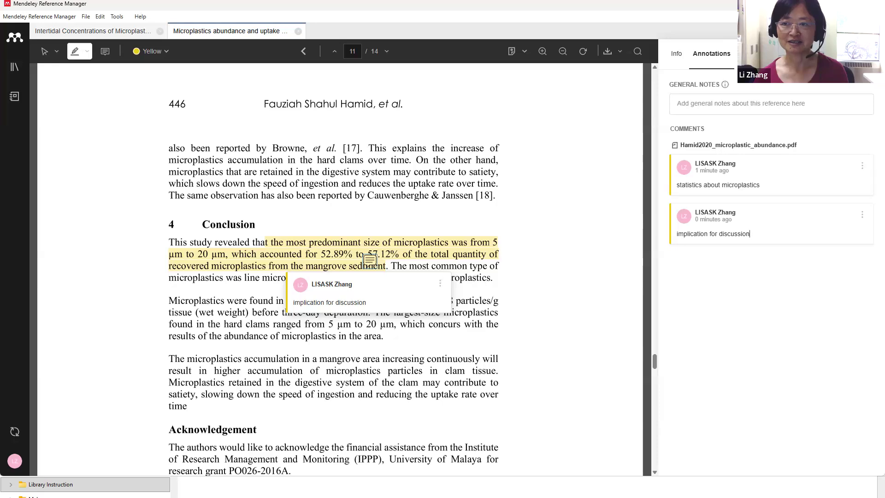
pyautogui.click(14, 96)
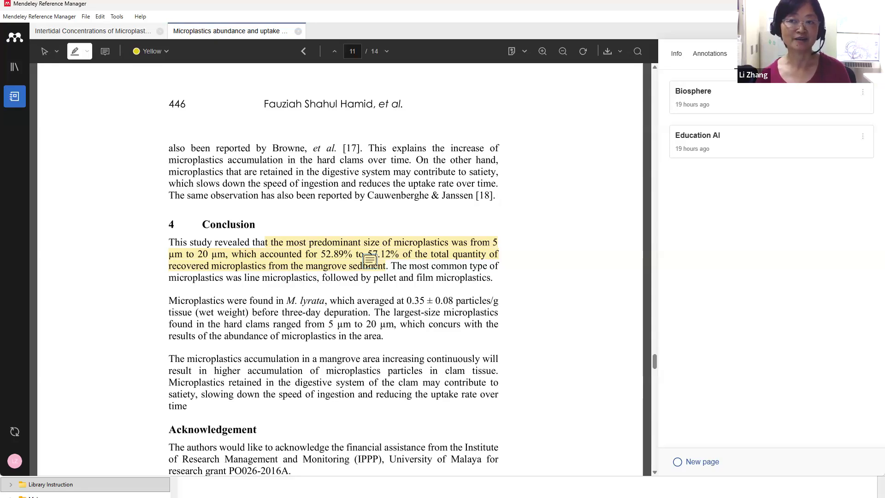
# Create a new notebook page titled 'Microplastics', correcting the title's misspelling
pyautogui.click(712, 55)
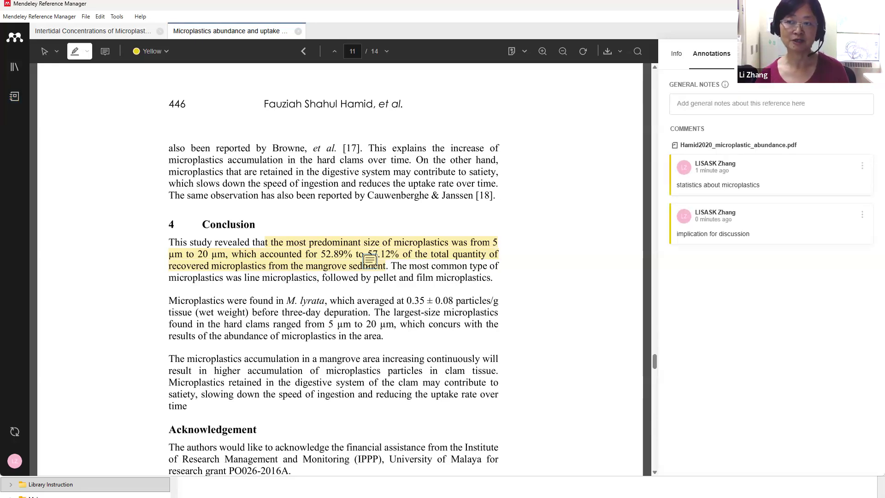
pyautogui.click(756, 54)
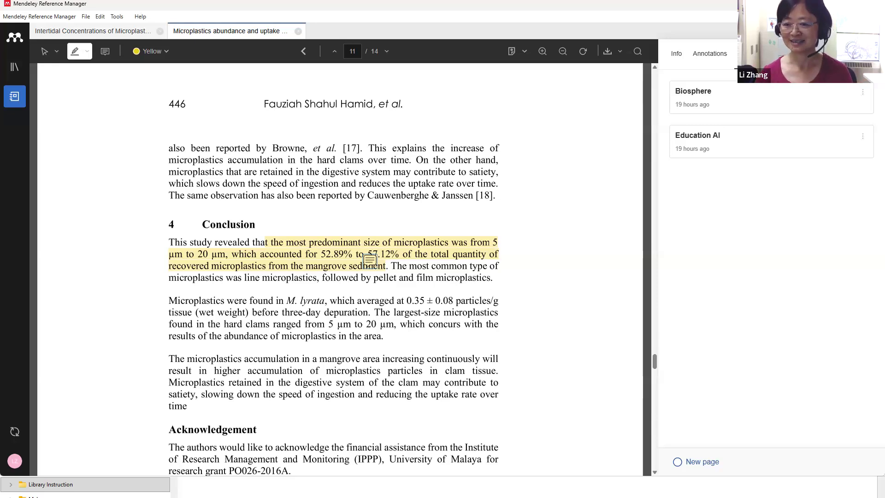
pyautogui.click(679, 462)
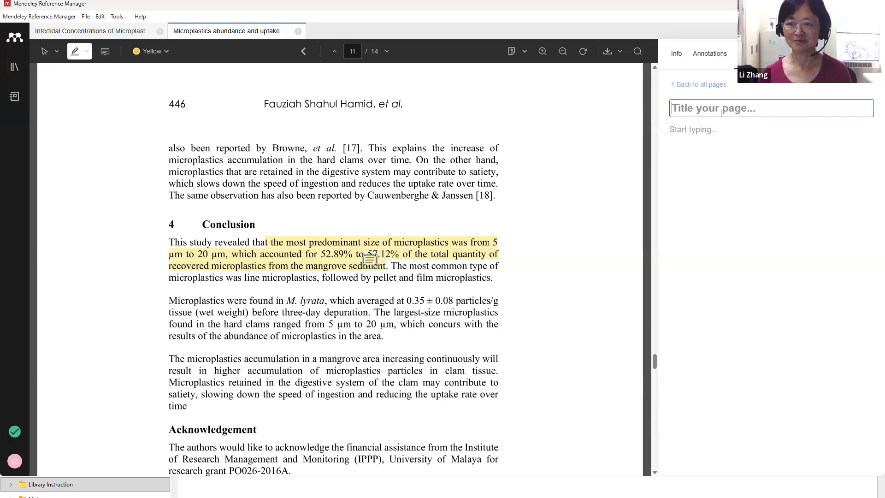
pyautogui.write('Mic')
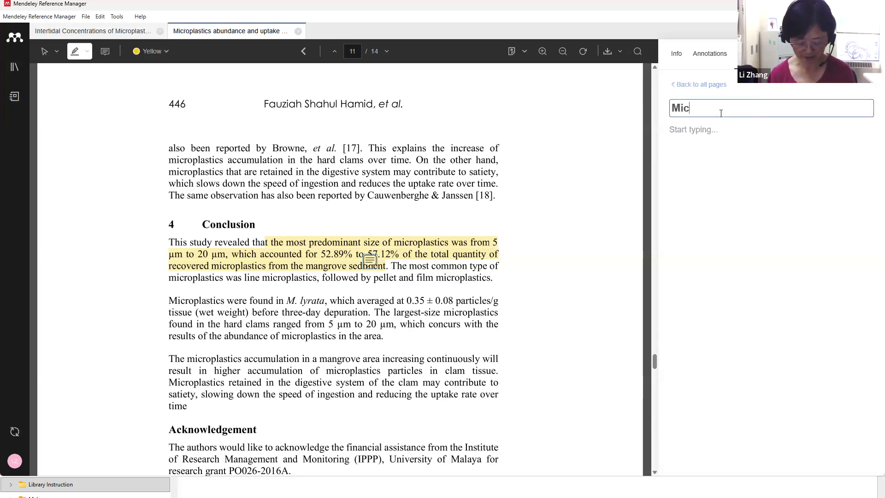
pyautogui.write('roplatics')
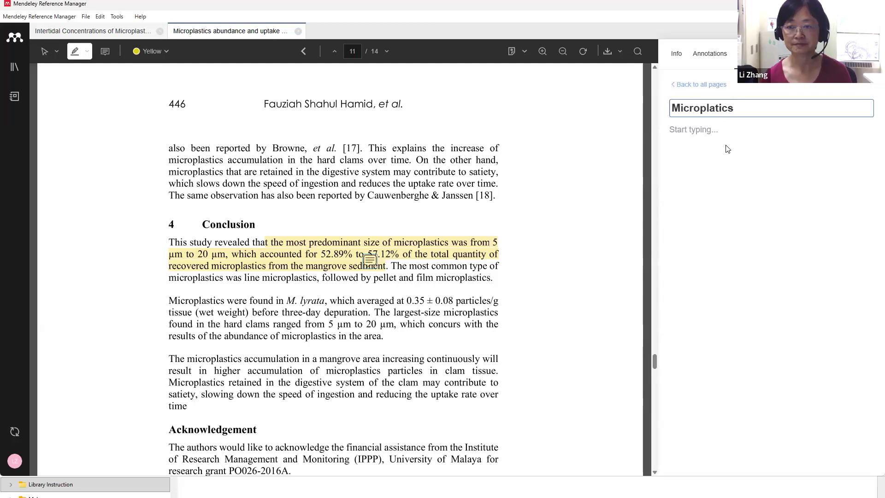
pyautogui.press('Return')
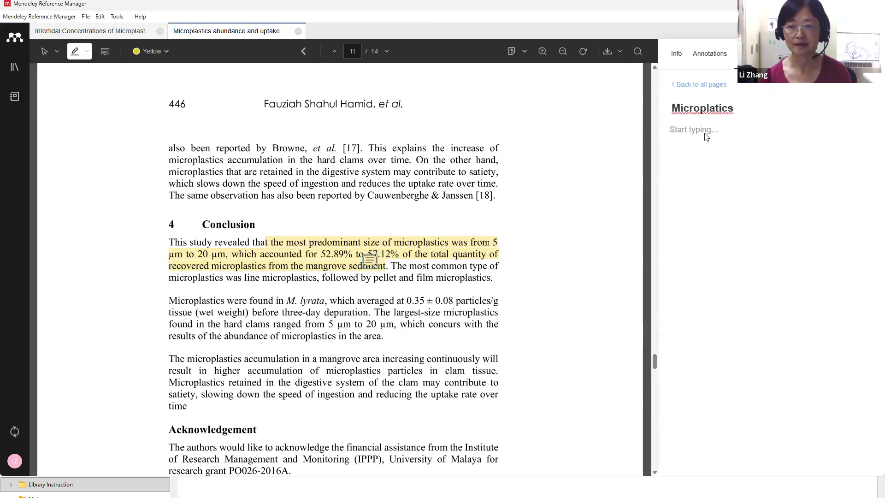
pyautogui.doubleClick(718, 109)
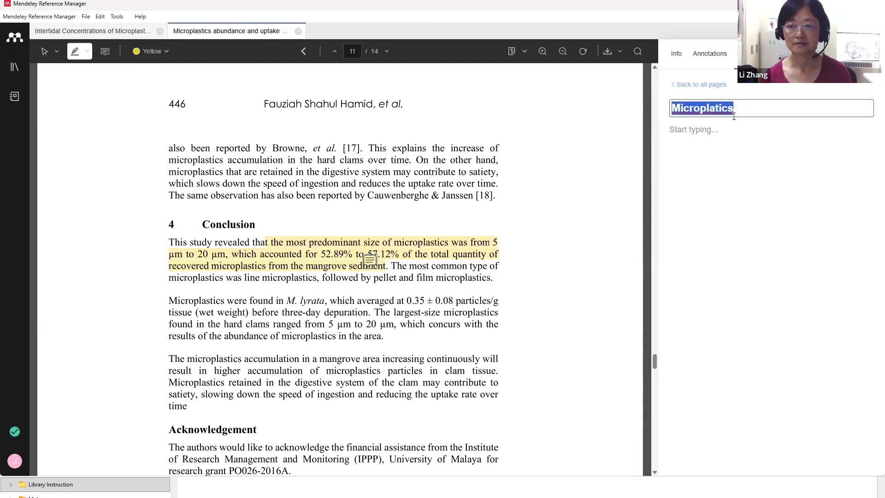
pyautogui.click(739, 108)
pyautogui.press('BackSpace')
pyautogui.press('BackSpace')
pyautogui.press('BackSpace')
pyautogui.press('BackSpace')
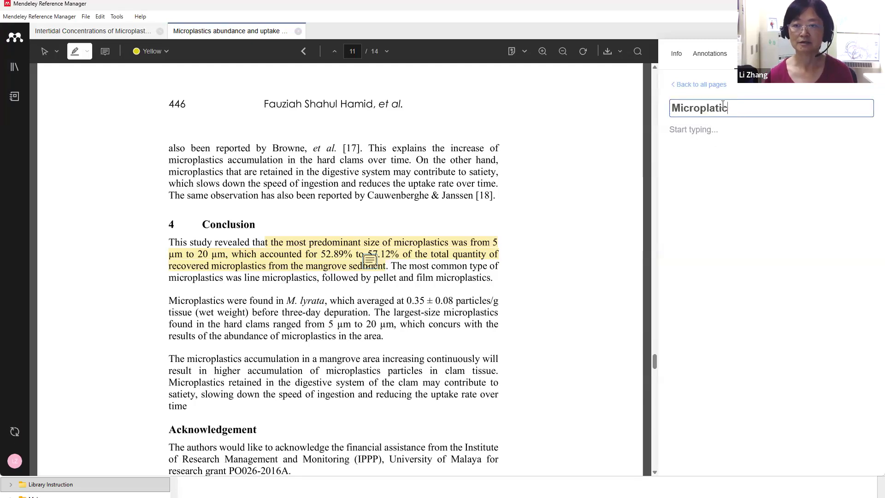
pyautogui.write('stics')
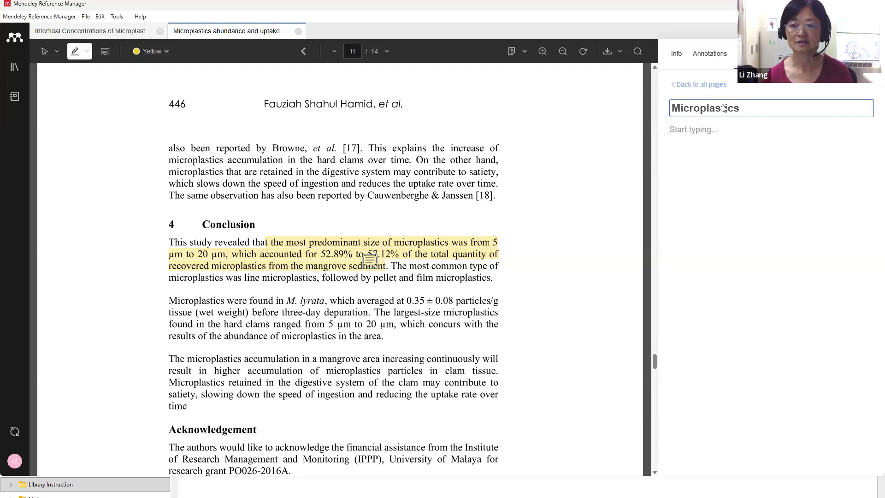
# Write 'Origins' as the page's first line and scroll the PDF to Table 1
pyautogui.click(707, 133)
pyautogui.write('Orgin')
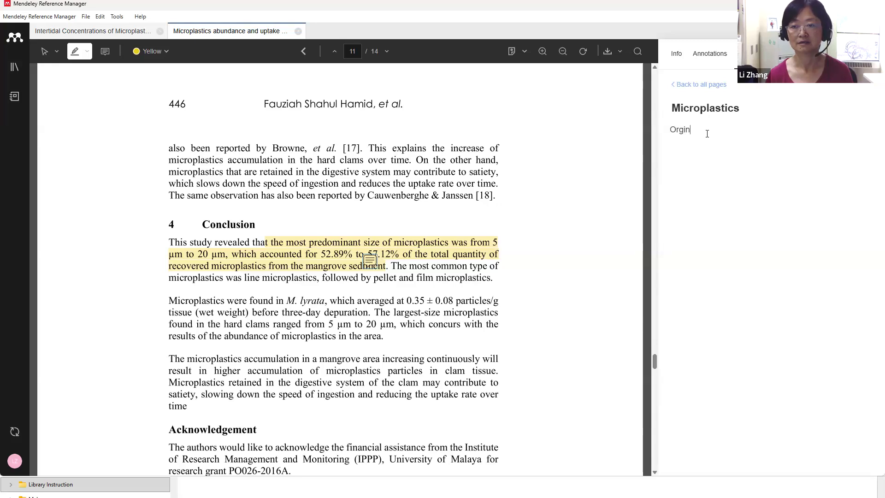
pyautogui.write('s')
pyautogui.press('BackSpace')
pyautogui.press('BackSpace')
pyautogui.press('BackSpace')
pyautogui.press('BackSpace')
pyautogui.write('igins')
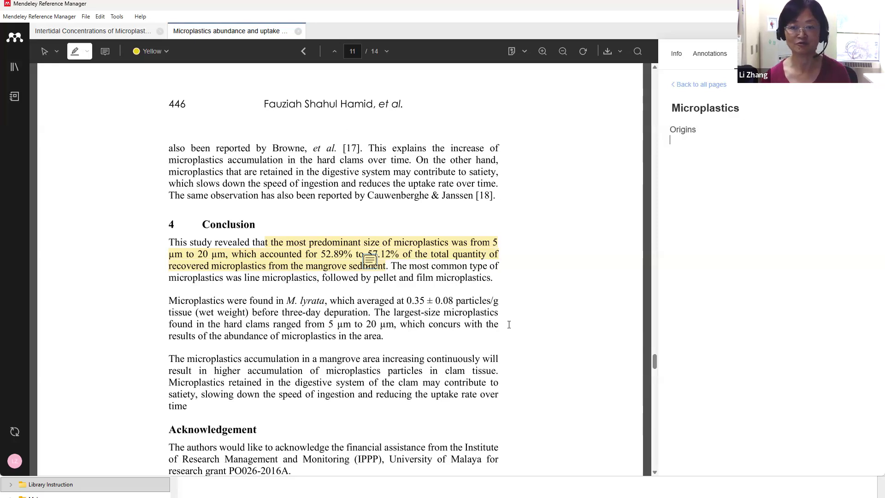
pyautogui.scroll(15, 510, 325)
pyautogui.moveTo(654, 322); pyautogui.dragTo(655, 83)
pyautogui.scroll(-10, 458, 284)
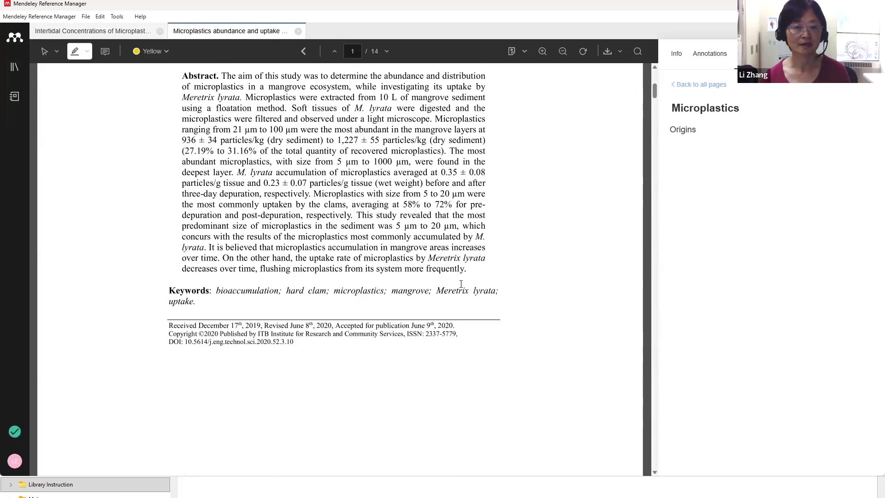
pyautogui.scroll(-5, 465, 284)
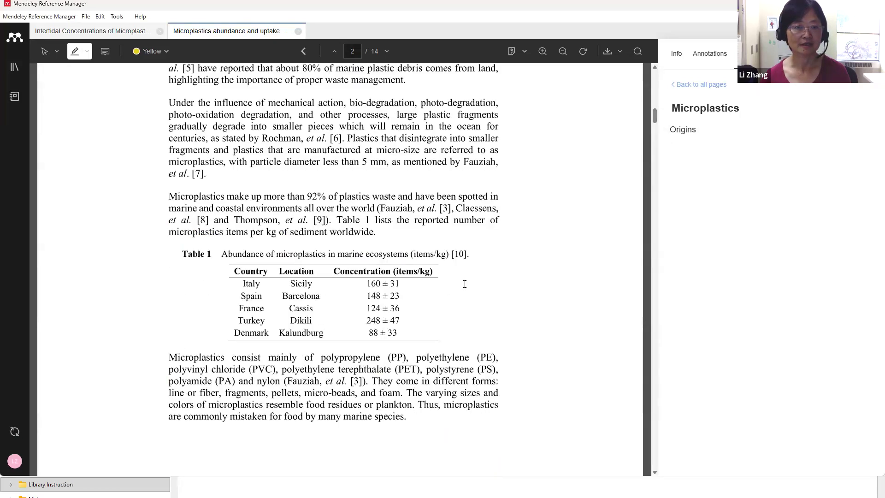
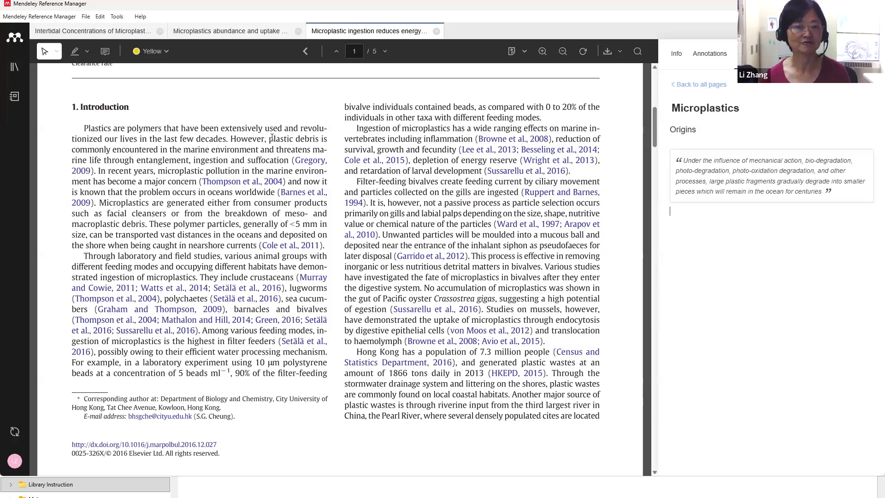
# Highlight the plastic debris passage in the ingestion paper in yellow
pyautogui.moveTo(271, 138); pyautogui.dragTo(198, 184)
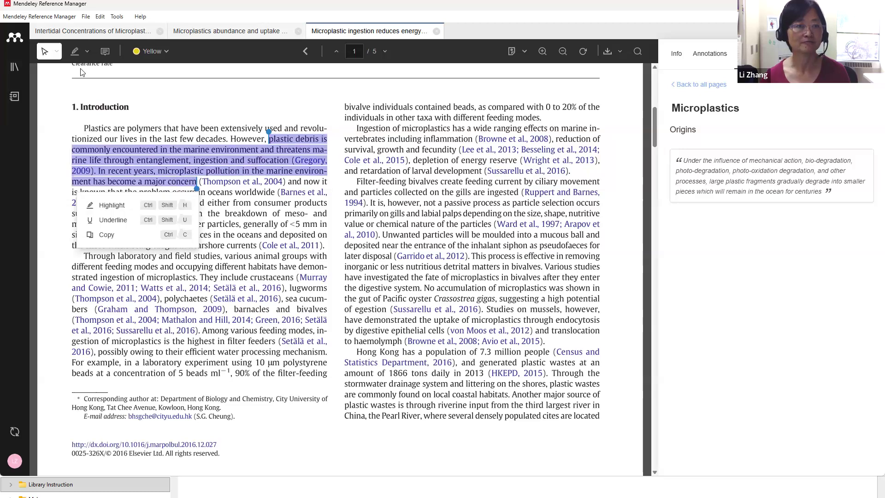
pyautogui.click(75, 50)
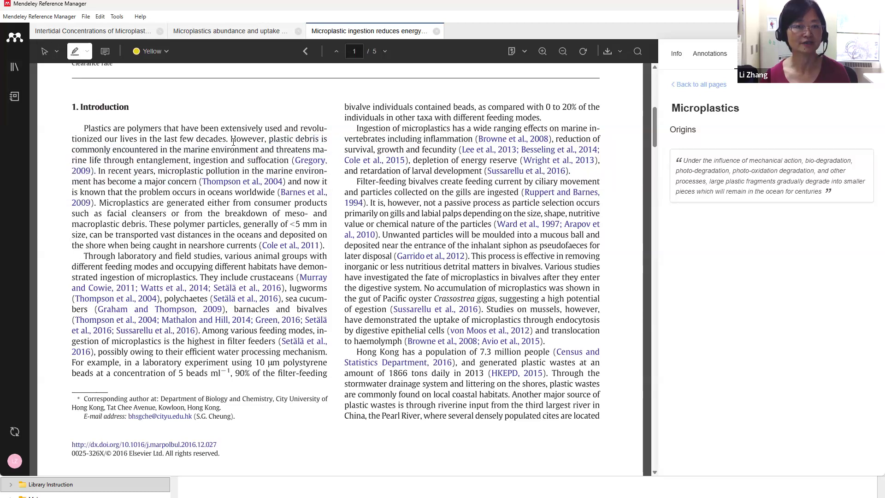
pyautogui.moveTo(269, 139); pyautogui.dragTo(196, 184)
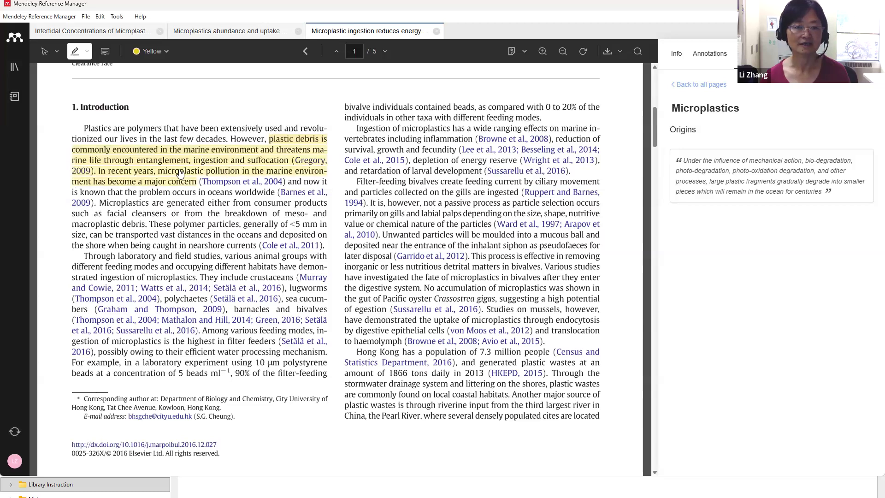
# Add the highlight as a quote on the Microplastics page, then jump to the first quote's source
pyautogui.click(180, 173)
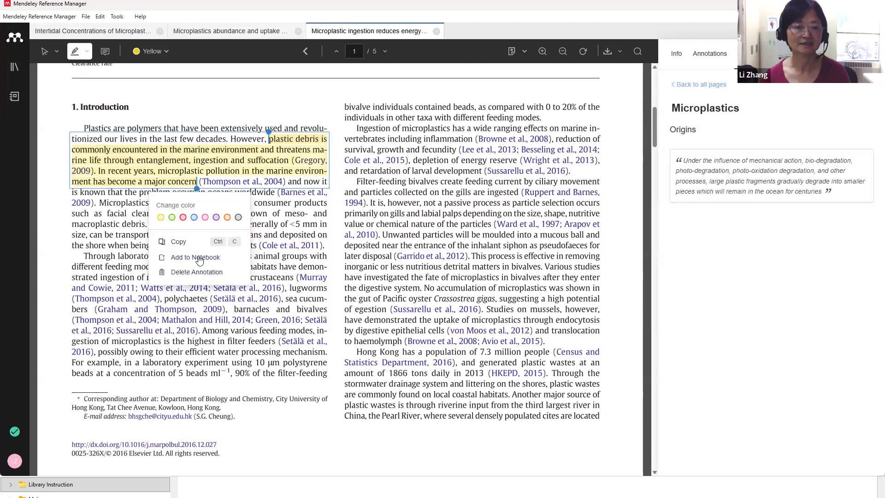
pyautogui.click(200, 257)
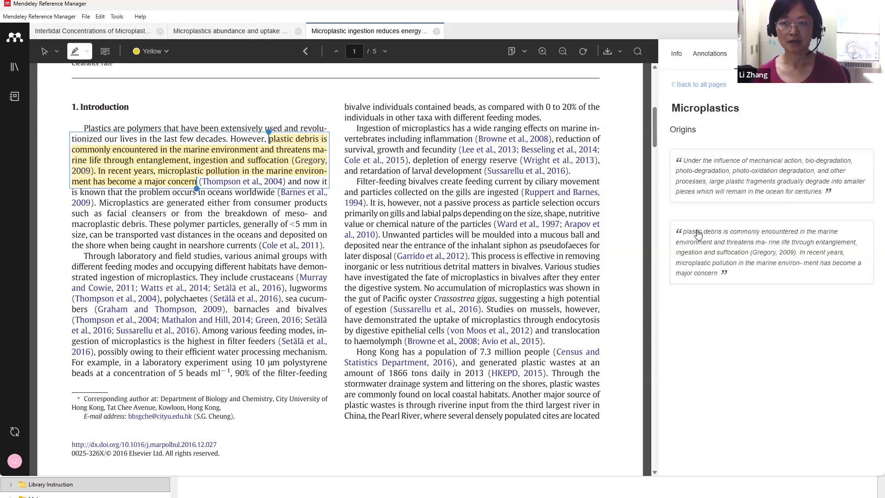
pyautogui.click(737, 185)
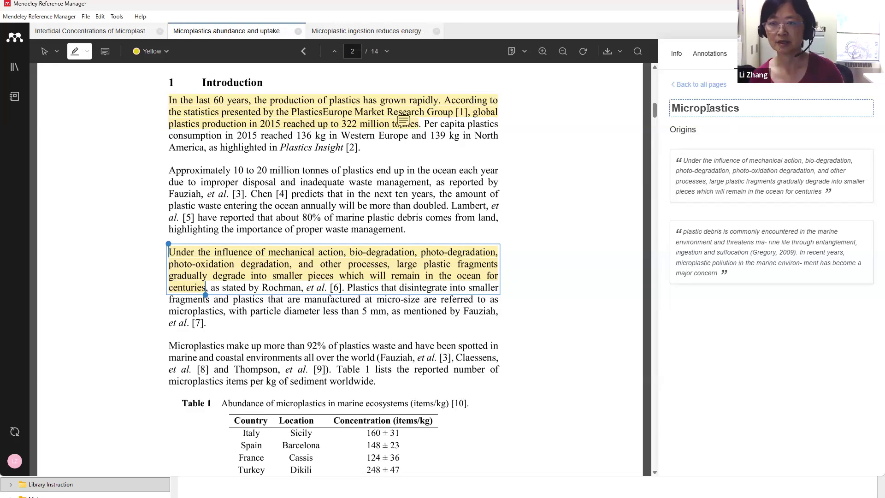
# Return to the notebook page list, then open the Reading Assistant for the microplastics uptake paper
pyautogui.click(685, 85)
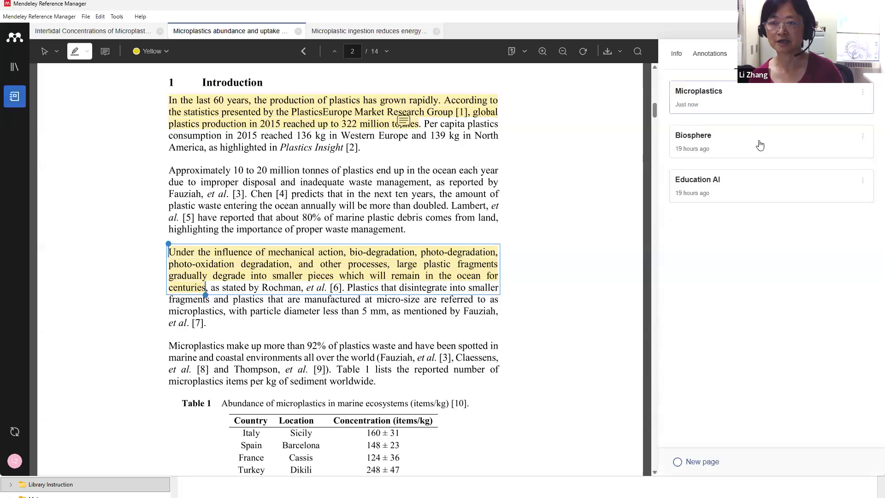
pyautogui.click(864, 92)
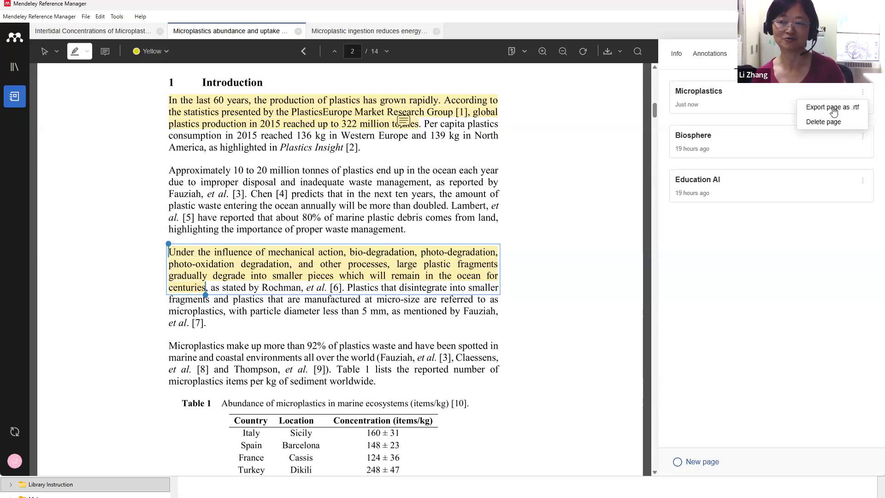
pyautogui.click(775, 259)
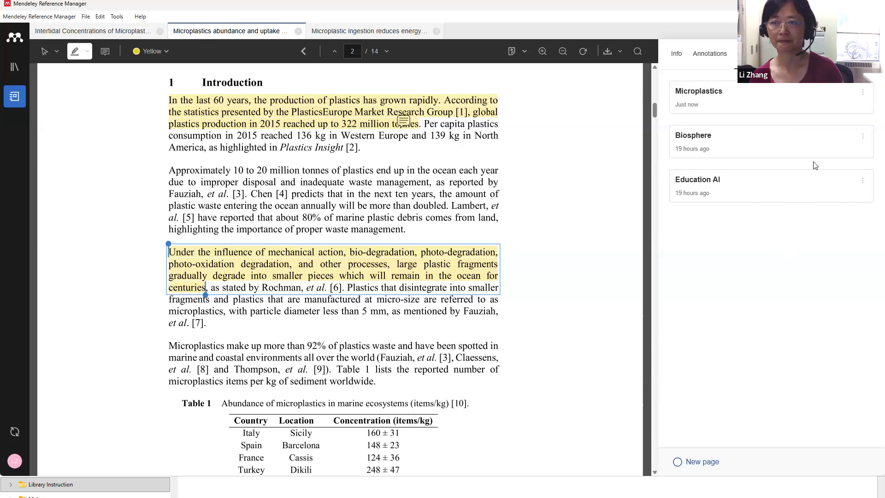
pyautogui.scroll(10, 570, 269)
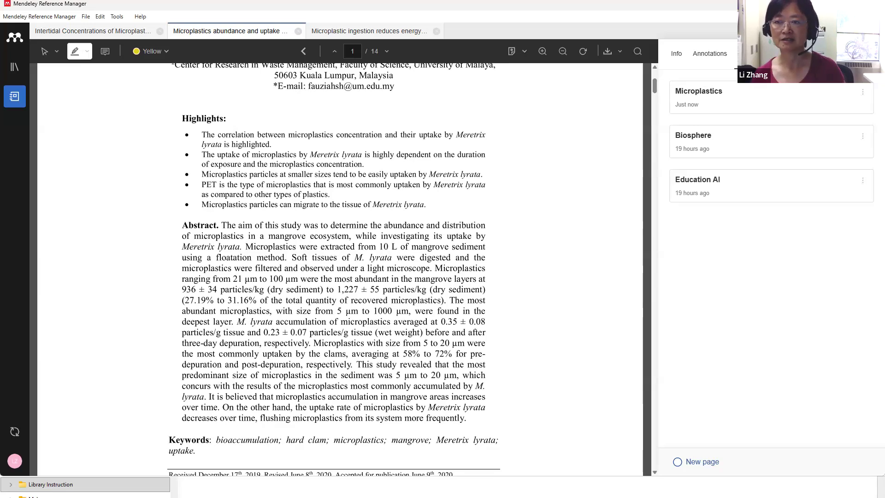
pyautogui.click(805, 53)
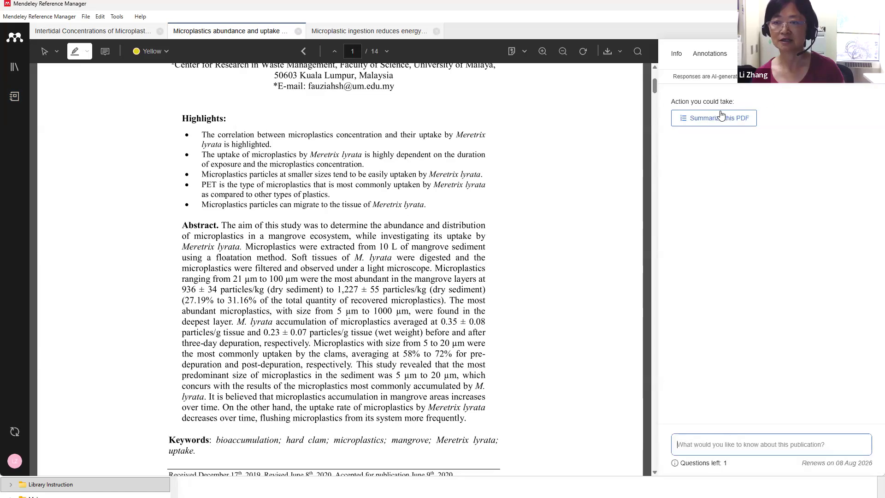
# Get an AI summary of the mangrove microplastics paper, ask the first suggested follow-up, and dismiss the error
pyautogui.click(717, 119)
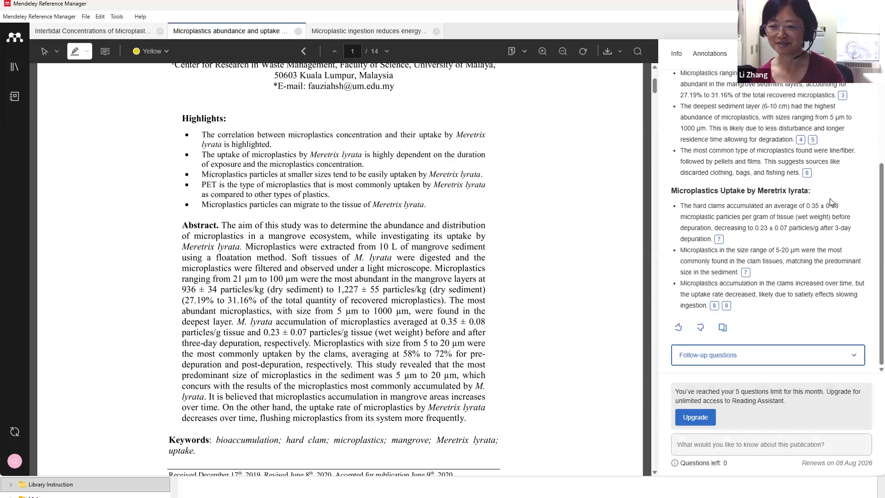
pyautogui.click(853, 358)
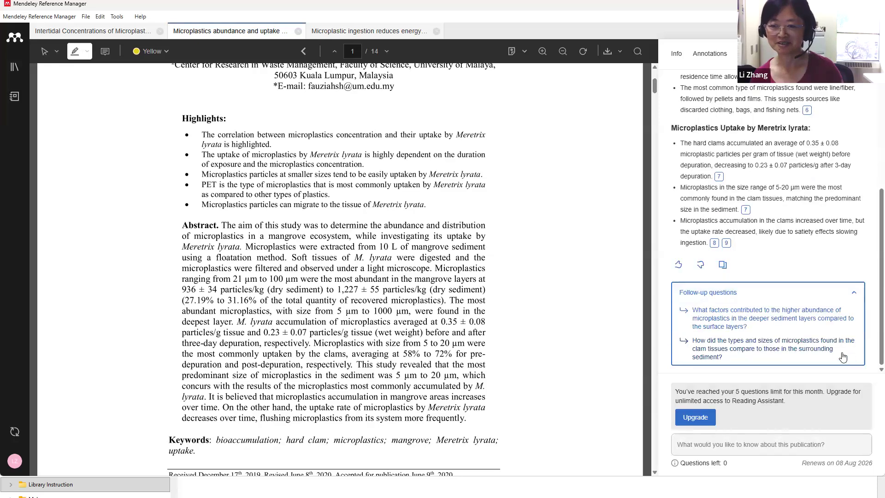
pyautogui.click(748, 318)
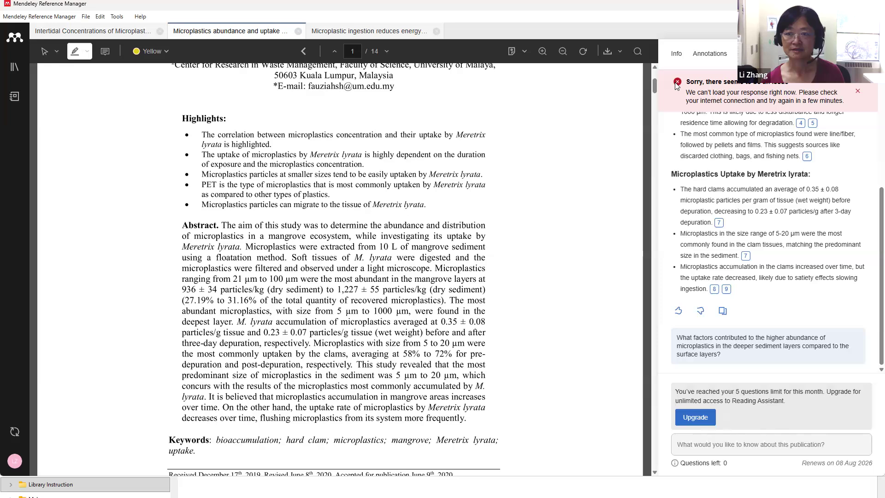
pyautogui.click(857, 92)
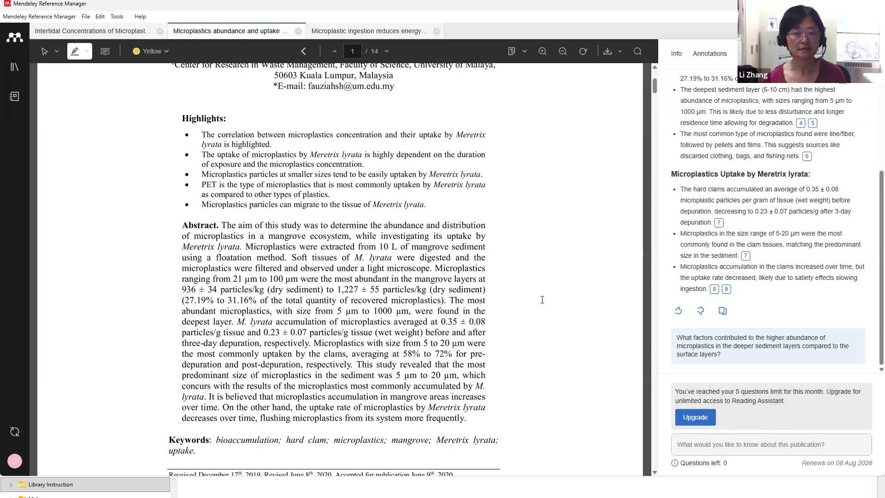
# Scroll through the PDF, then switch to the web browser
pyautogui.scroll(-3, 543, 300)
pyautogui.scroll(6, 542, 300)
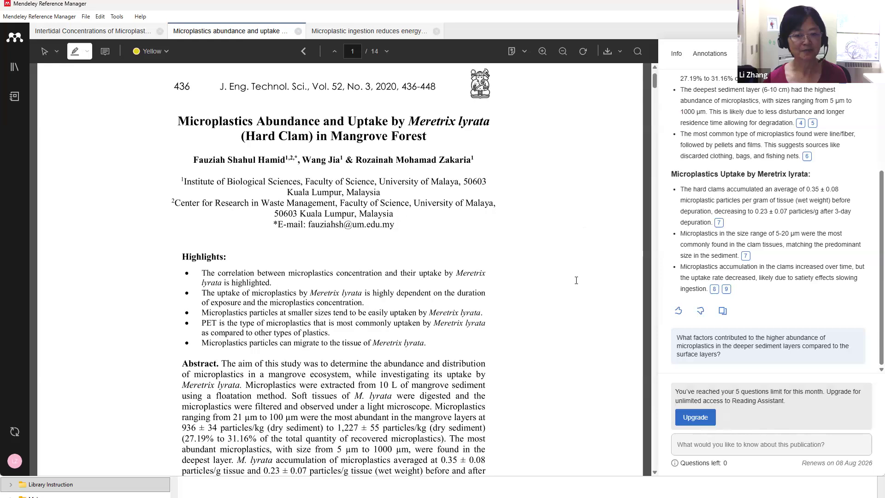
pyautogui.scroll(-4, 576, 280)
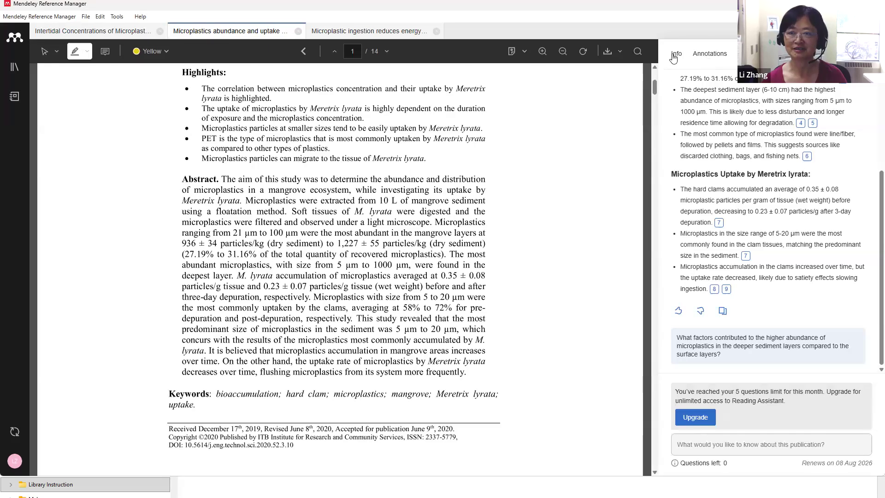
pyautogui.scroll(5, 610, 79)
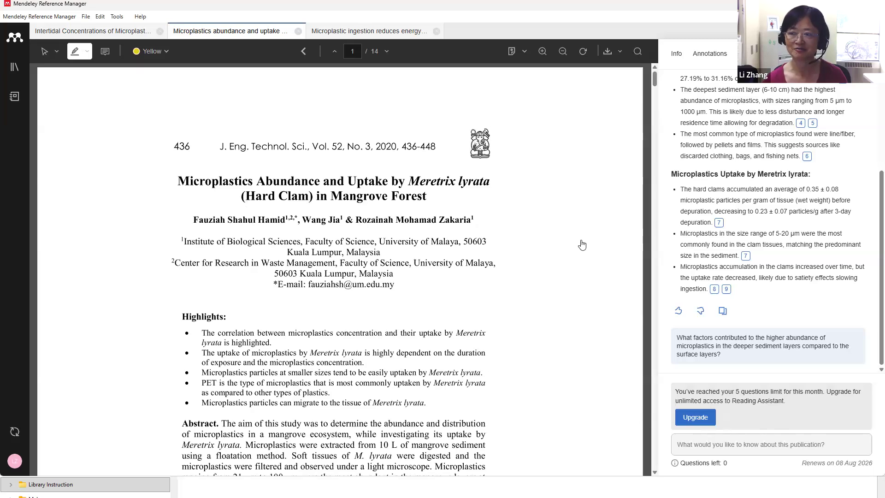
pyautogui.scroll(-4, 583, 245)
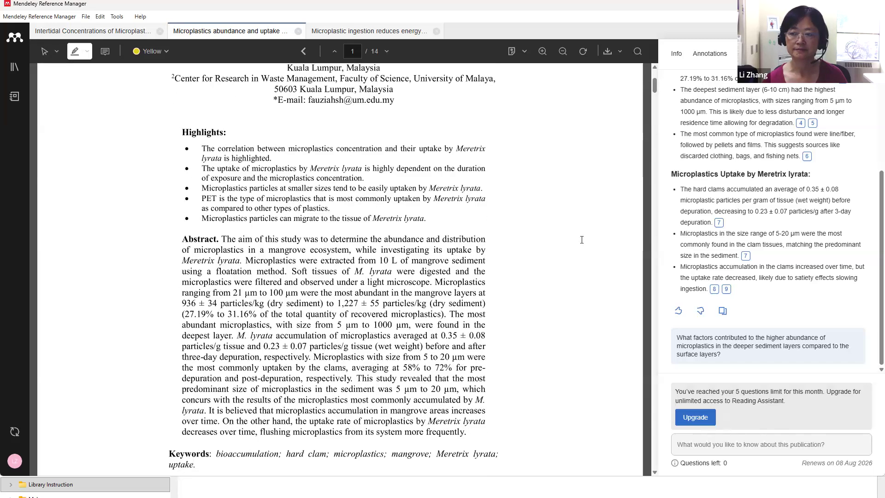
pyautogui.scroll(-1, 598, 172)
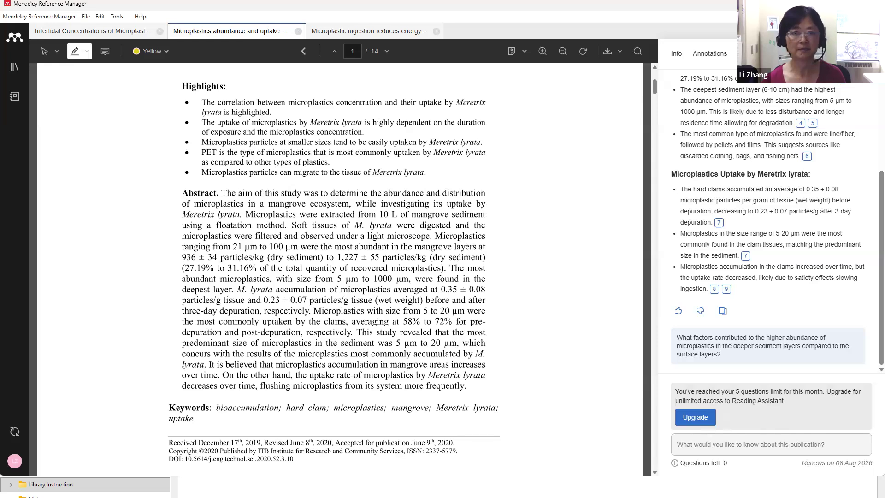
pyautogui.hotkey('alt', 'Tab')
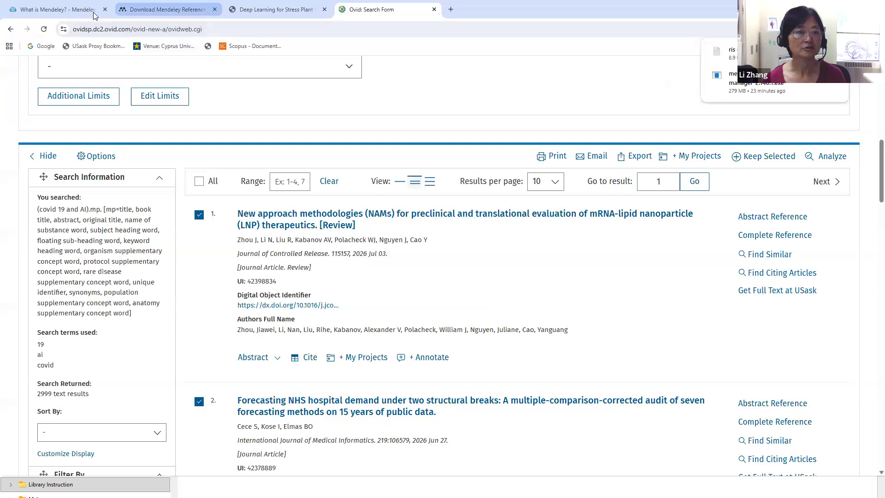
# Open the Mendeley download page and begin signing in, choosing another sign-in way
pyautogui.click(185, 10)
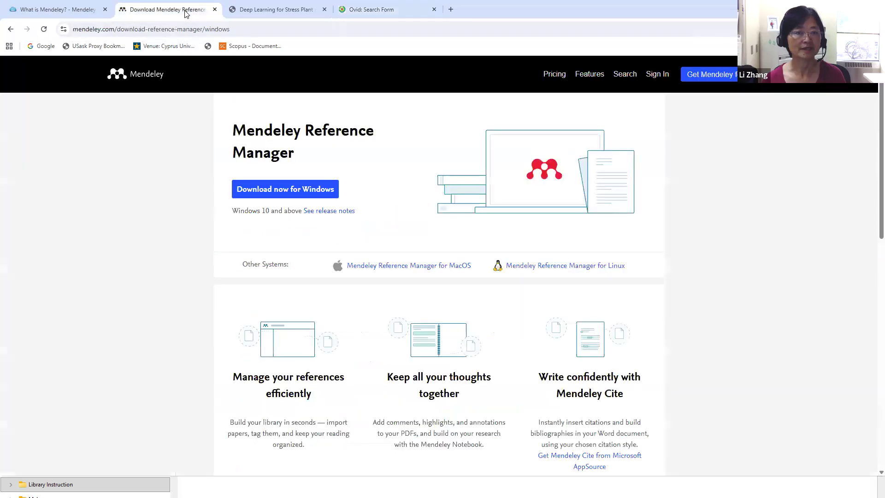
pyautogui.click(657, 80)
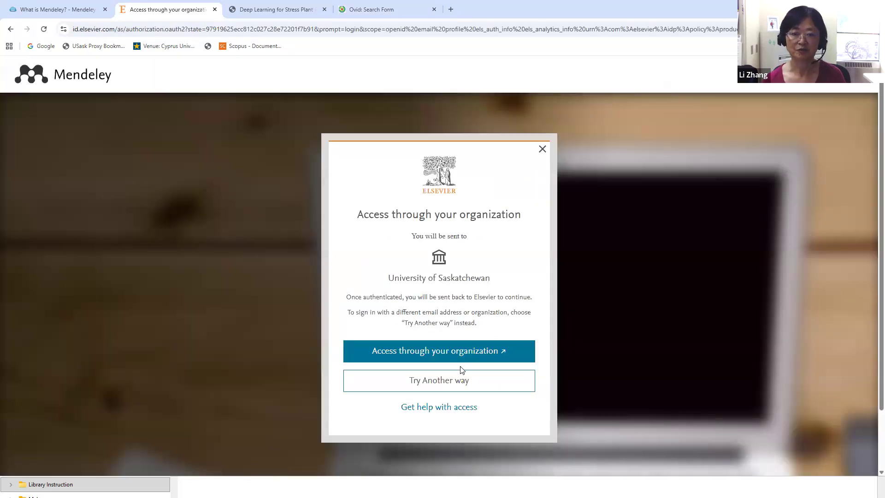
pyautogui.click(454, 356)
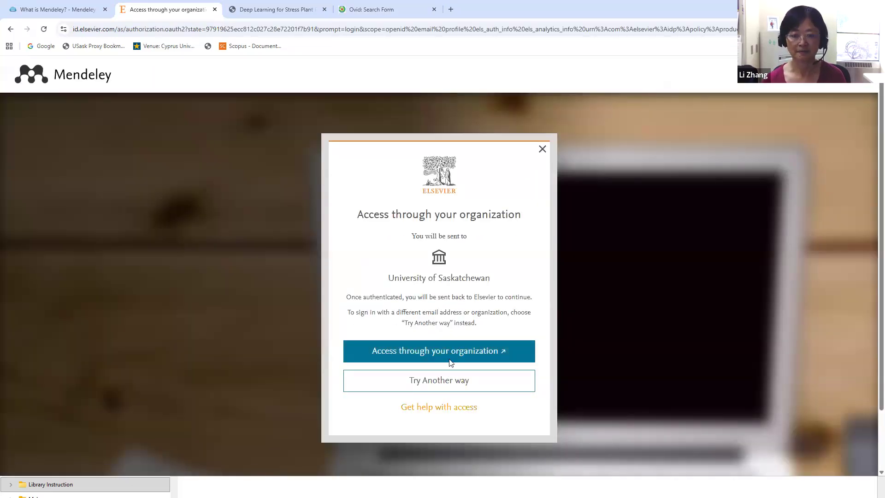
pyautogui.click(439, 386)
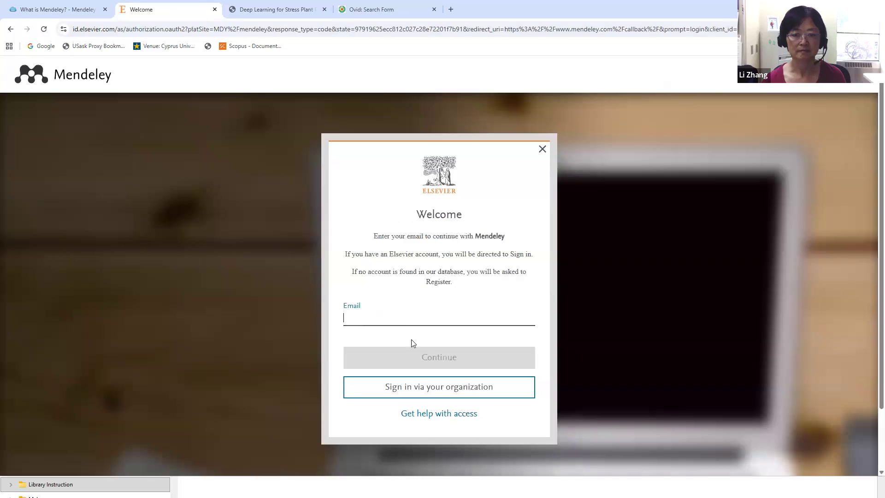
# Sign in with the suggested account e-mail and the account password
pyautogui.click(414, 309)
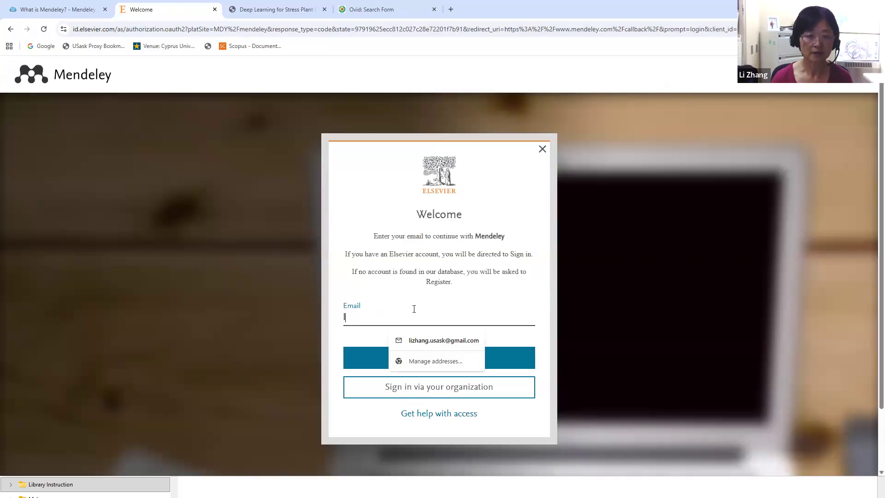
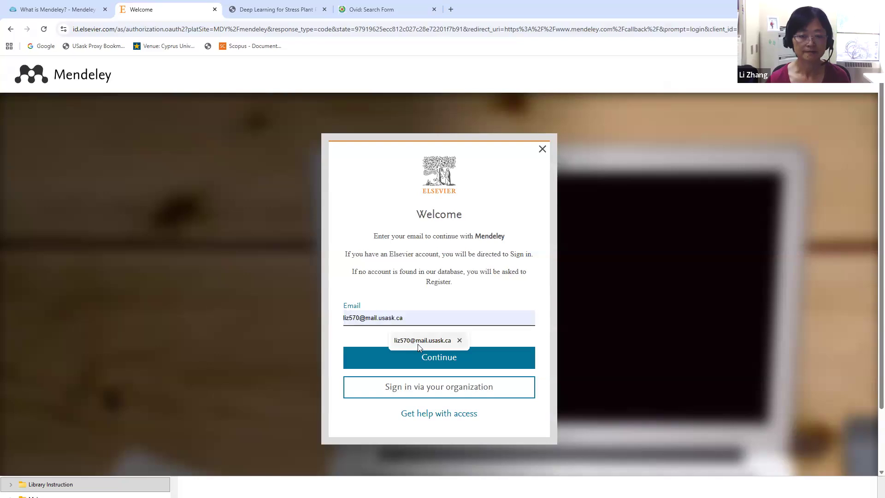
pyautogui.click(422, 340)
pyautogui.click(431, 366)
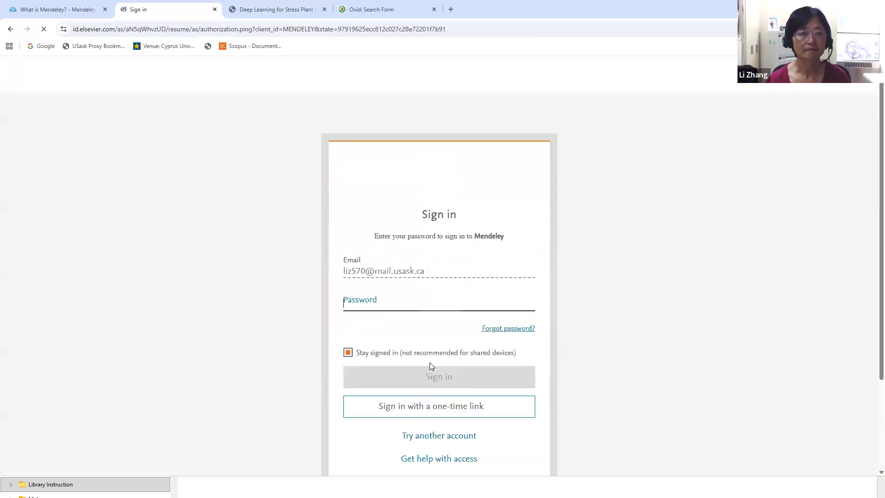
pyautogui.write('••••••••')
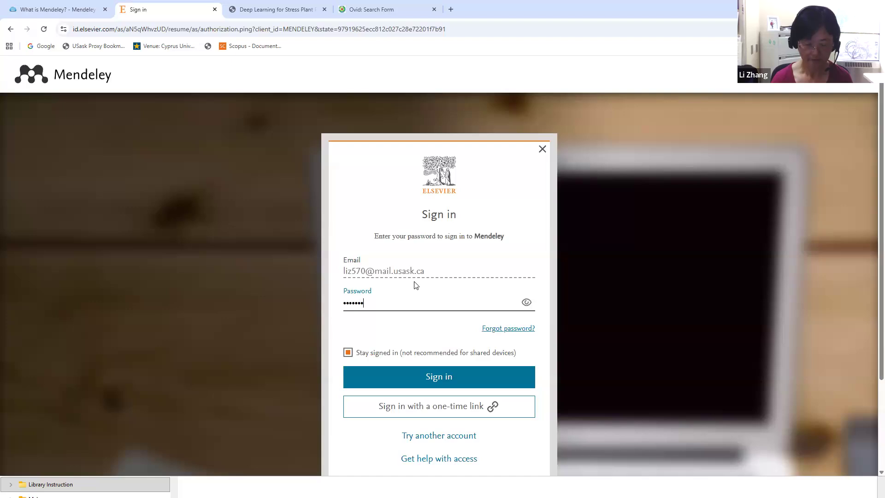
pyautogui.click(441, 373)
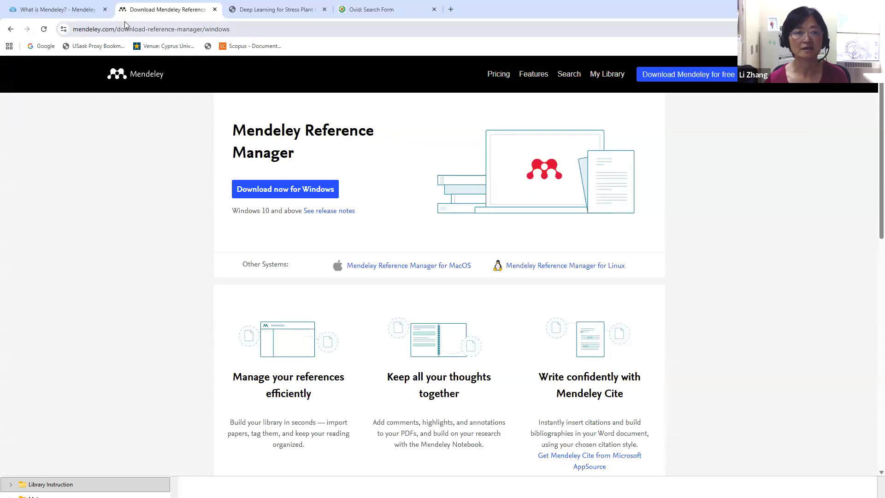
# Open All References in the web library and name a new collection 'Microplastics'
pyautogui.click(608, 79)
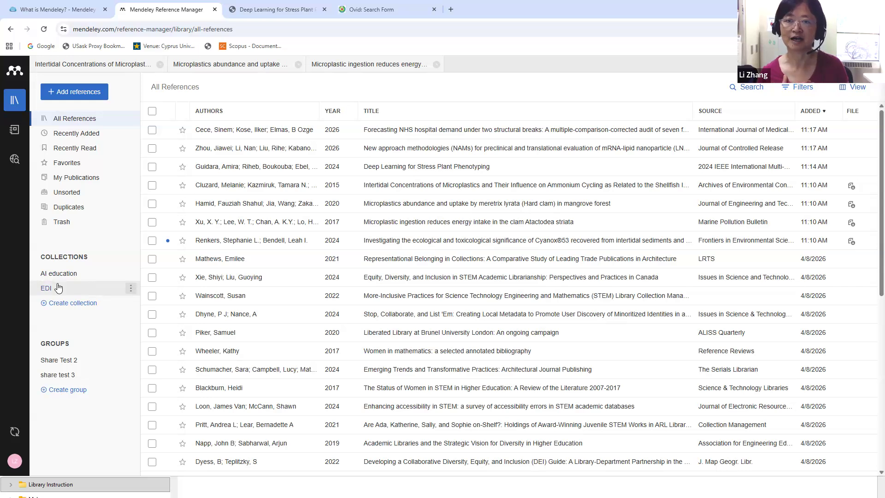
pyautogui.click(71, 304)
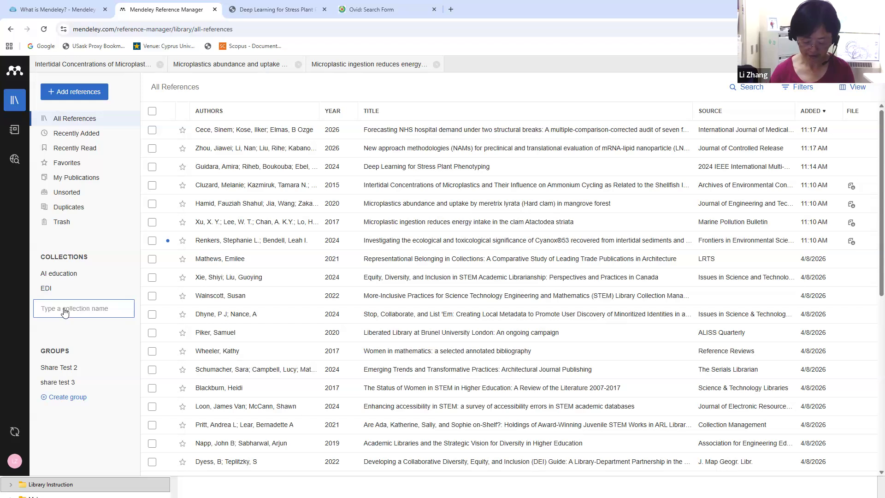
pyautogui.write('Micropla')
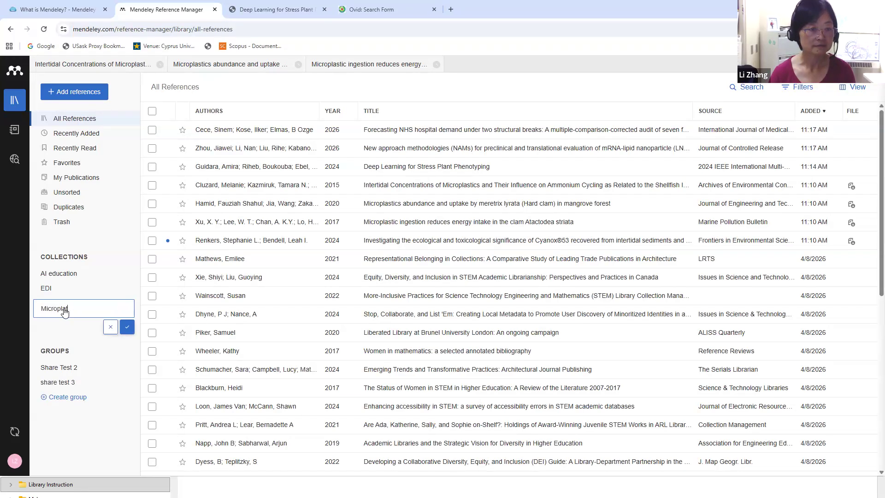
pyautogui.write('sti')
pyautogui.press('BackSpace')
pyautogui.press('BackSpace')
pyautogui.write('astics')
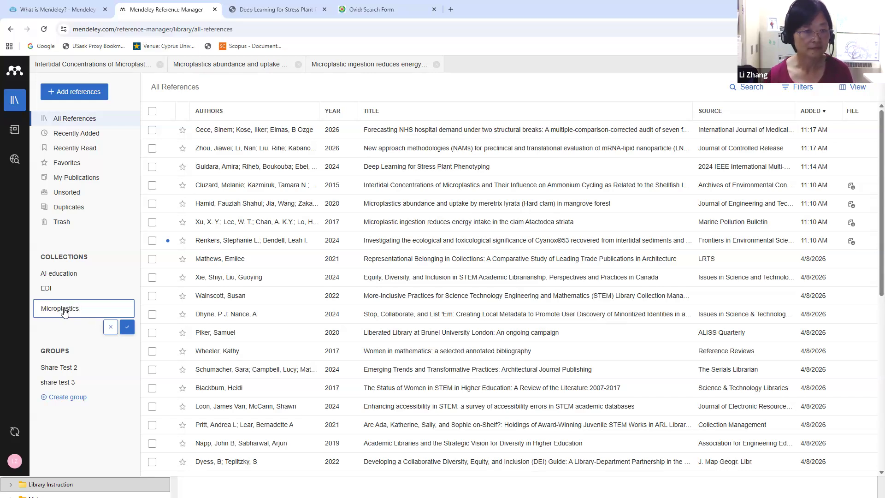
# Confirm the Microplastics collection and add the seven newest references to it
pyautogui.click(124, 326)
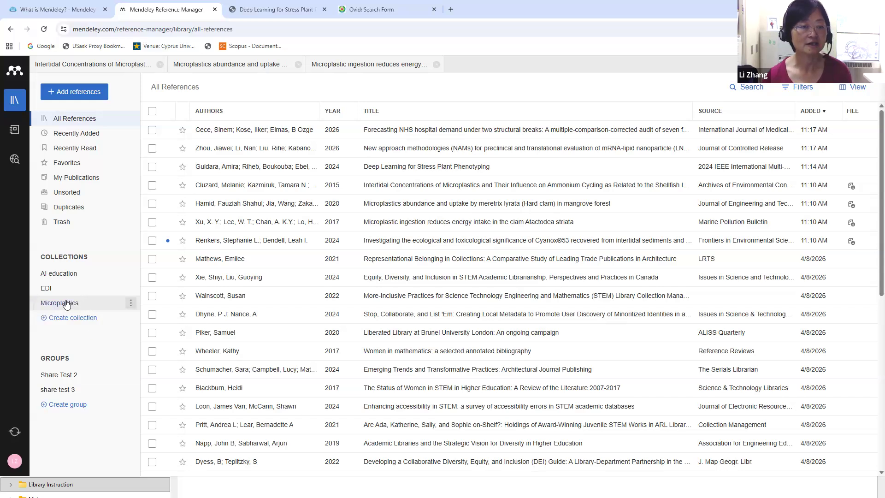
pyautogui.click(152, 131)
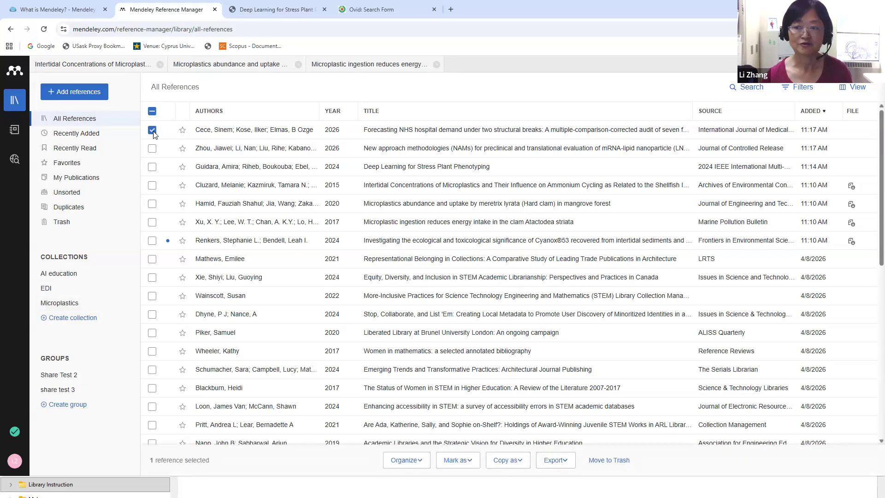
pyautogui.keyDown('shift'); pyautogui.click(152, 241); pyautogui.keyUp('shift')
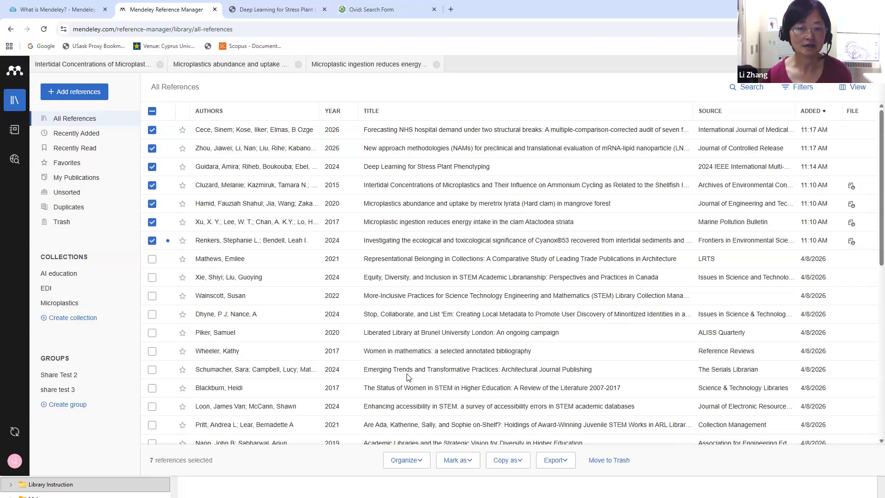
pyautogui.click(417, 463)
pyautogui.click(409, 397)
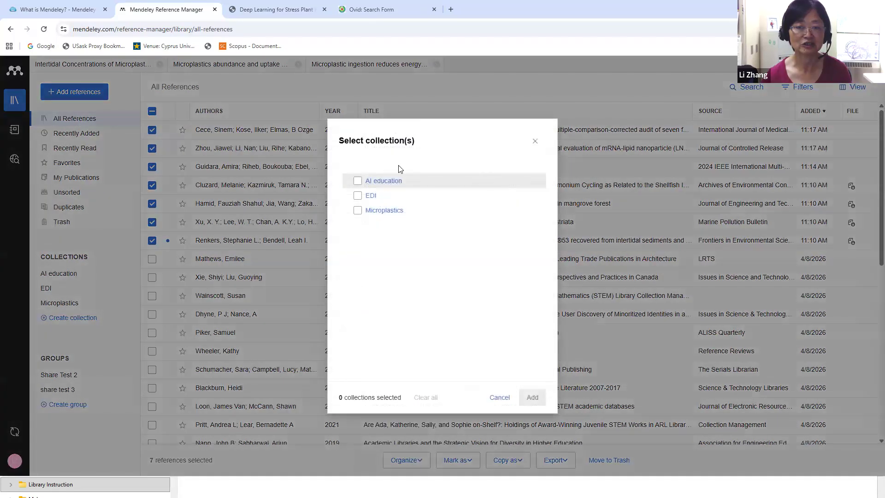
pyautogui.click(359, 211)
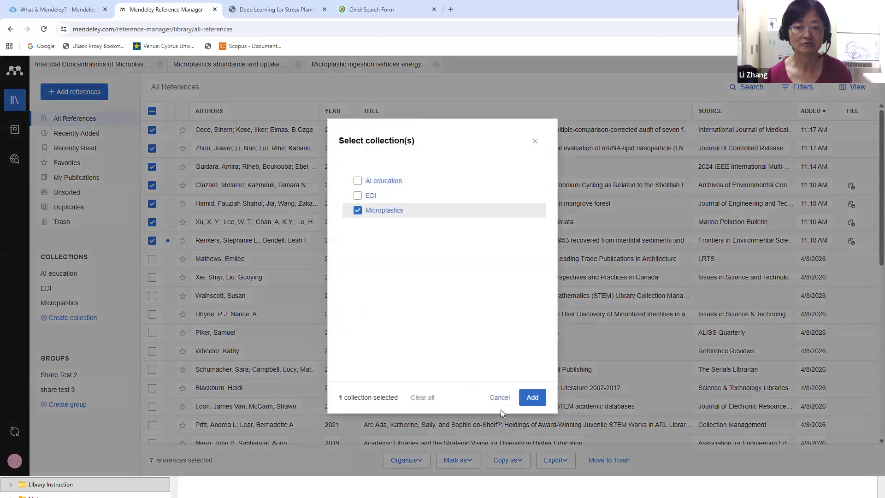
pyautogui.click(531, 399)
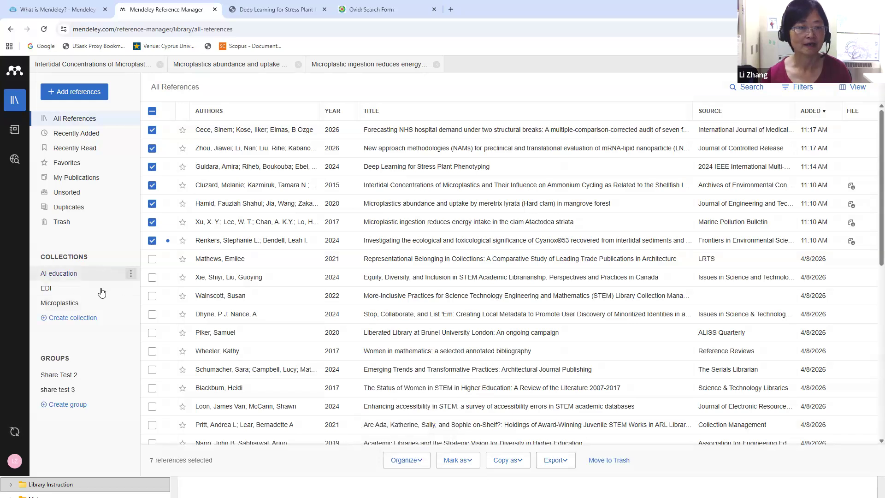
# Create a group named 'Project1 group' and show its manage, rename and delete options
pyautogui.click(63, 405)
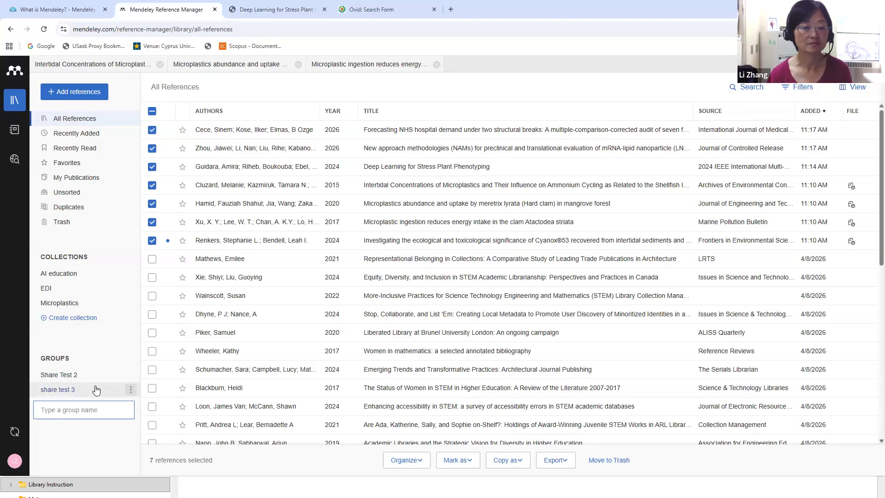
pyautogui.write('Pro')
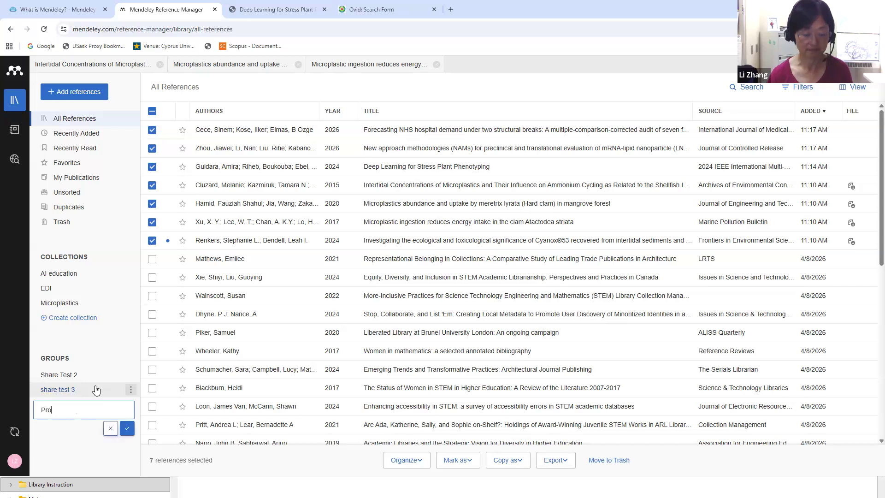
pyautogui.write('ject1')
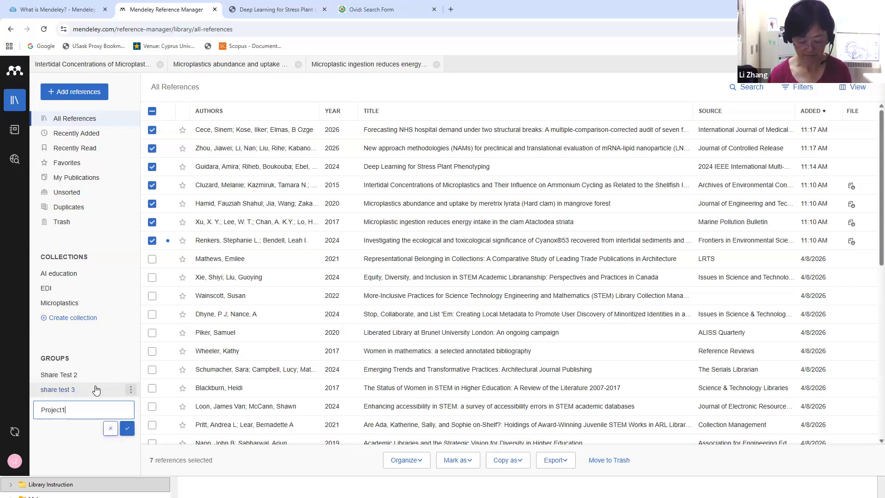
pyautogui.write(' group')
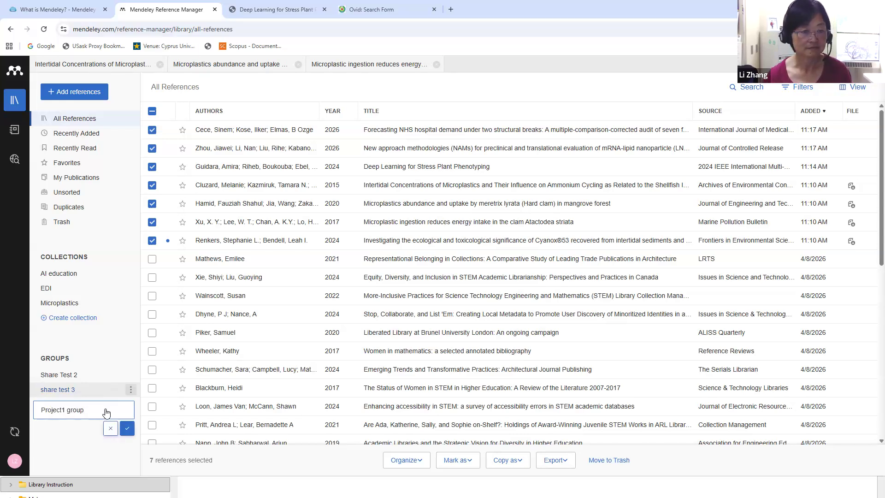
pyautogui.click(127, 428)
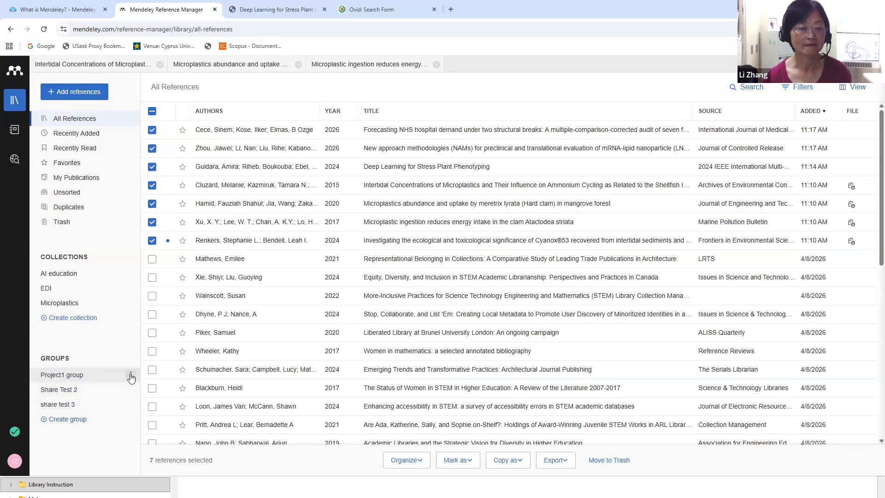
pyautogui.click(131, 375)
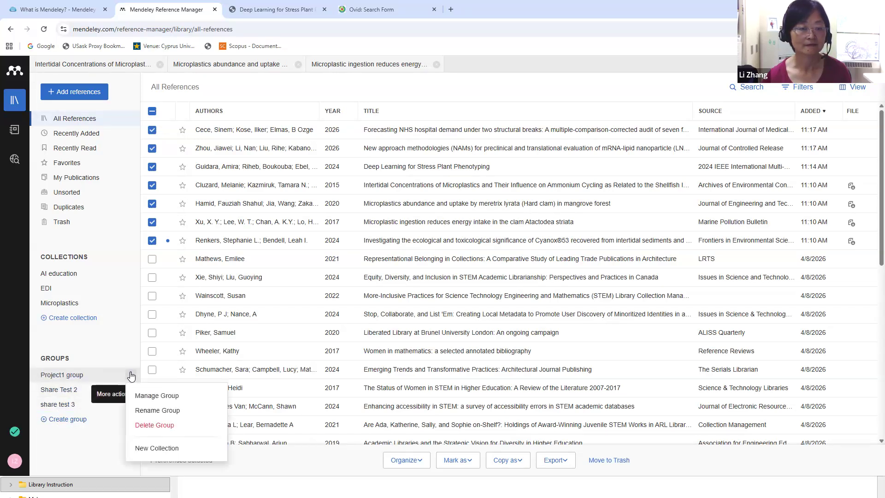
pyautogui.click(157, 395)
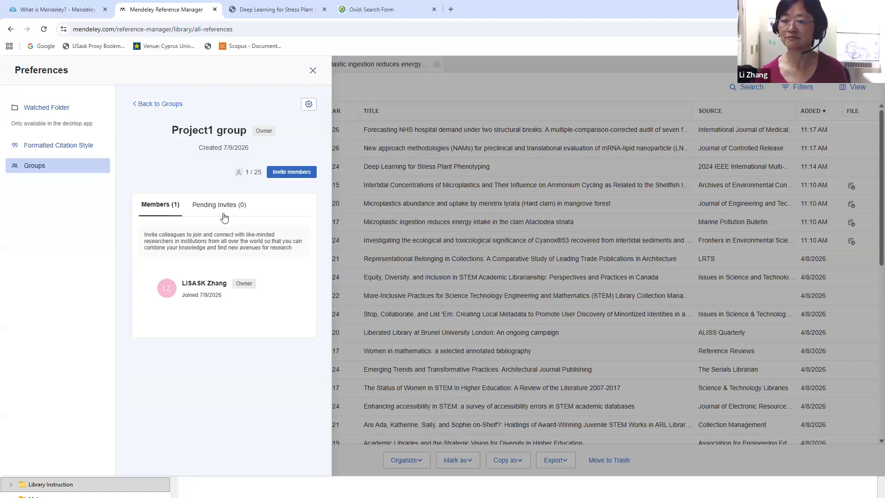
pyautogui.click(313, 72)
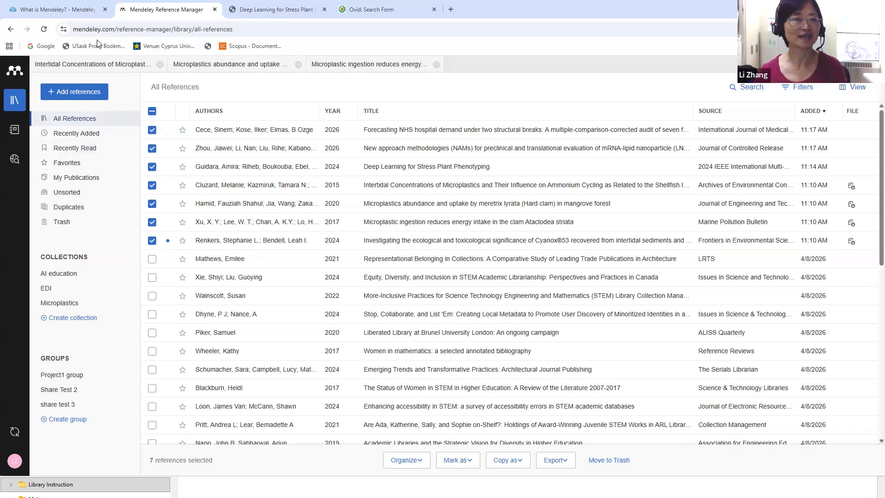
# From the What is Mendeley? guide, go to the usask.ca homepage and search 'mendeley guide'
pyautogui.click(75, 9)
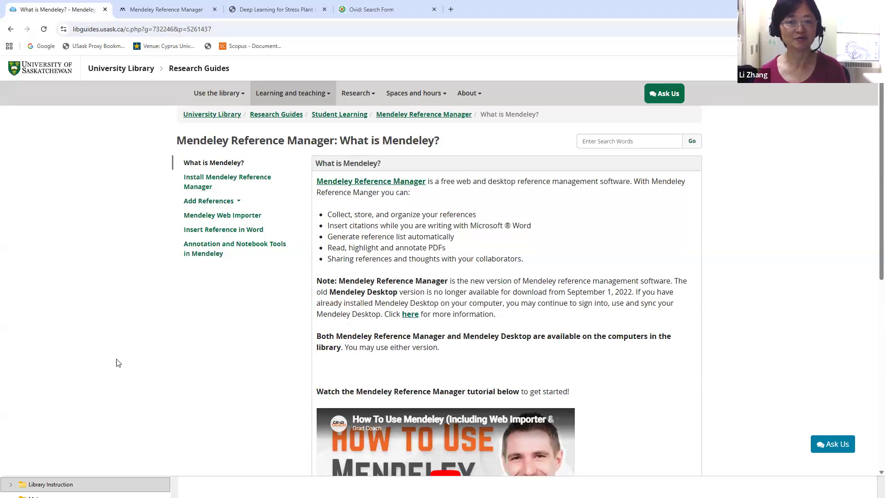
pyautogui.scroll(-3, 117, 363)
pyautogui.scroll(3, 118, 362)
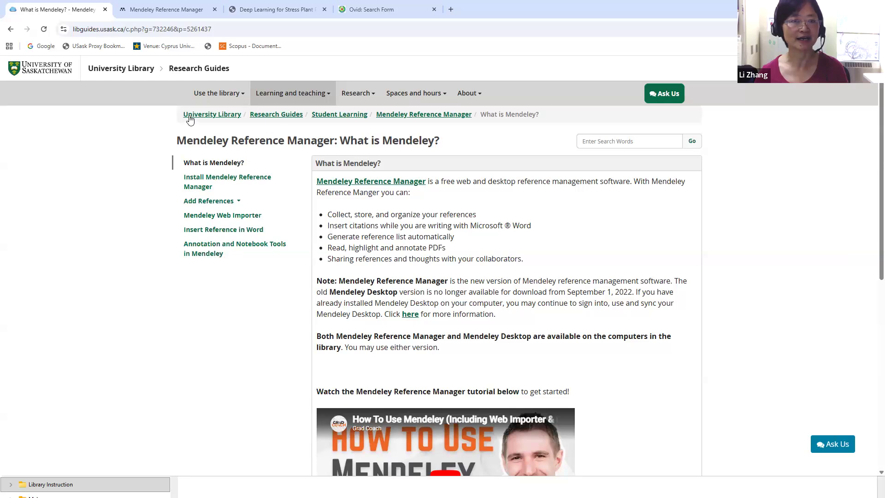
pyautogui.click(67, 71)
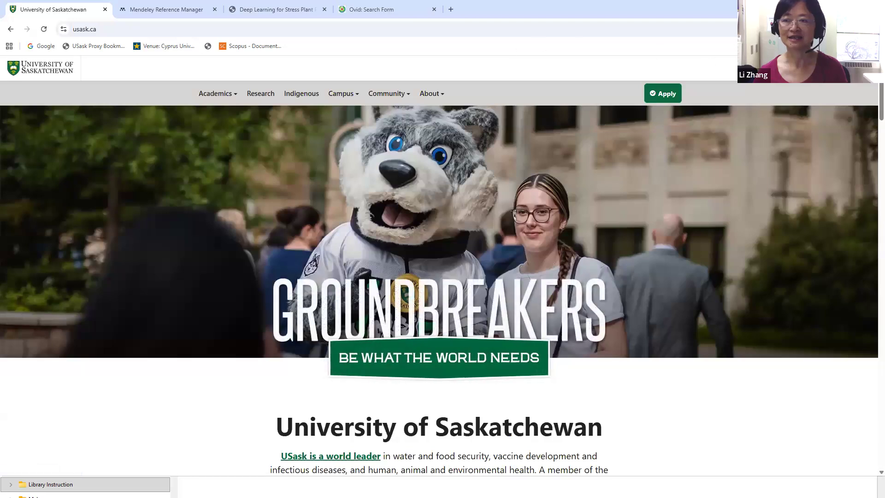
pyautogui.click(814, 69)
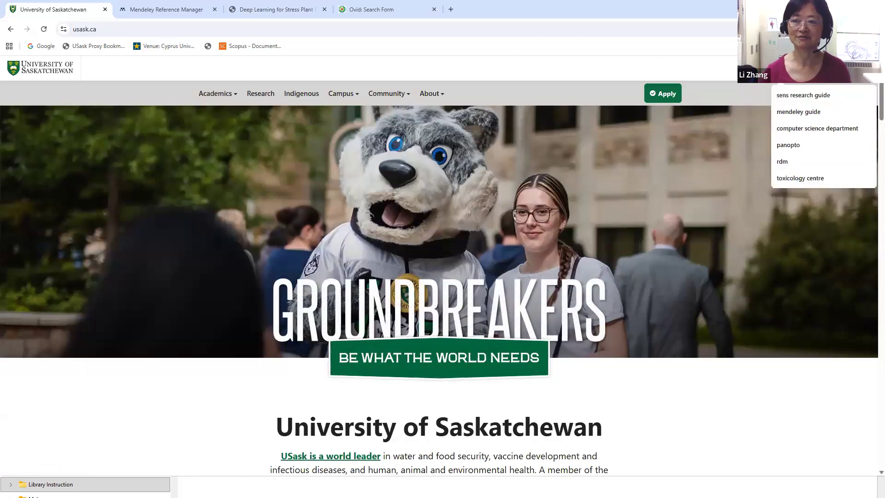
pyautogui.write('me')
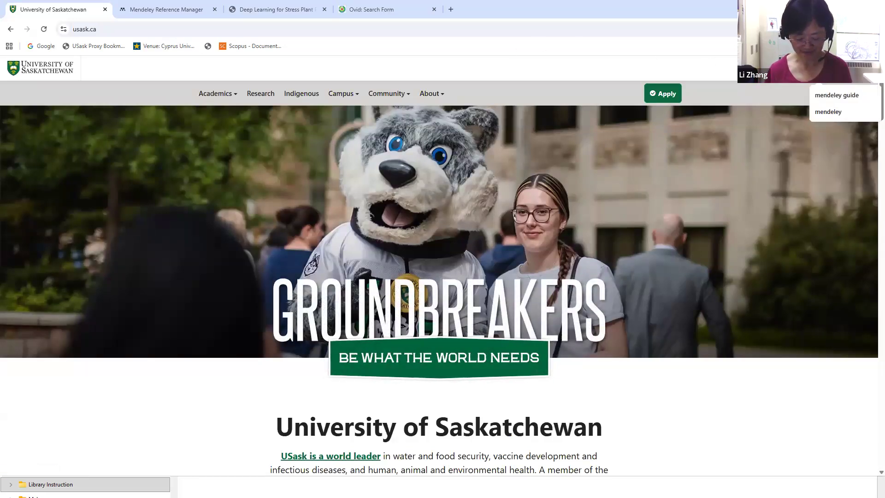
pyautogui.write('ndeley ')
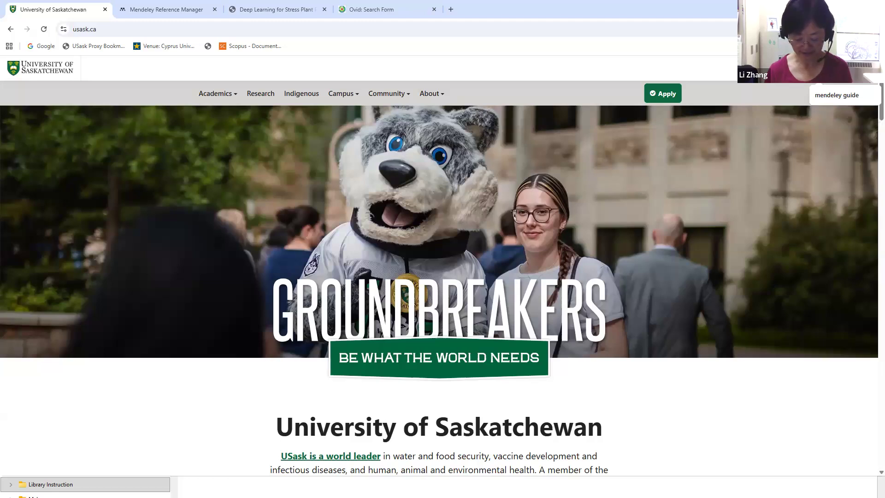
pyautogui.write('guide')
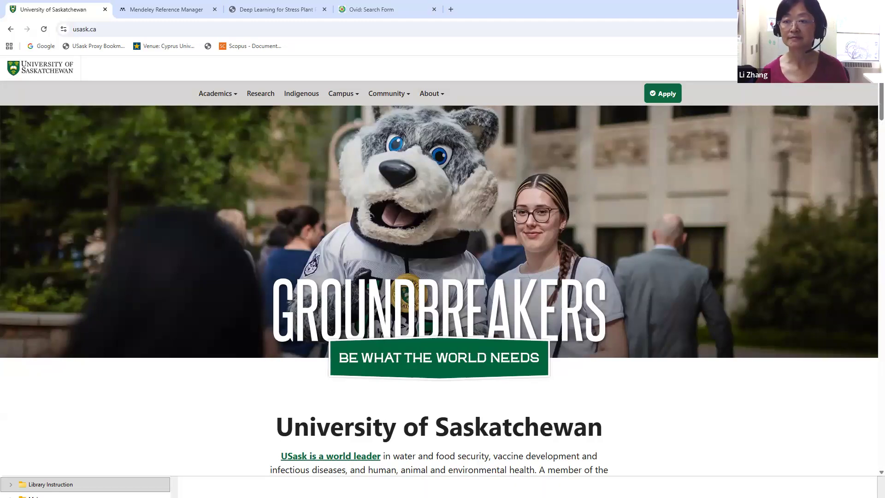
pyautogui.press('Return')
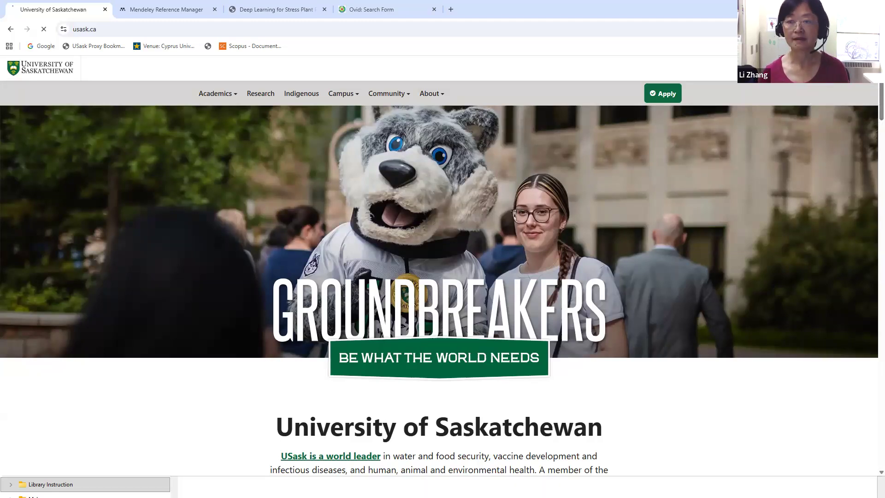
# Open the Insert Reference in Word result, then the What is Mendeley? and Install Mendeley Reference Manager pages
pyautogui.scroll(-2, 376, 224)
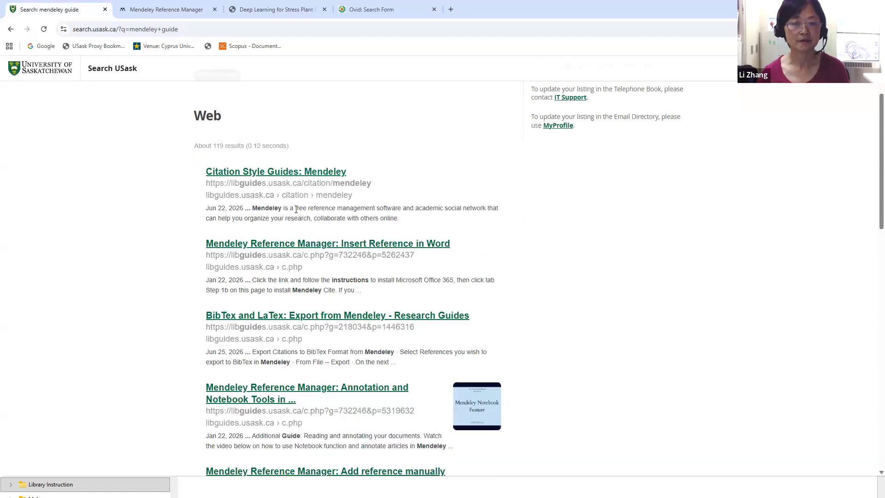
pyautogui.click(227, 246)
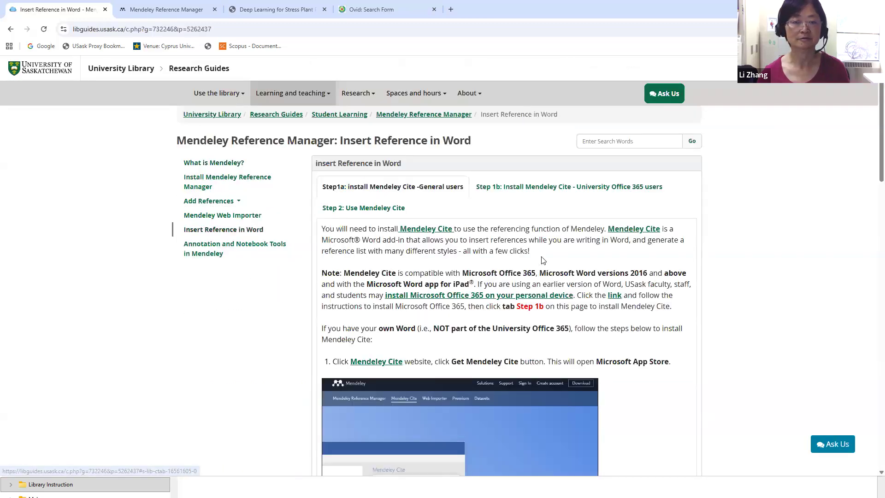
pyautogui.scroll(-2, 544, 260)
pyautogui.scroll(2, 461, 230)
pyautogui.click(378, 188)
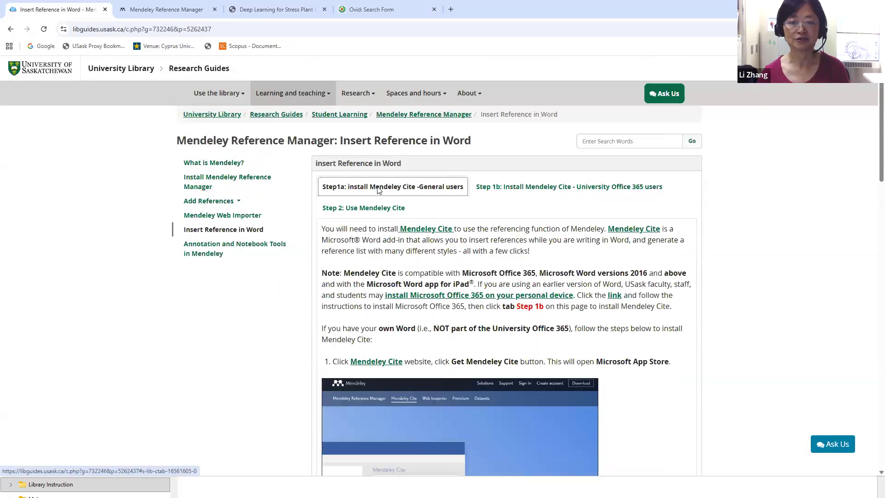
pyautogui.click(234, 166)
pyautogui.click(240, 183)
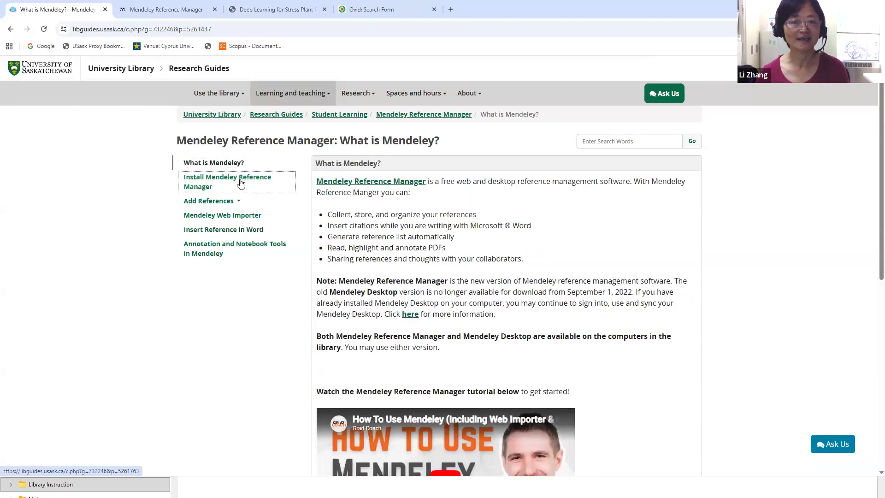
pyautogui.click(241, 184)
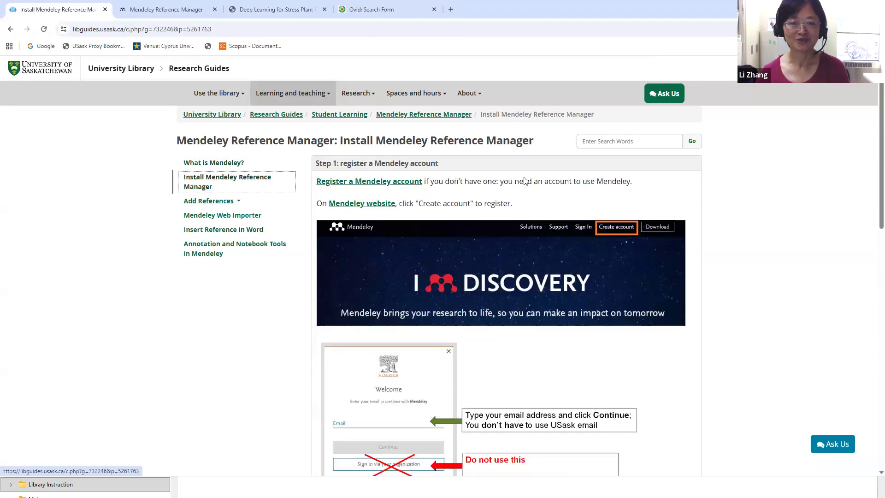
# Browse the Add References subpages, ending on Annotation and Notebook Tools in Mendeley
pyautogui.scroll(-3, 577, 276)
pyautogui.scroll(-2, 576, 277)
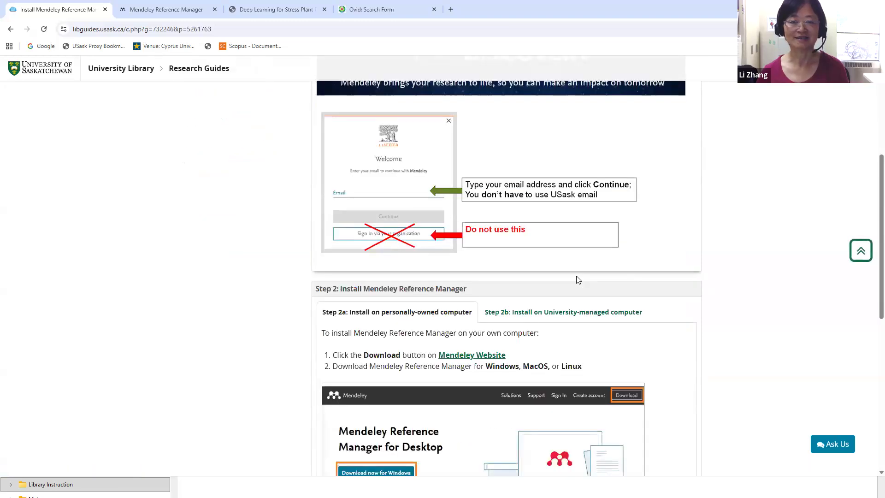
pyautogui.scroll(5, 577, 278)
pyautogui.scroll(-3, 578, 279)
pyautogui.scroll(3, 233, 184)
pyautogui.click(225, 202)
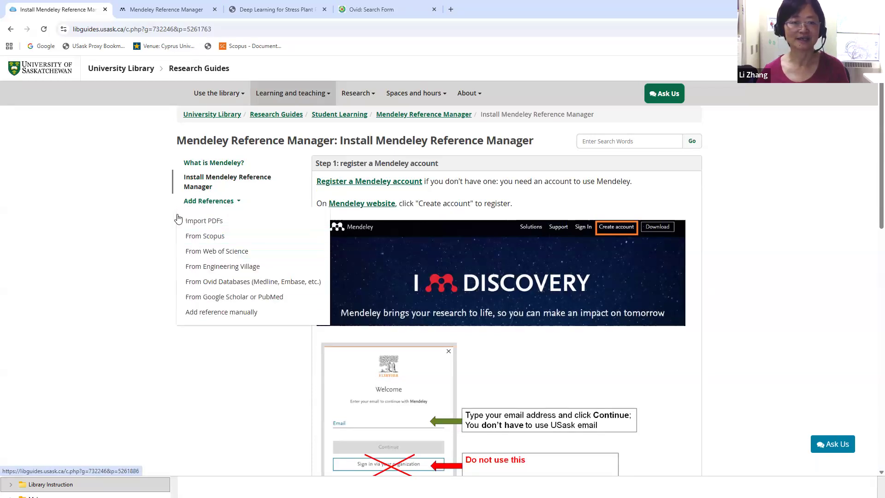
pyautogui.click(222, 232)
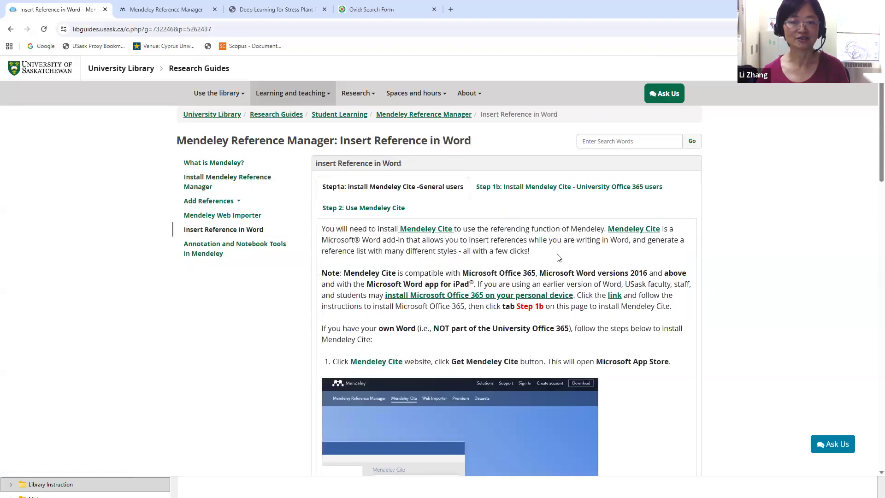
pyautogui.scroll(-2, 279, 196)
pyautogui.click(250, 164)
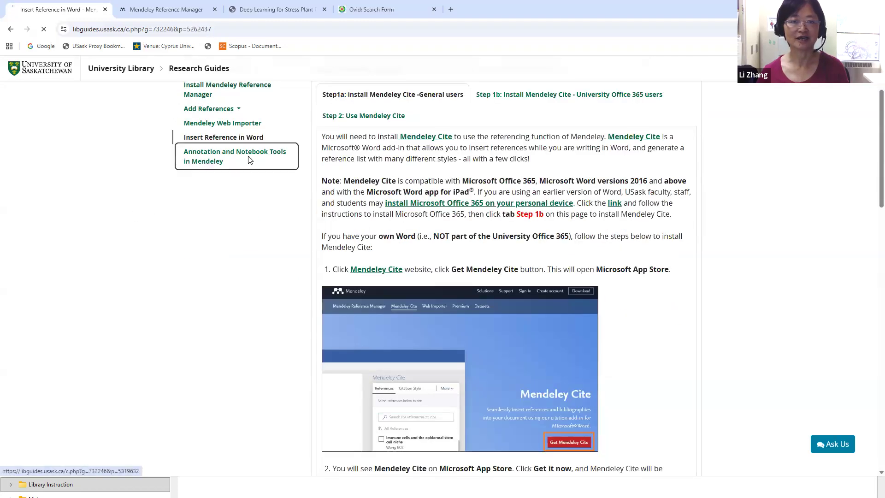
pyautogui.scroll(-7, 766, 292)
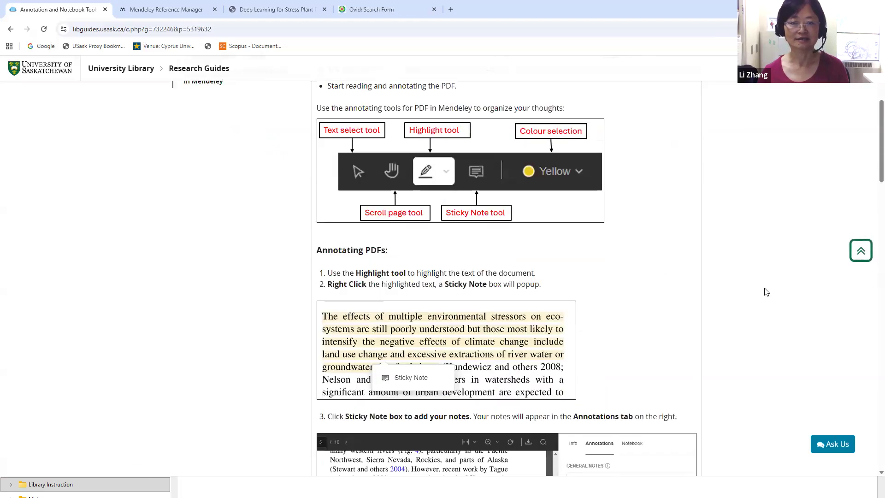
pyautogui.scroll(-5, 767, 292)
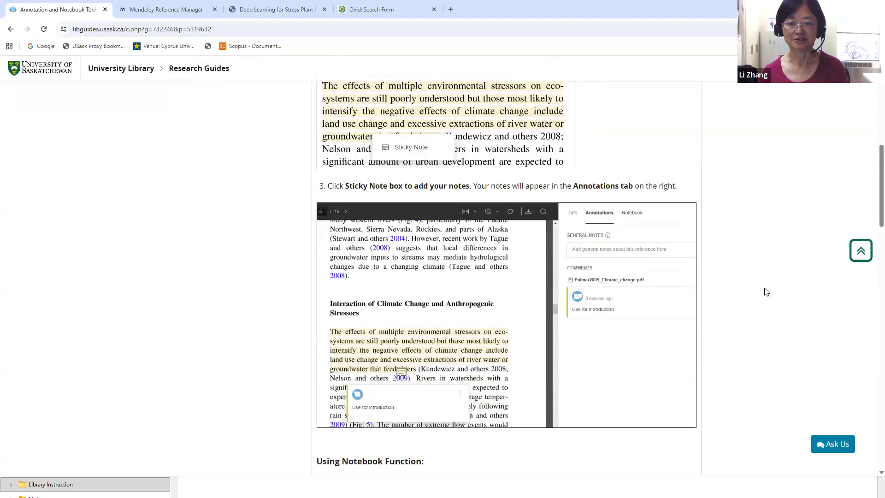
pyautogui.scroll(12, 767, 292)
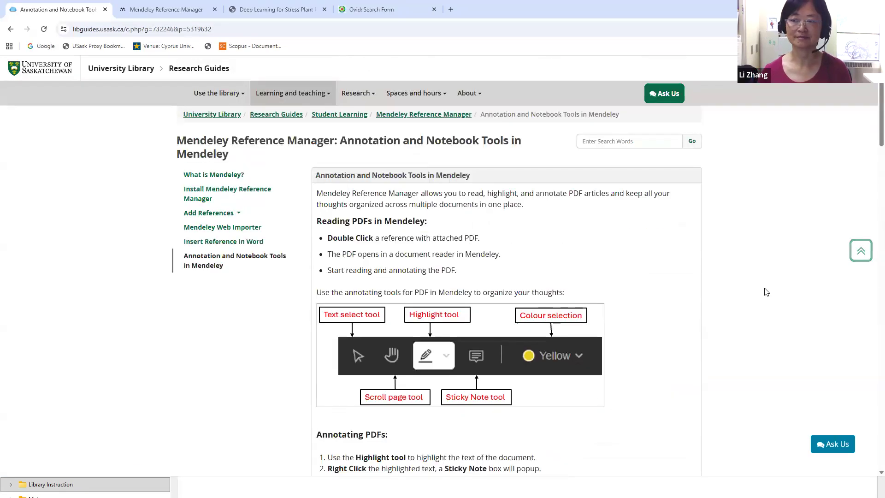
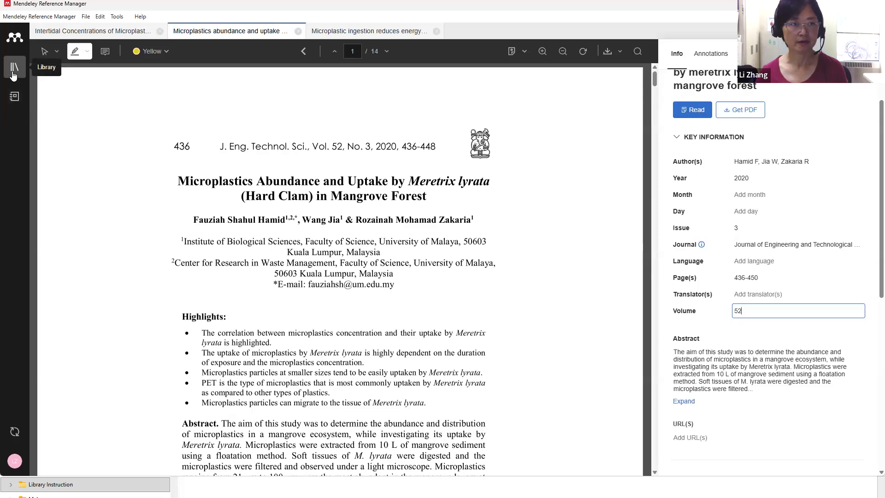
# Return to the All References list with the clam article's volume saved as 52
pyautogui.click(13, 75)
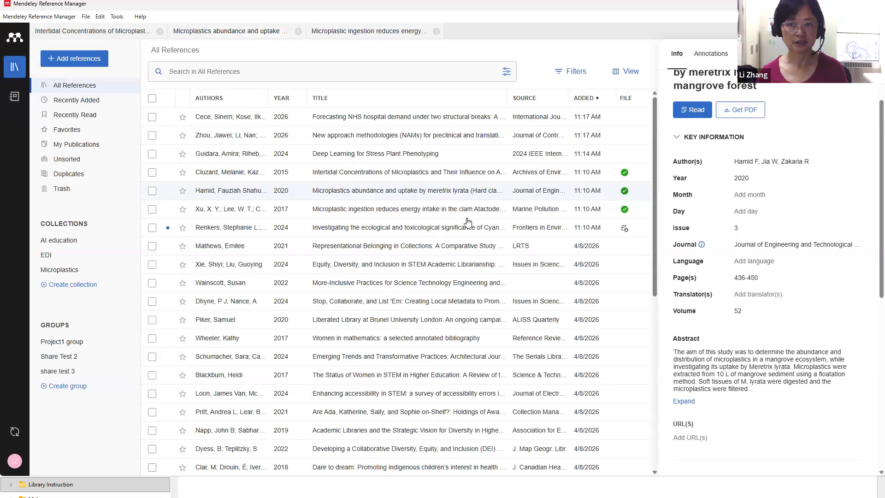
# From the library, bring up a blank Add reference manually form
pyautogui.click(374, 155)
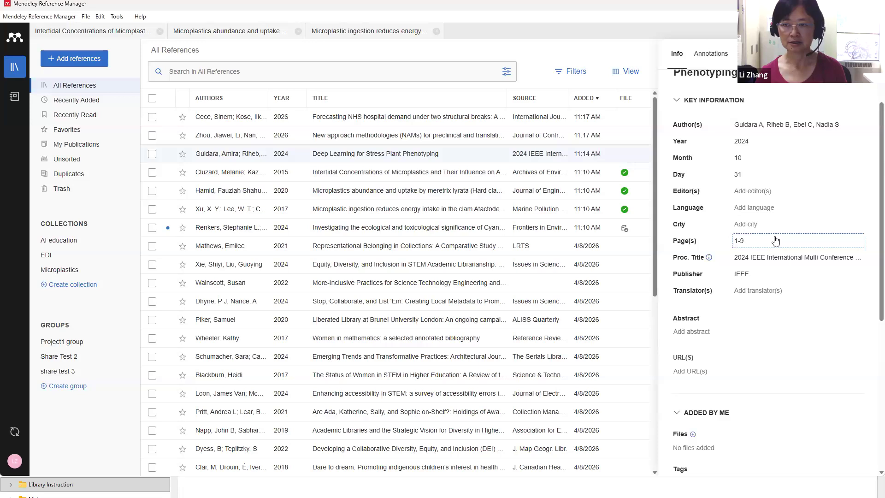
pyautogui.click(51, 64)
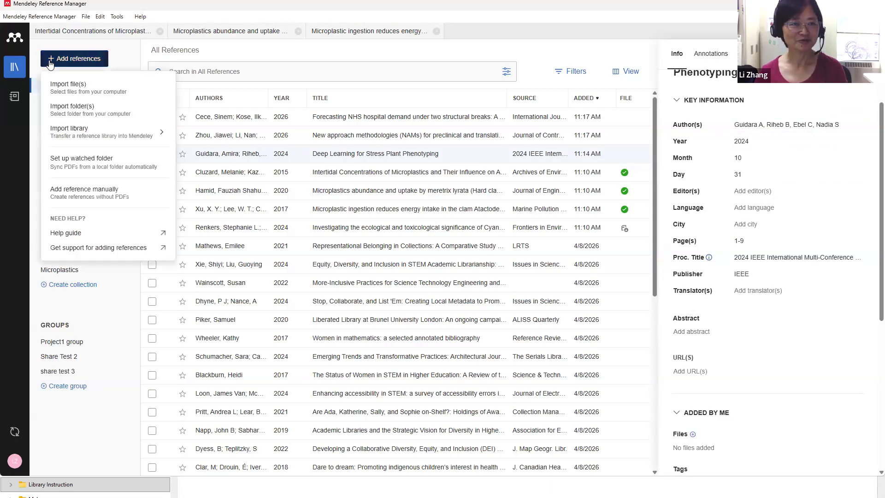
pyautogui.click(106, 199)
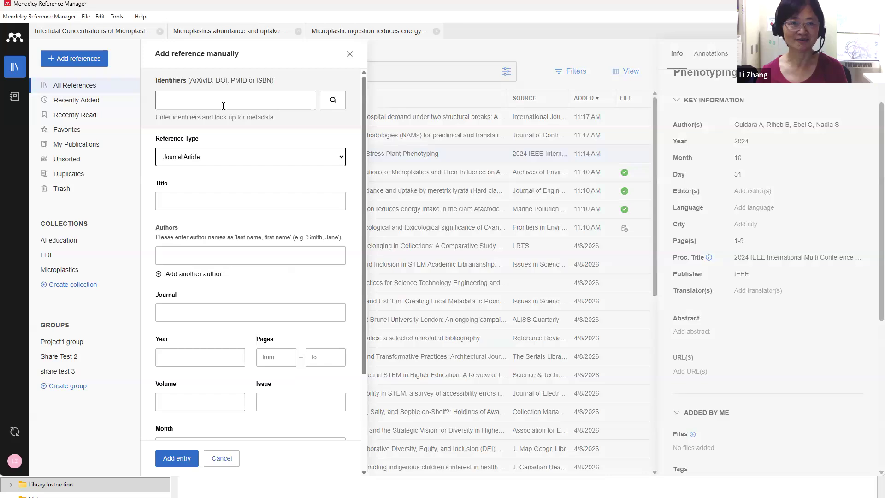
# Add a Report titled 'Canada Energy Strategy' by National Research Council, year 2025
pyautogui.click(345, 158)
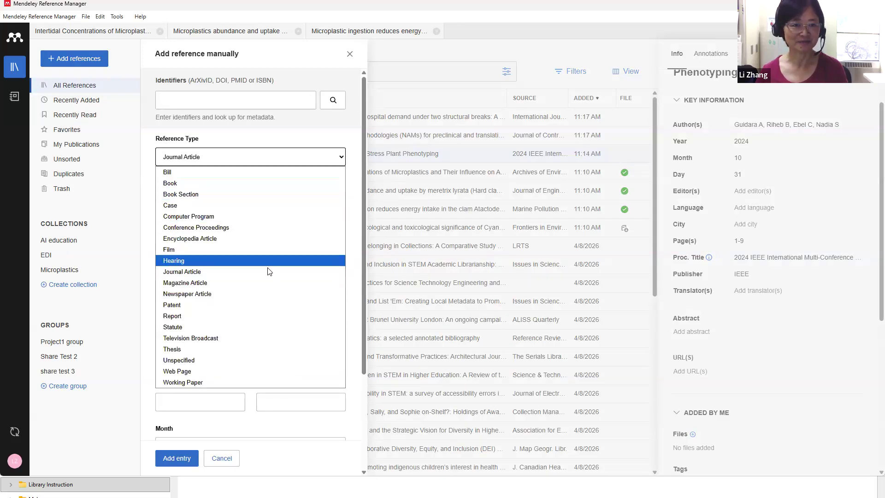
pyautogui.click(192, 316)
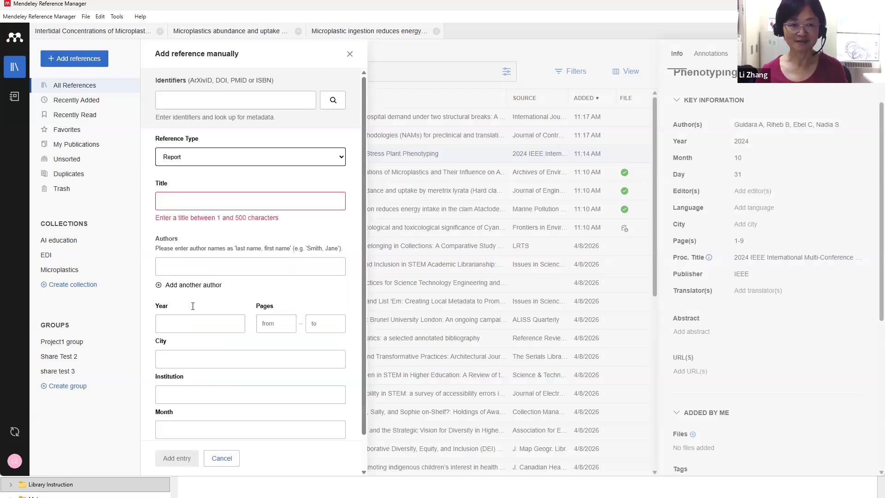
pyautogui.click(205, 201)
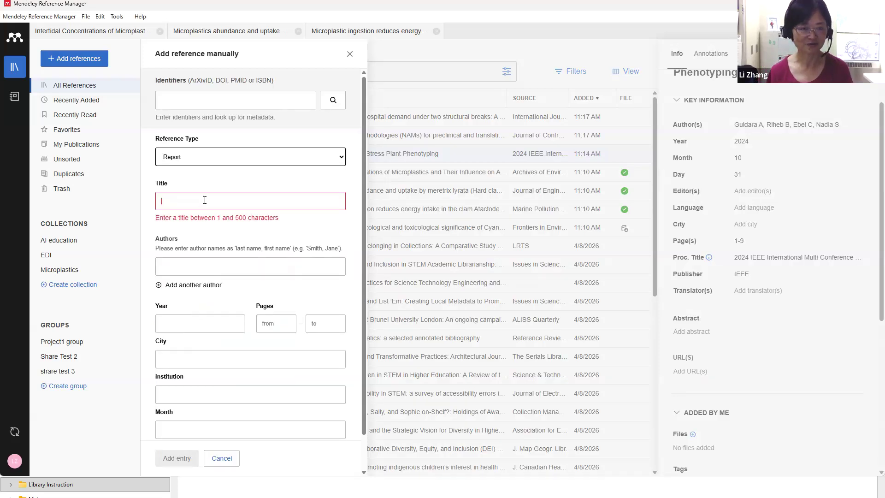
pyautogui.write('Ca')
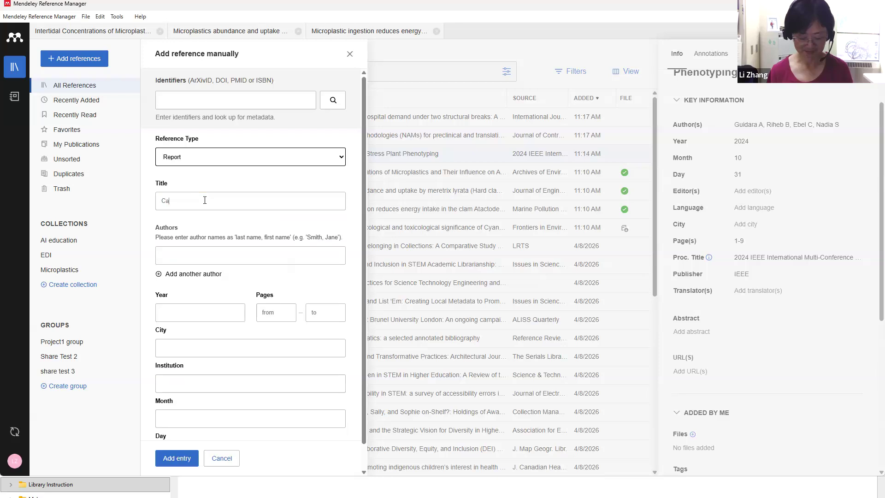
pyautogui.write('nada E')
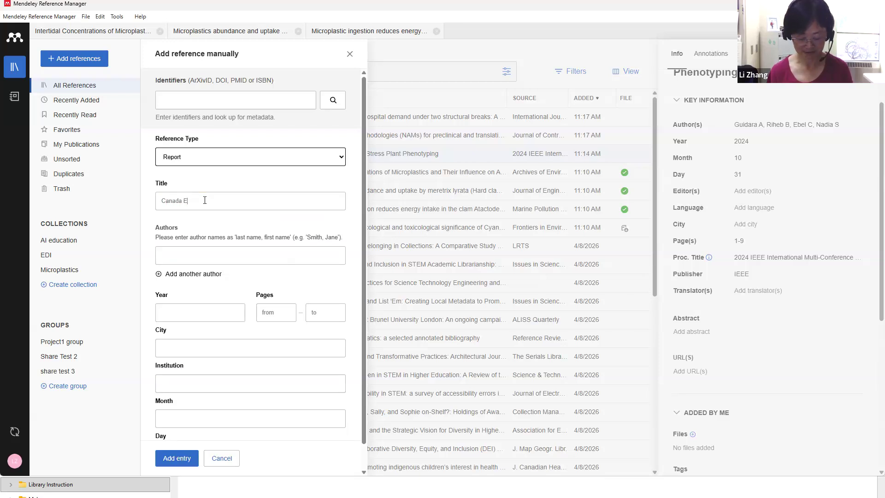
pyautogui.write('nergy Strategy')
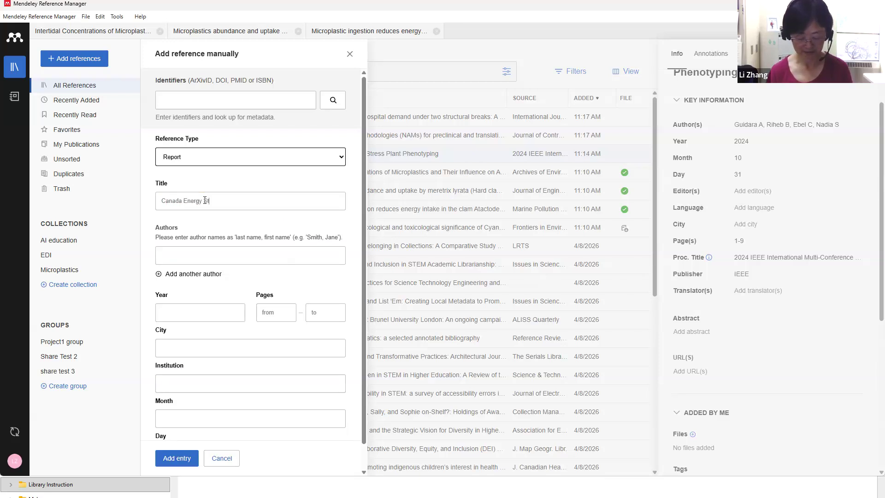
pyautogui.click(213, 258)
pyautogui.write('national')
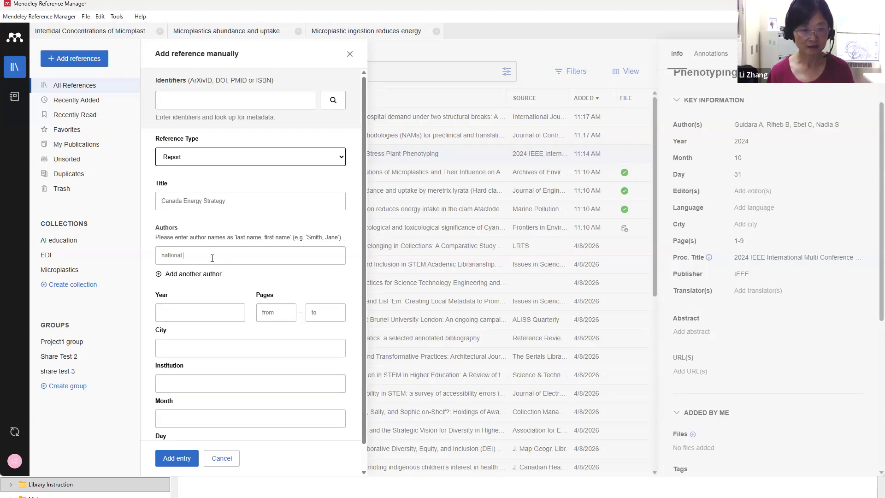
pyautogui.press('BackSpace')
pyautogui.press('BackSpace')
pyautogui.press('BackSpace')
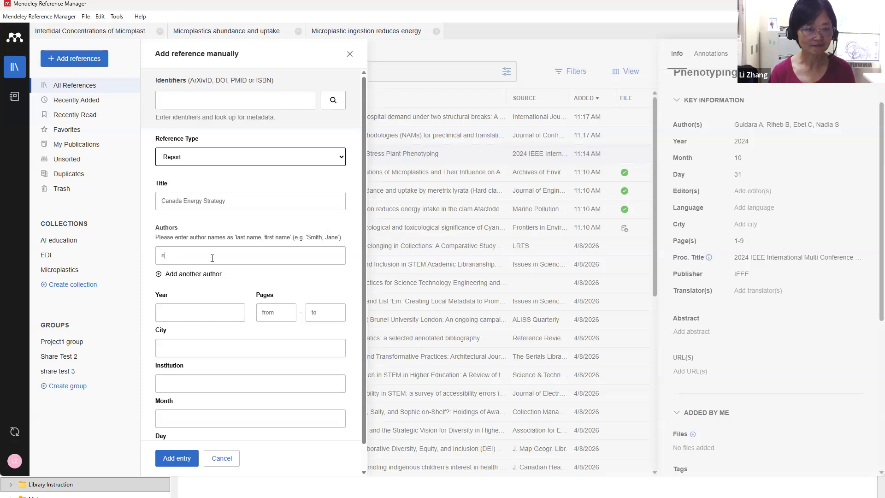
pyautogui.write('National')
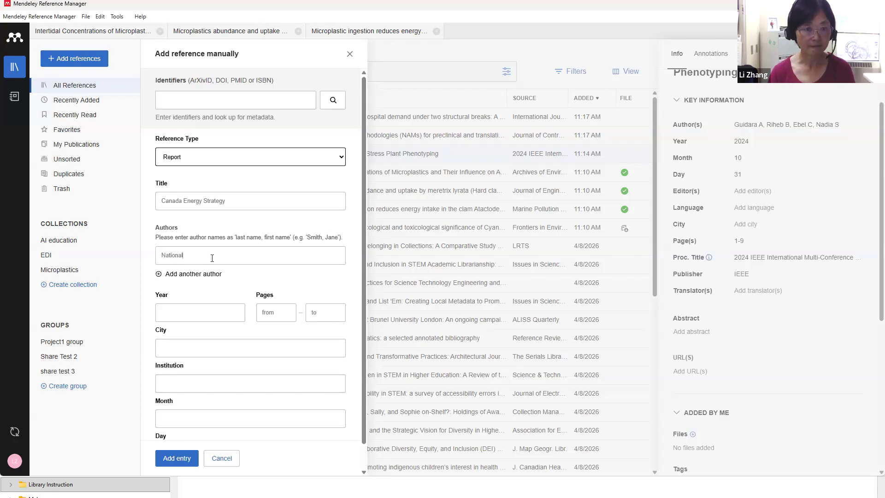
pyautogui.write(' Research C')
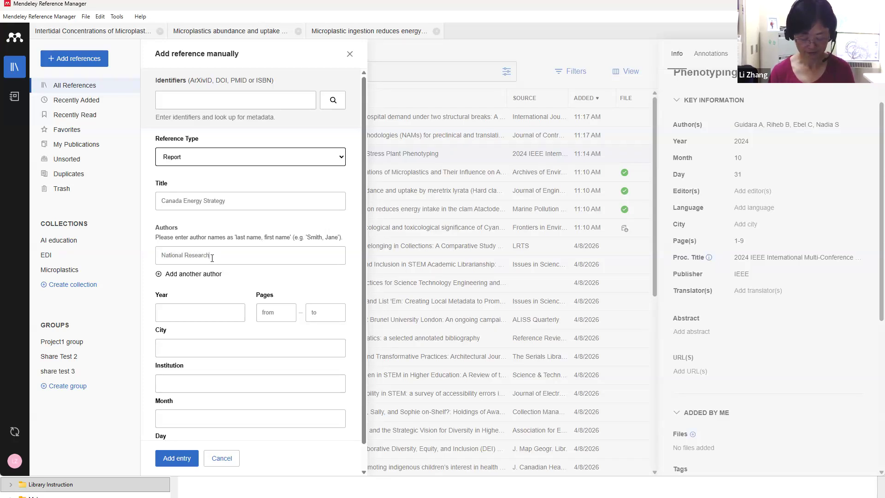
pyautogui.write('oounc')
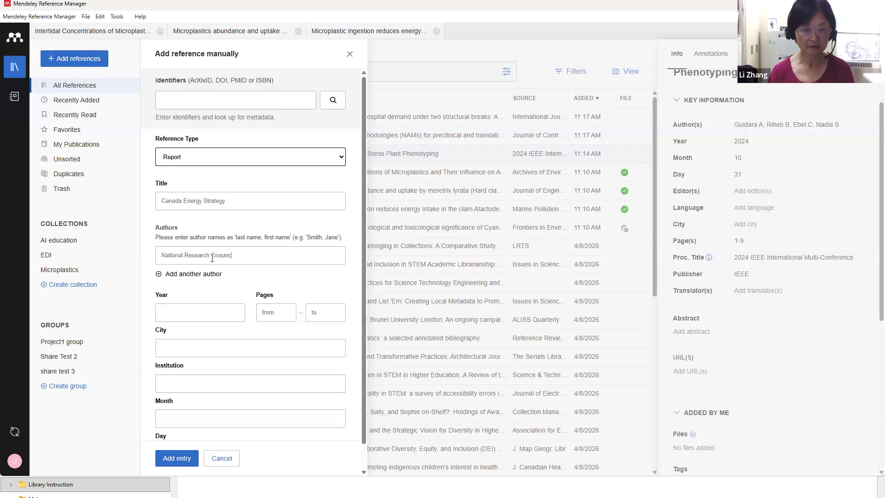
pyautogui.write('2025')
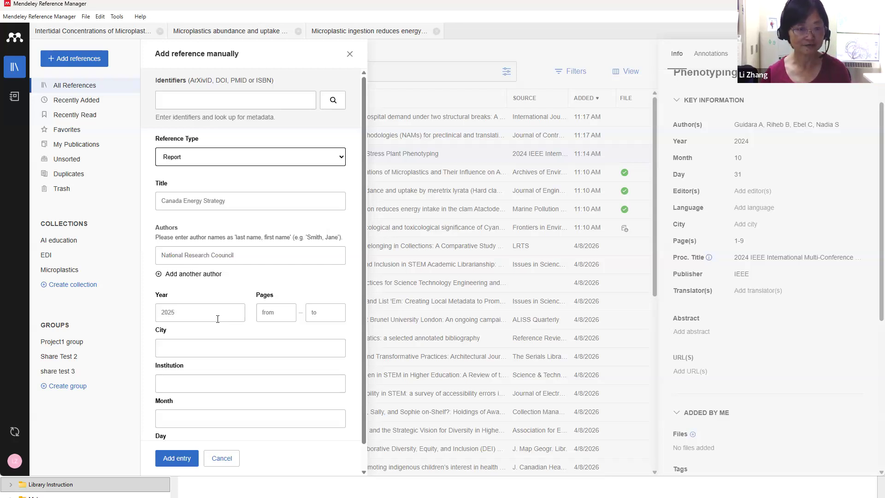
pyautogui.click(180, 464)
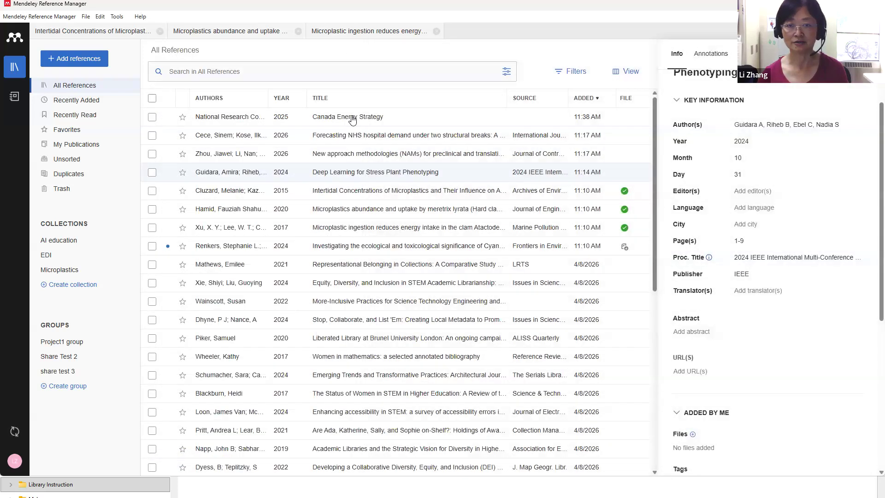
# View the Canada Energy Strategy entry's details, then show the Add references options
pyautogui.click(351, 120)
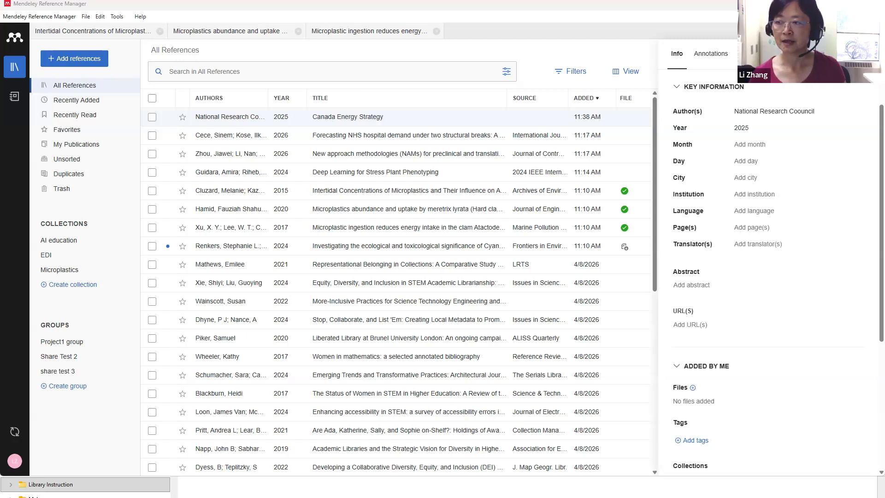
pyautogui.click(49, 67)
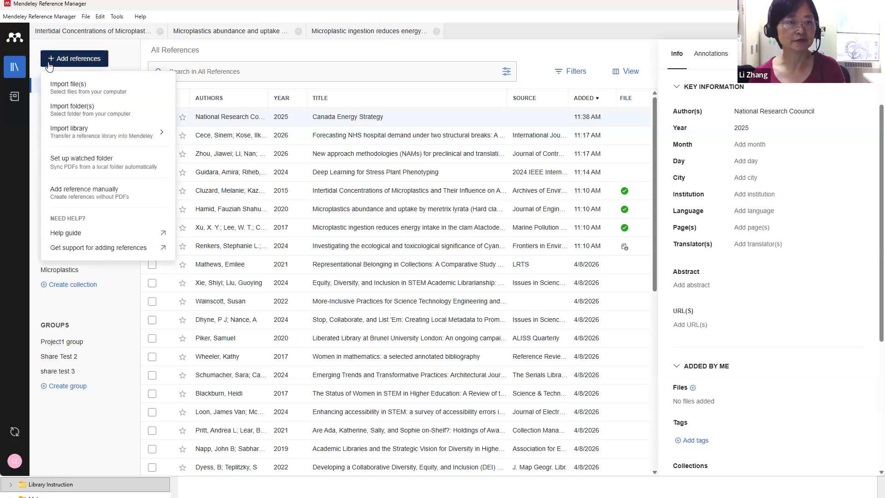
# Start a new manual reference and set its type to Web Page
pyautogui.click(74, 194)
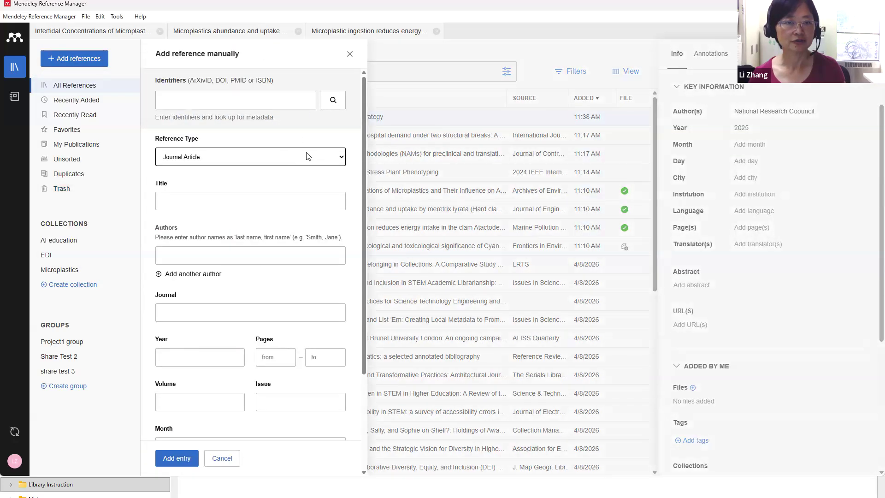
pyautogui.click(308, 156)
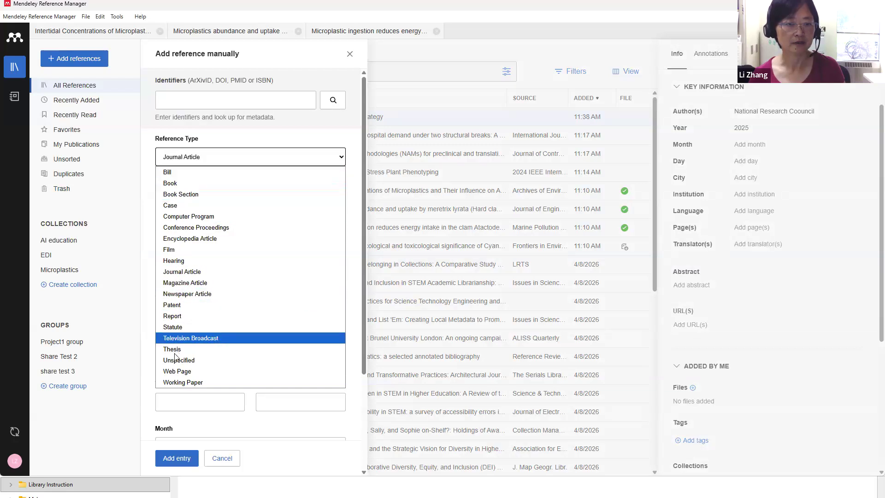
pyautogui.click(178, 371)
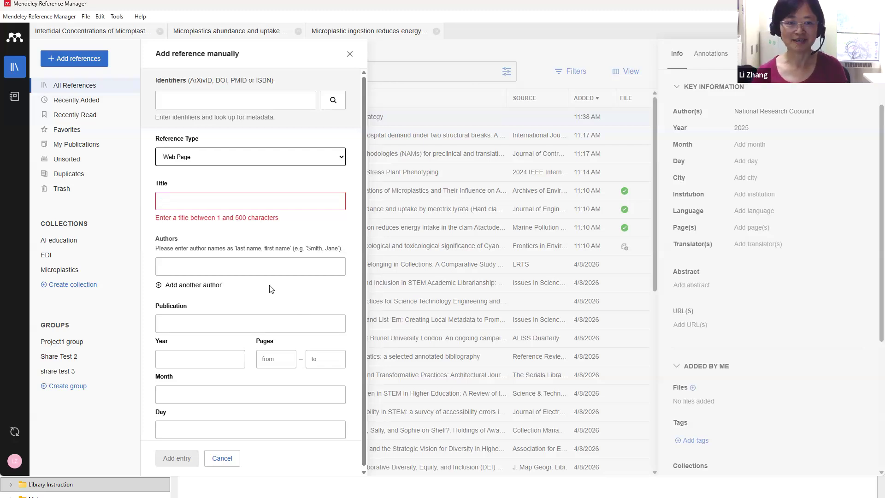
pyautogui.click(336, 158)
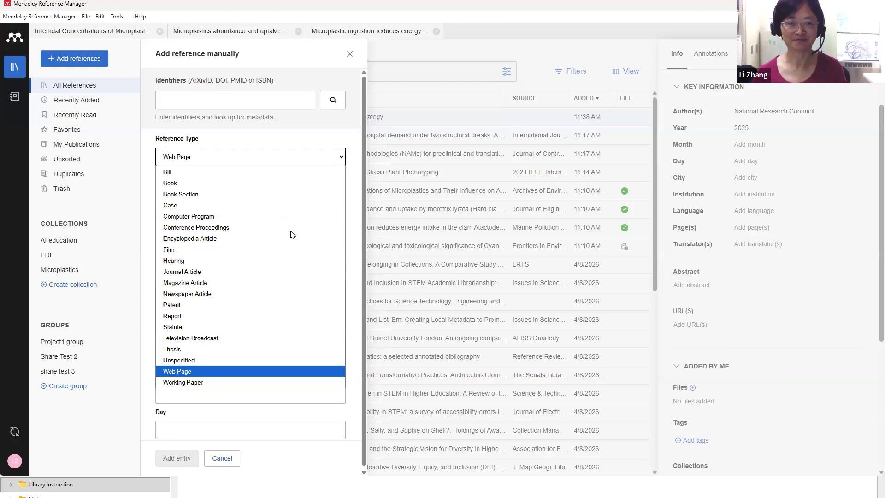
pyautogui.click(340, 159)
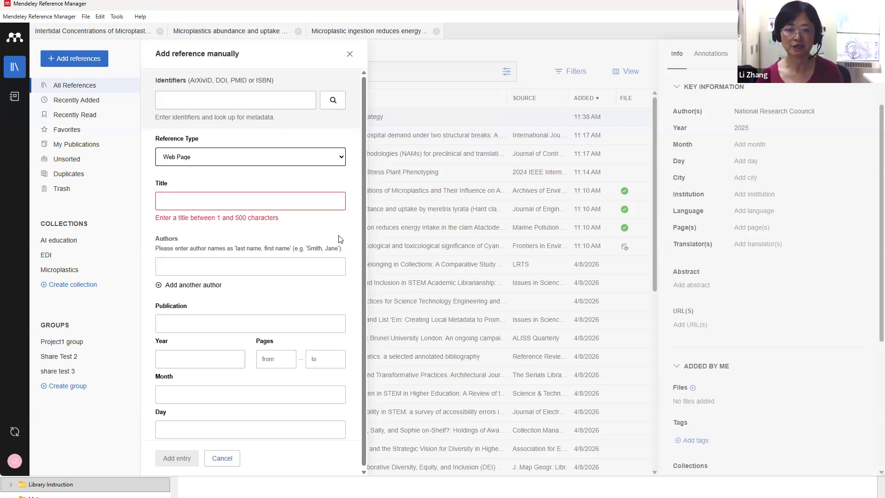
# Title the web page 'Wilkipedia' and save the entry to the library
pyautogui.scroll(-1, 340, 239)
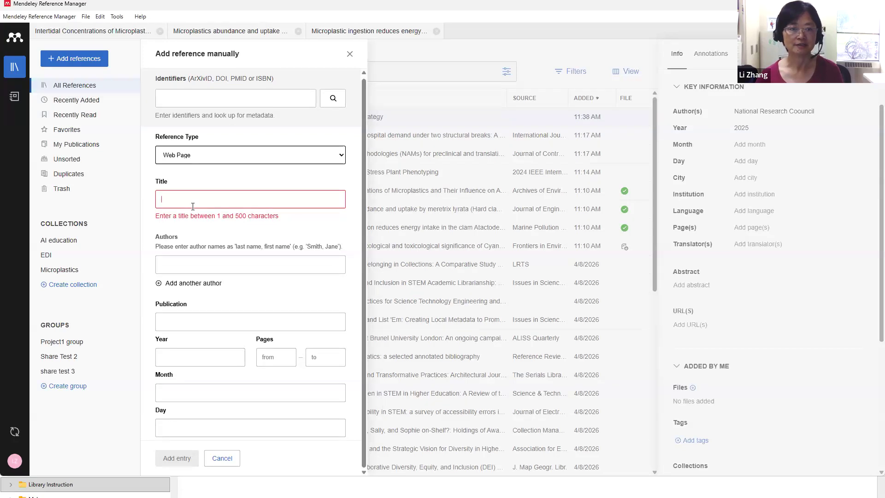
pyautogui.write('Wilipedia')
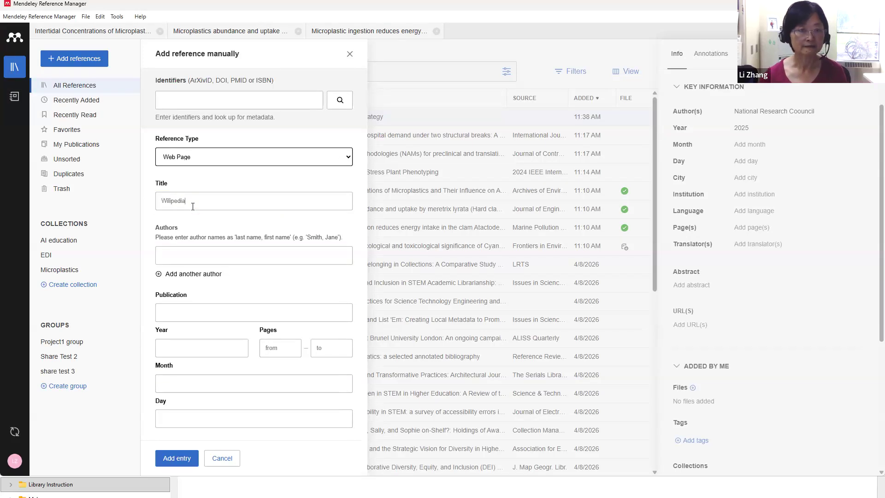
pyautogui.click(172, 201)
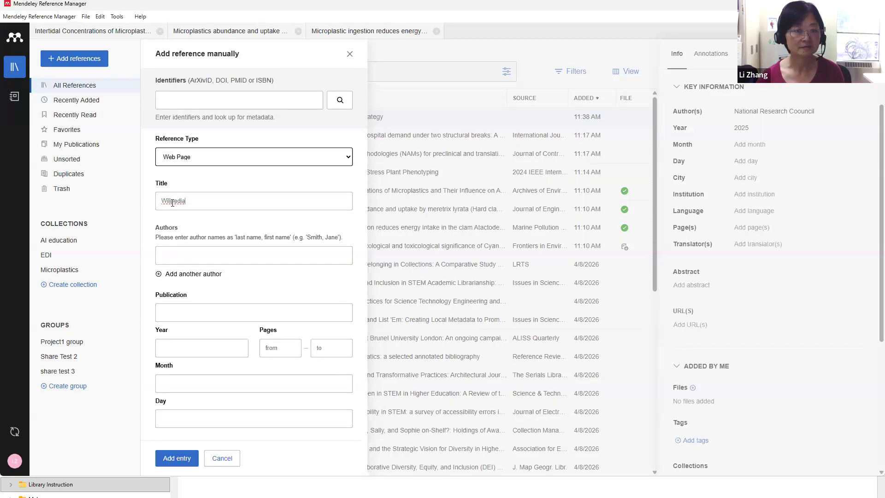
pyautogui.write('k')
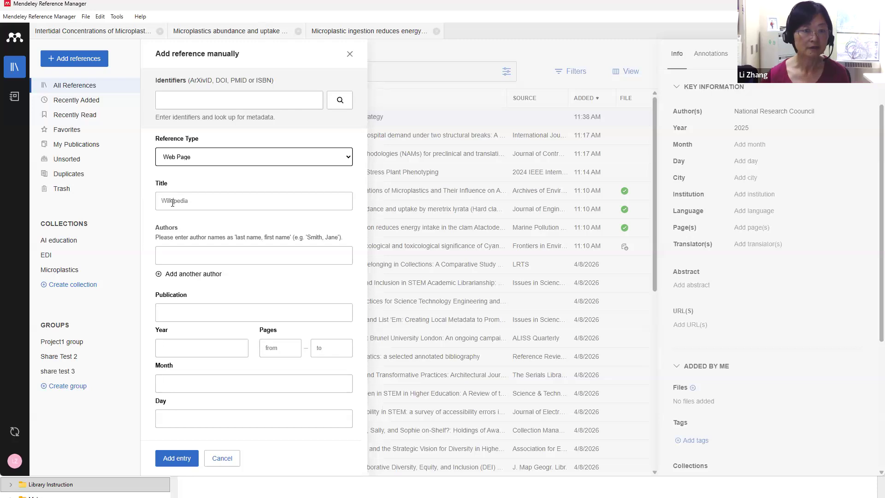
pyautogui.click(183, 459)
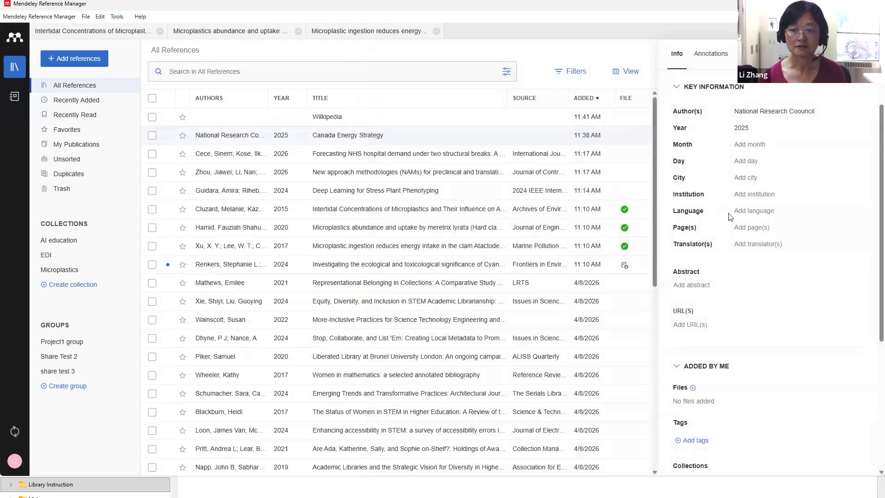
# Review the Wilkipedia entry's empty author, year, source, abstract and URL fields, then list reference types
pyautogui.click(340, 117)
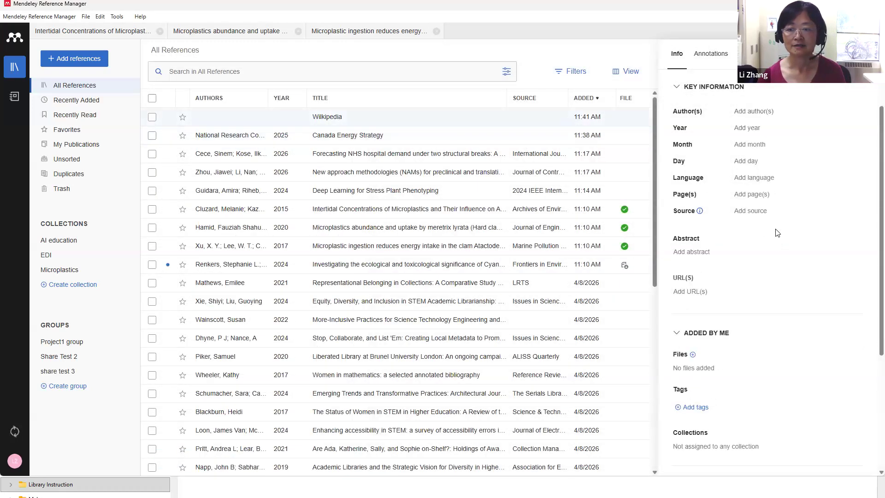
pyautogui.scroll(-4, 777, 233)
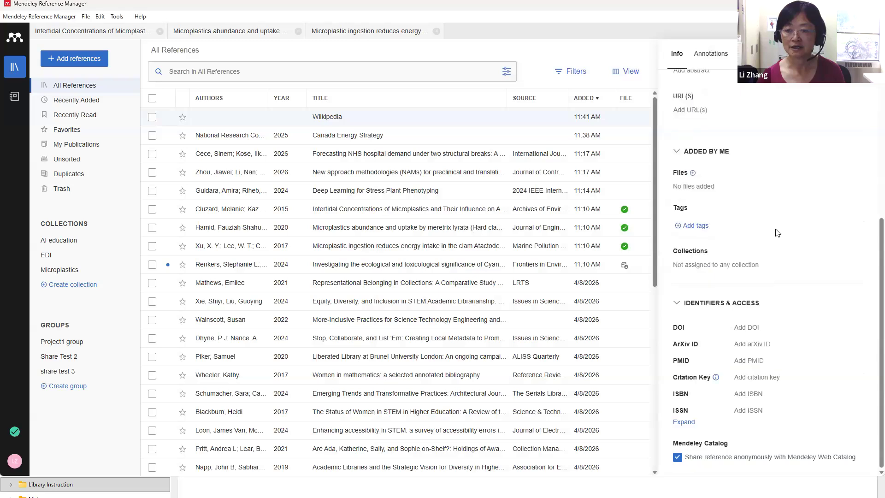
pyautogui.scroll(3, 778, 233)
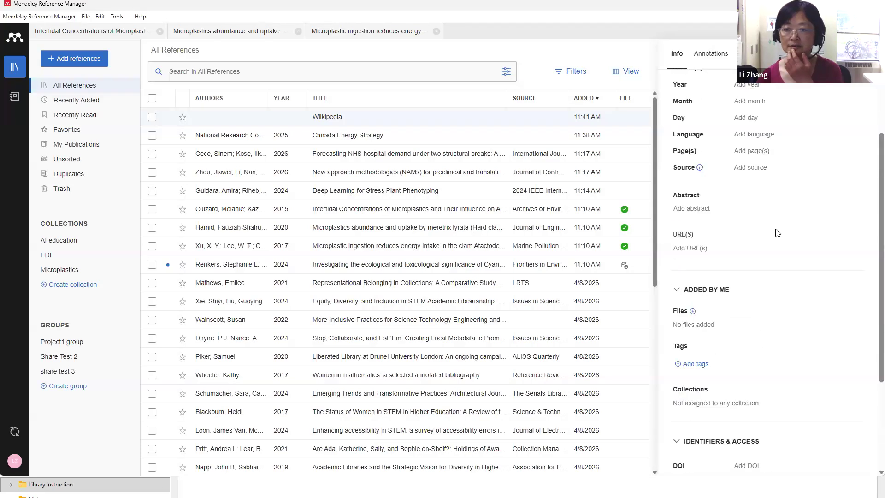
pyautogui.scroll(2, 778, 233)
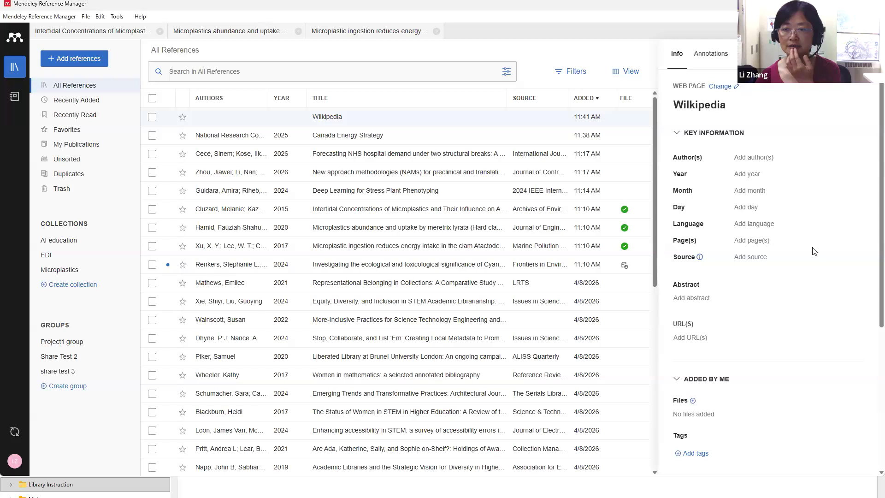
pyautogui.scroll(-3, 815, 251)
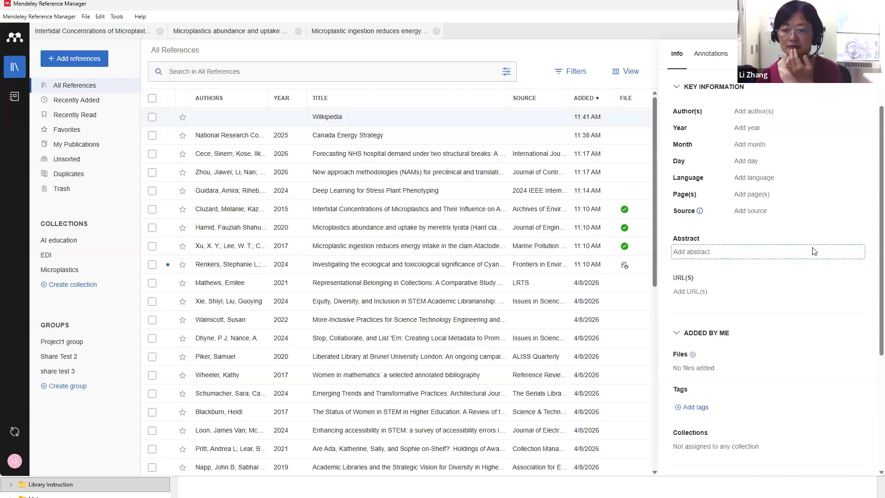
pyautogui.scroll(-2, 815, 251)
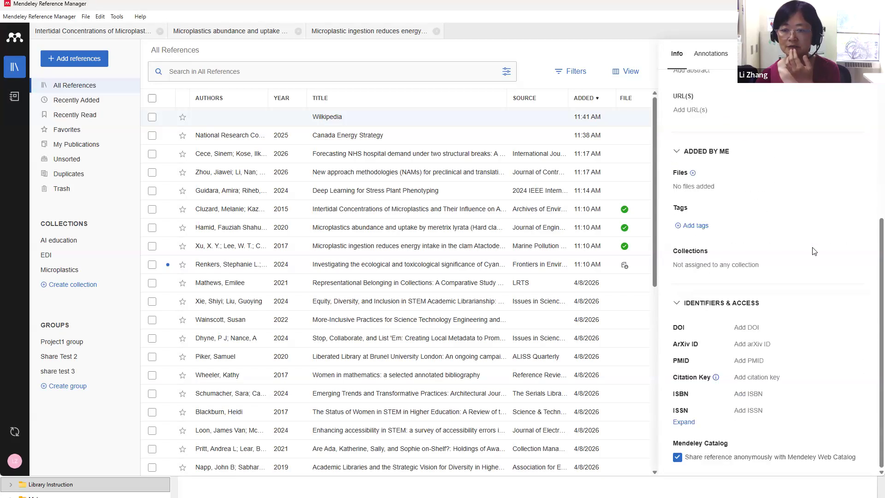
pyautogui.scroll(1, 815, 251)
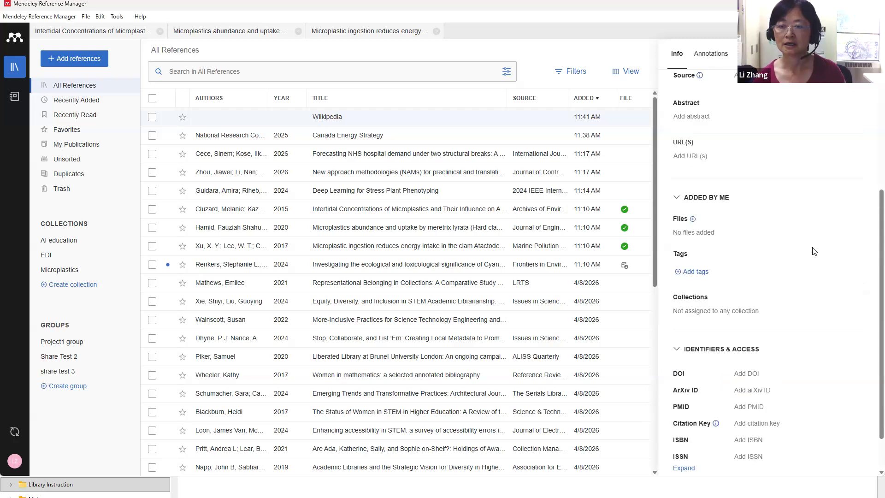
pyautogui.scroll(2, 815, 252)
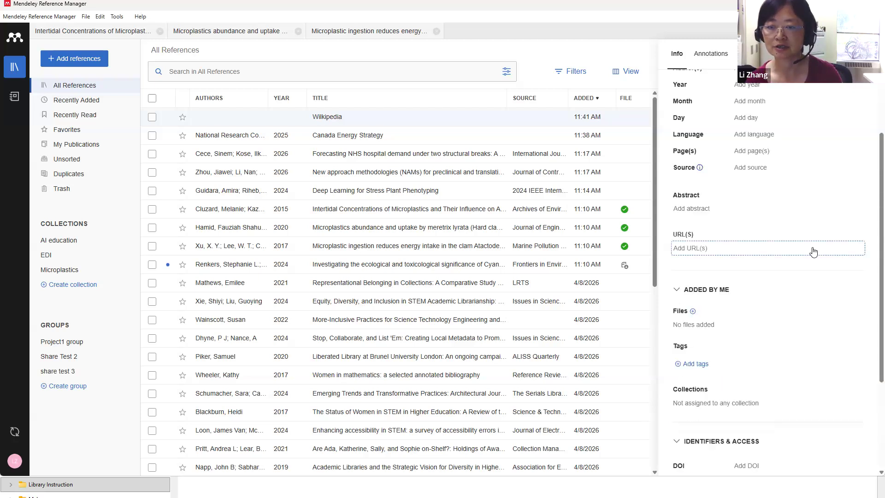
pyautogui.scroll(2, 760, 246)
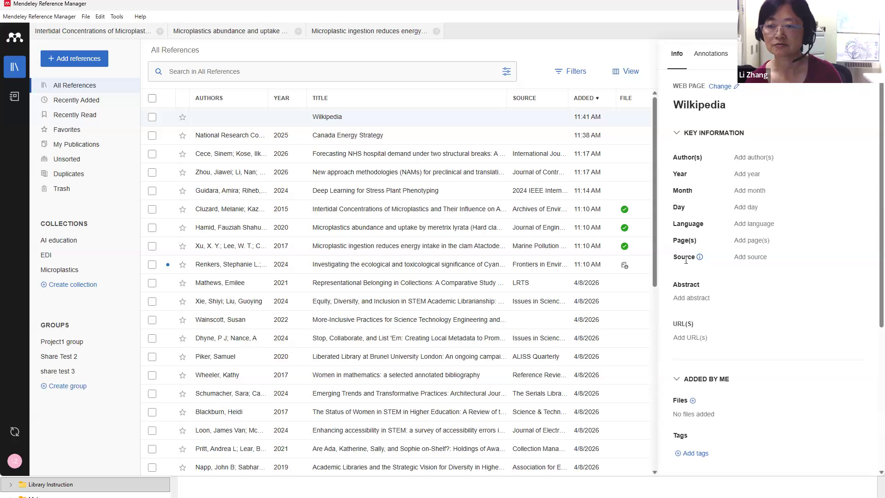
pyautogui.moveTo(700, 257)
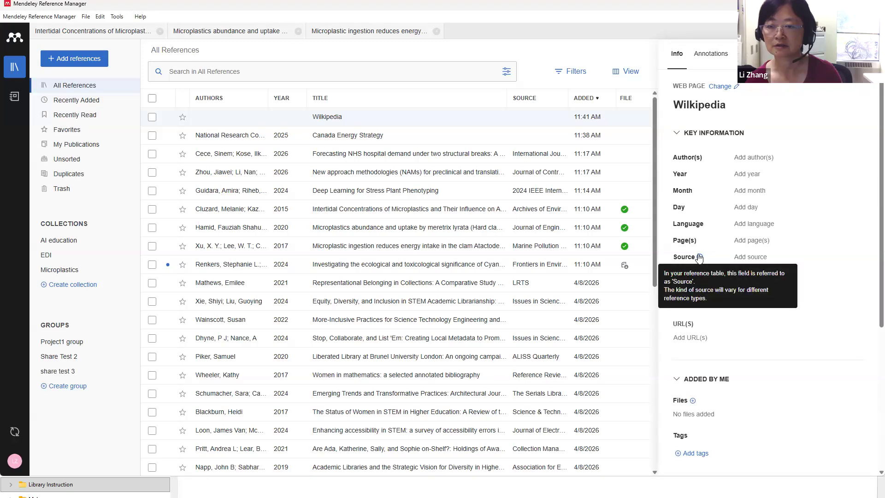
pyautogui.scroll(-2, 860, 269)
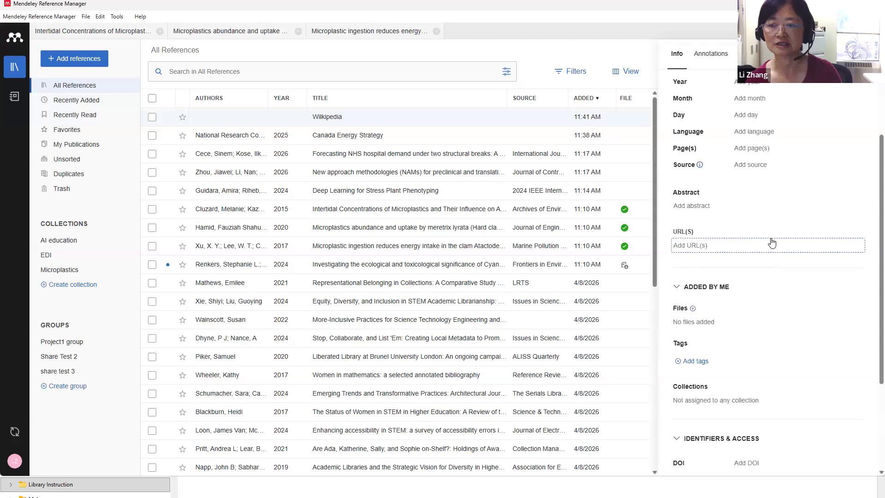
pyautogui.scroll(2, 772, 243)
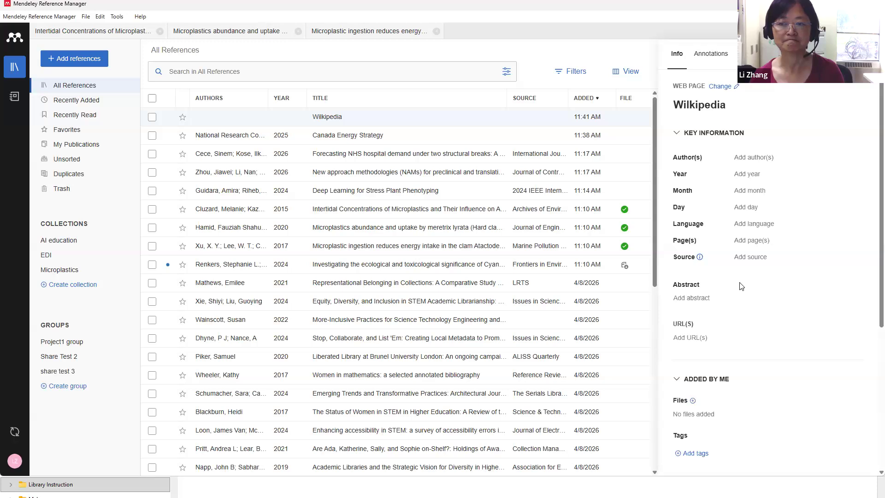
pyautogui.scroll(-2, 746, 275)
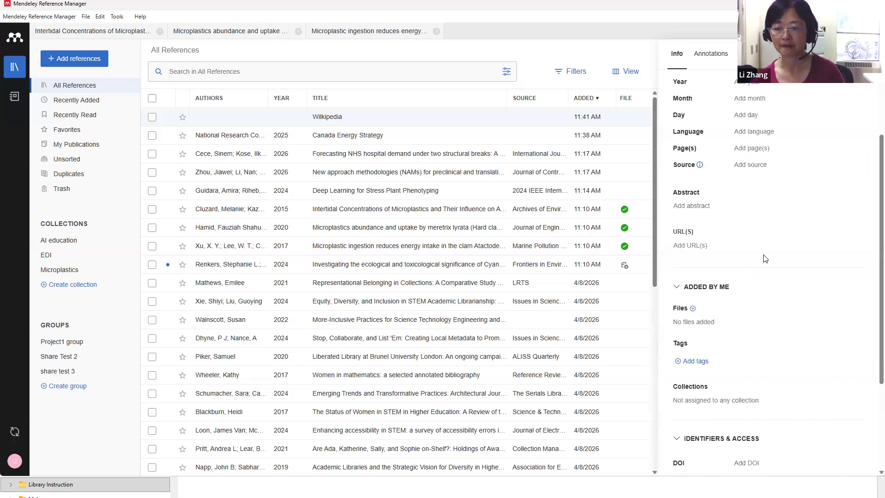
pyautogui.scroll(-3, 766, 258)
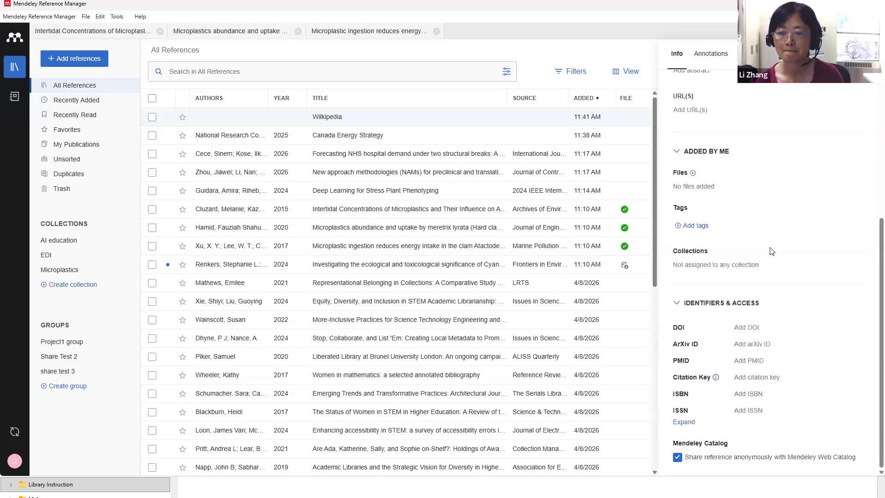
pyautogui.scroll(5, 772, 251)
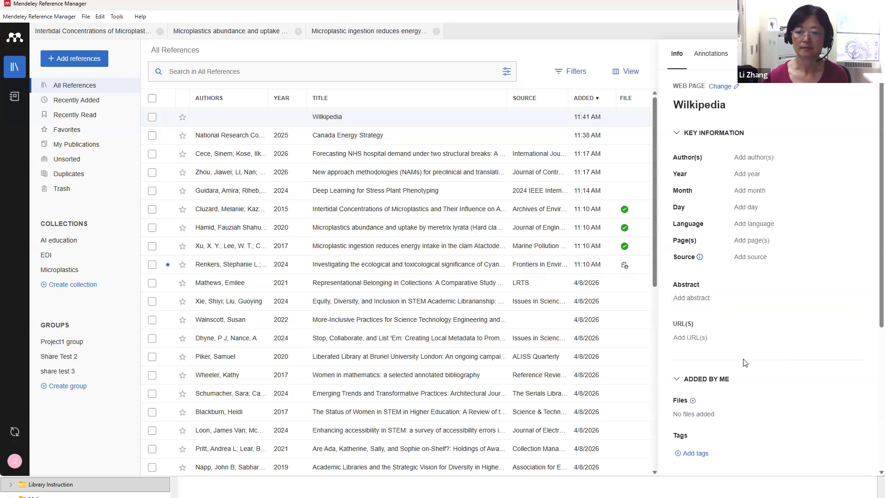
pyautogui.click(720, 87)
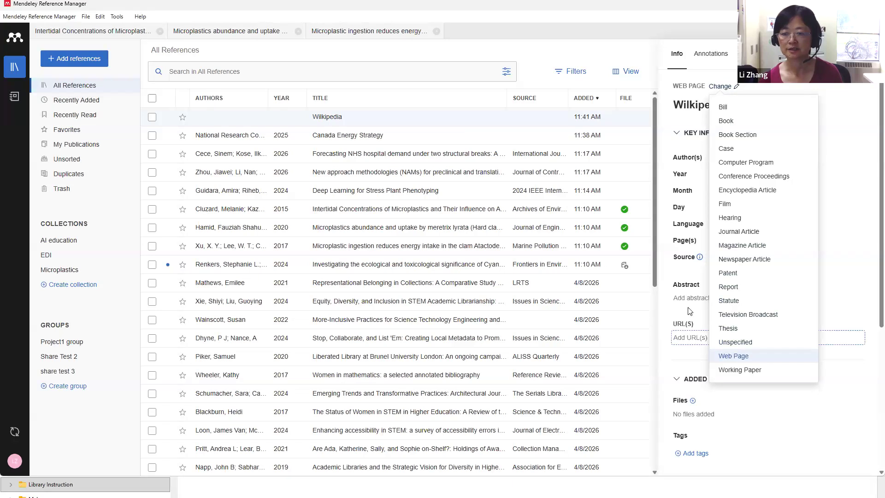
# Keep Wilkipedia as a Web Page and start entering its URL
pyautogui.click(700, 338)
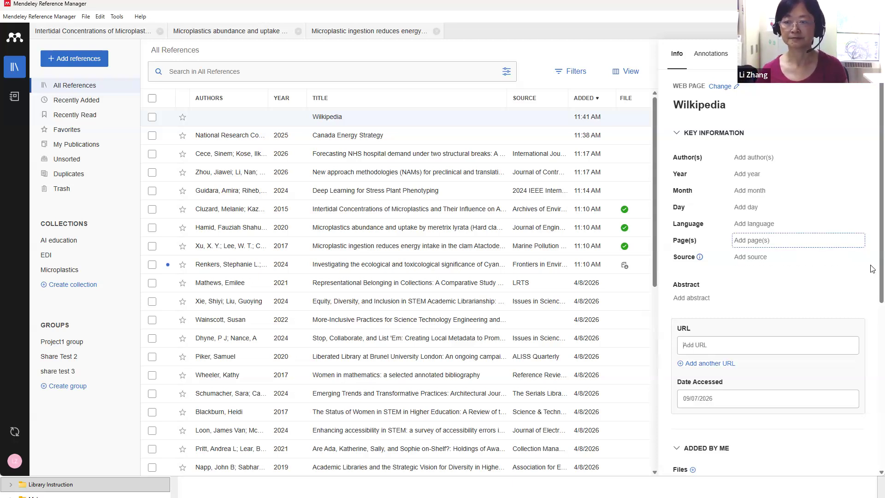
pyautogui.scroll(-1, 872, 311)
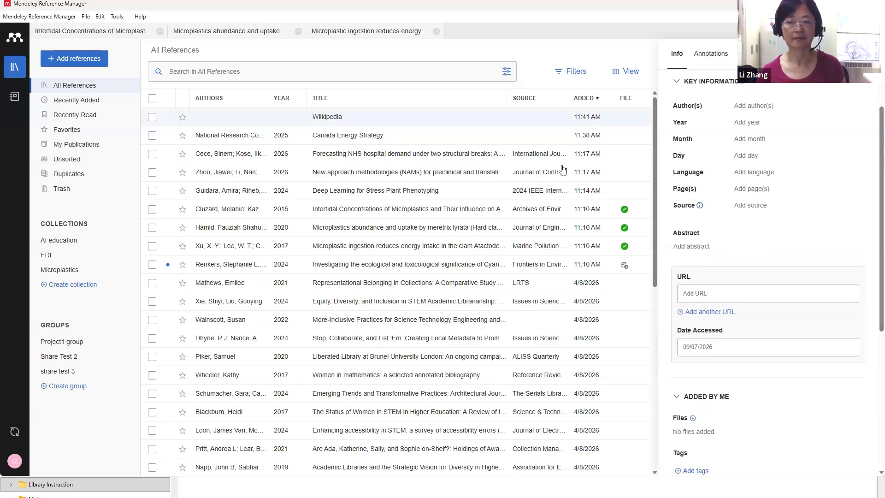